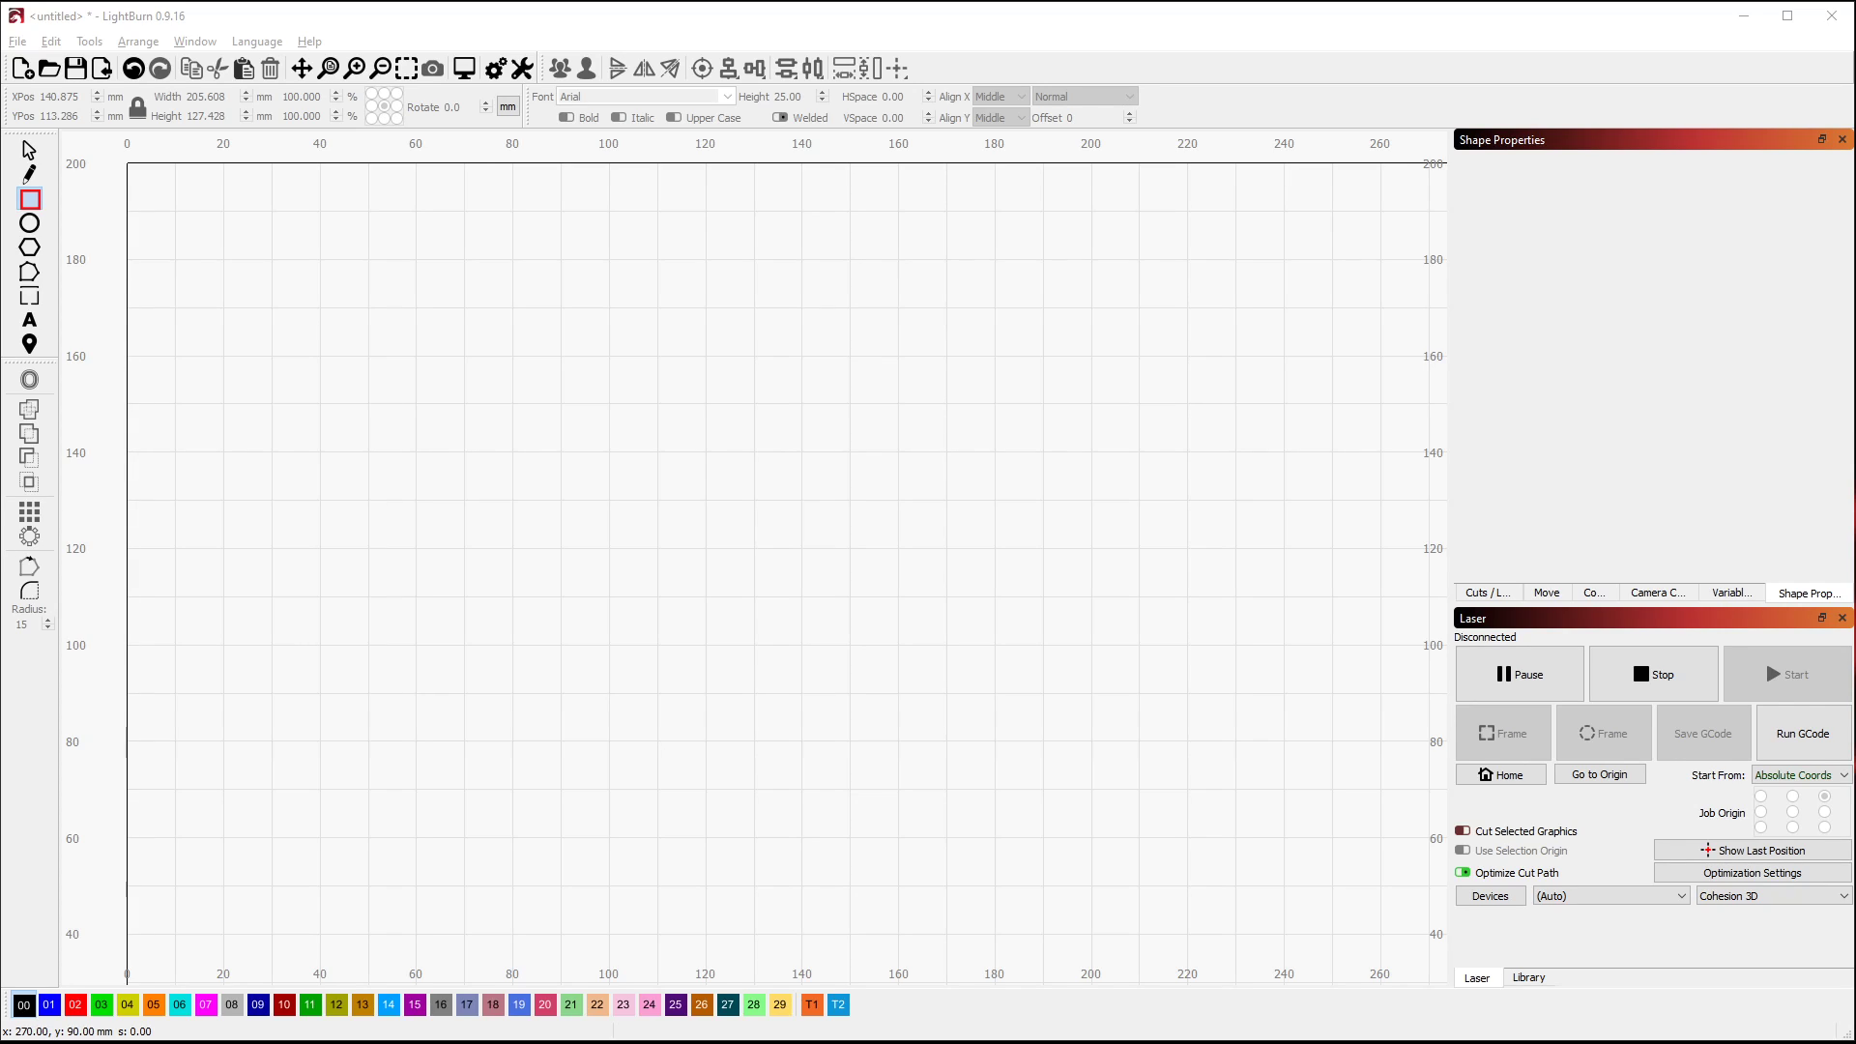
Draw a 130 × 70 mm rectangle, select it, and check the available panels for Shape Properties.
click(1346, 22)
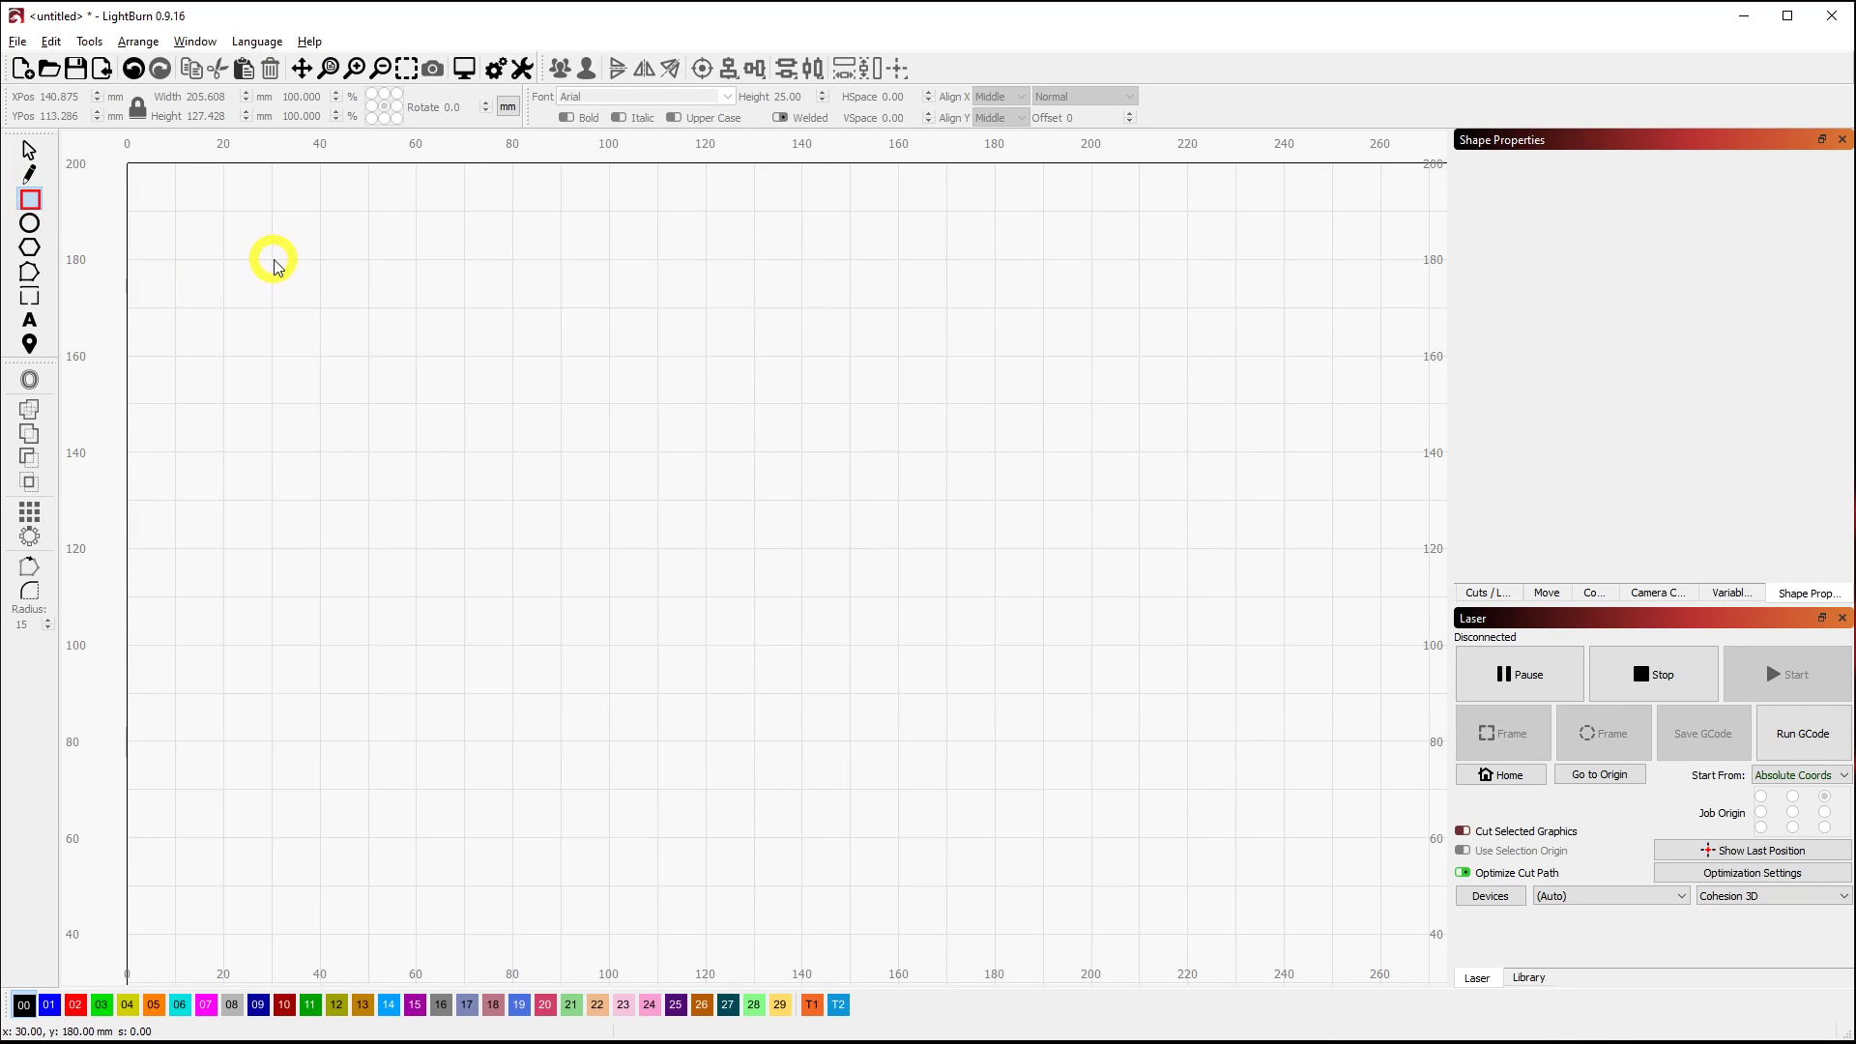
drag(272, 259, 898, 597)
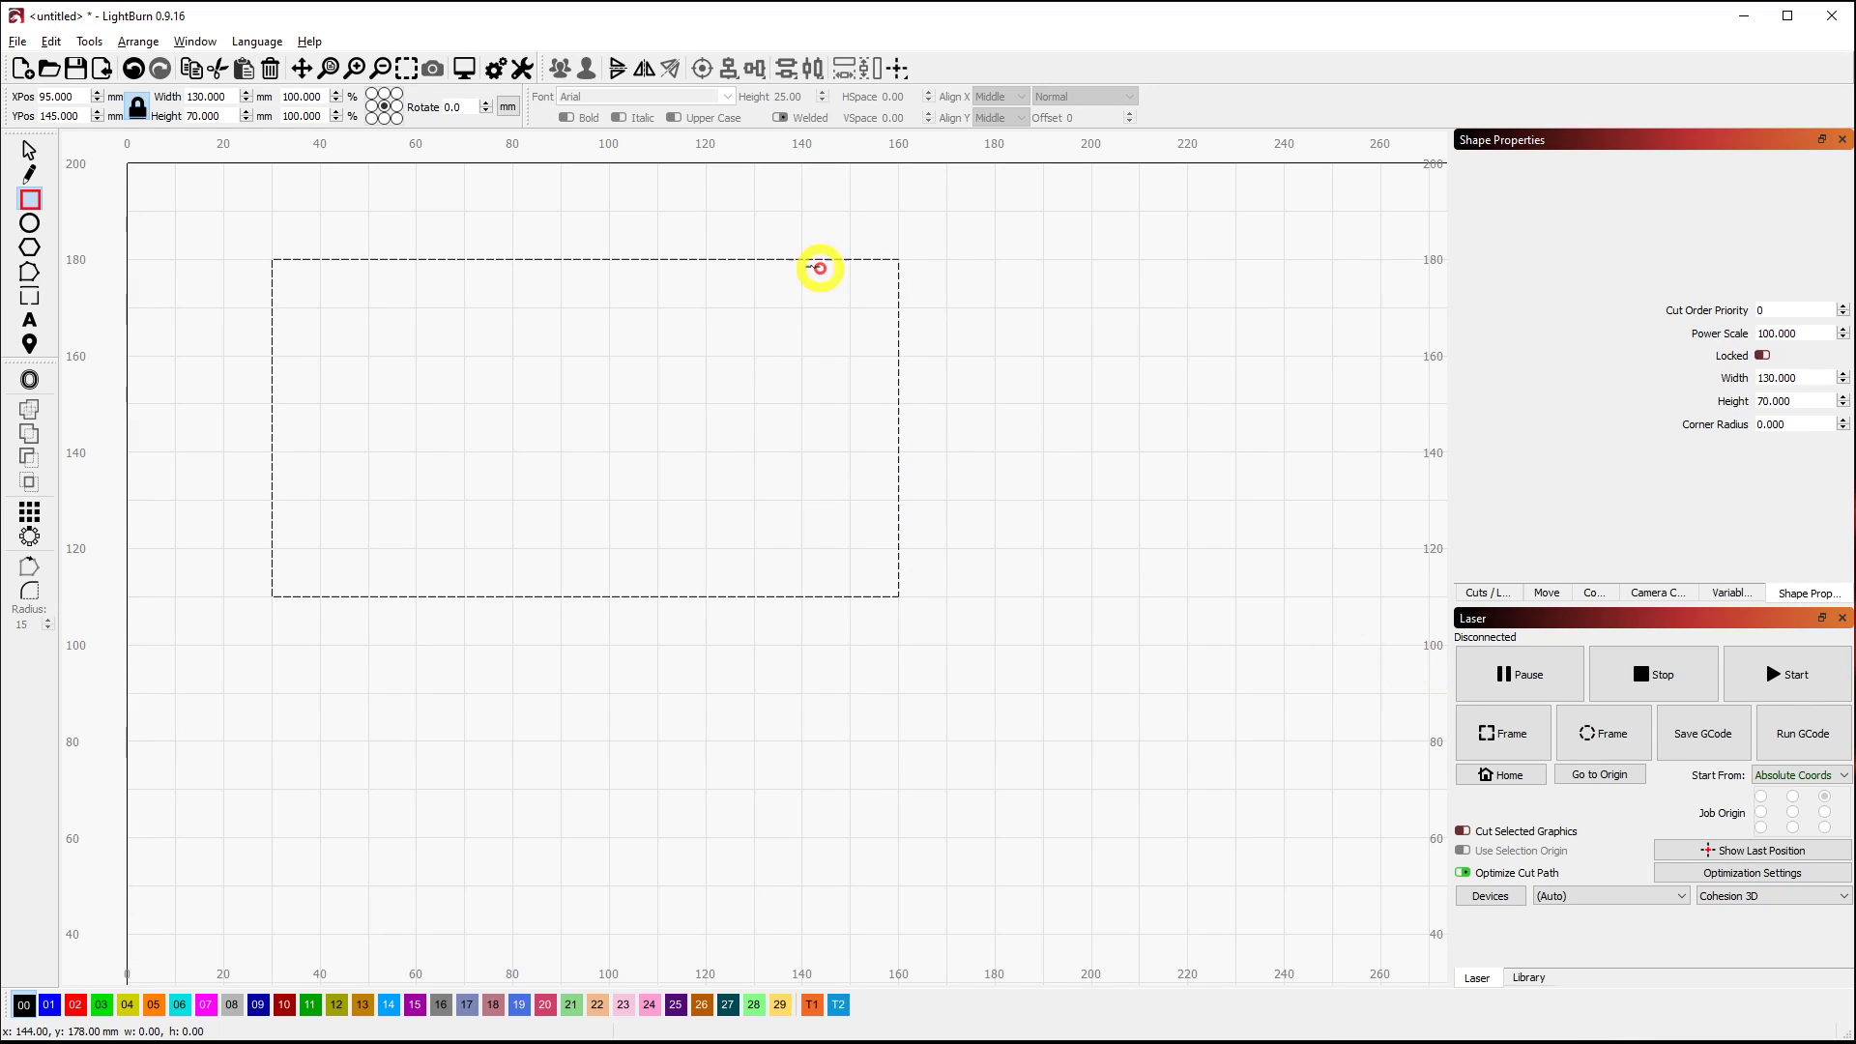
click(29, 151)
click(503, 341)
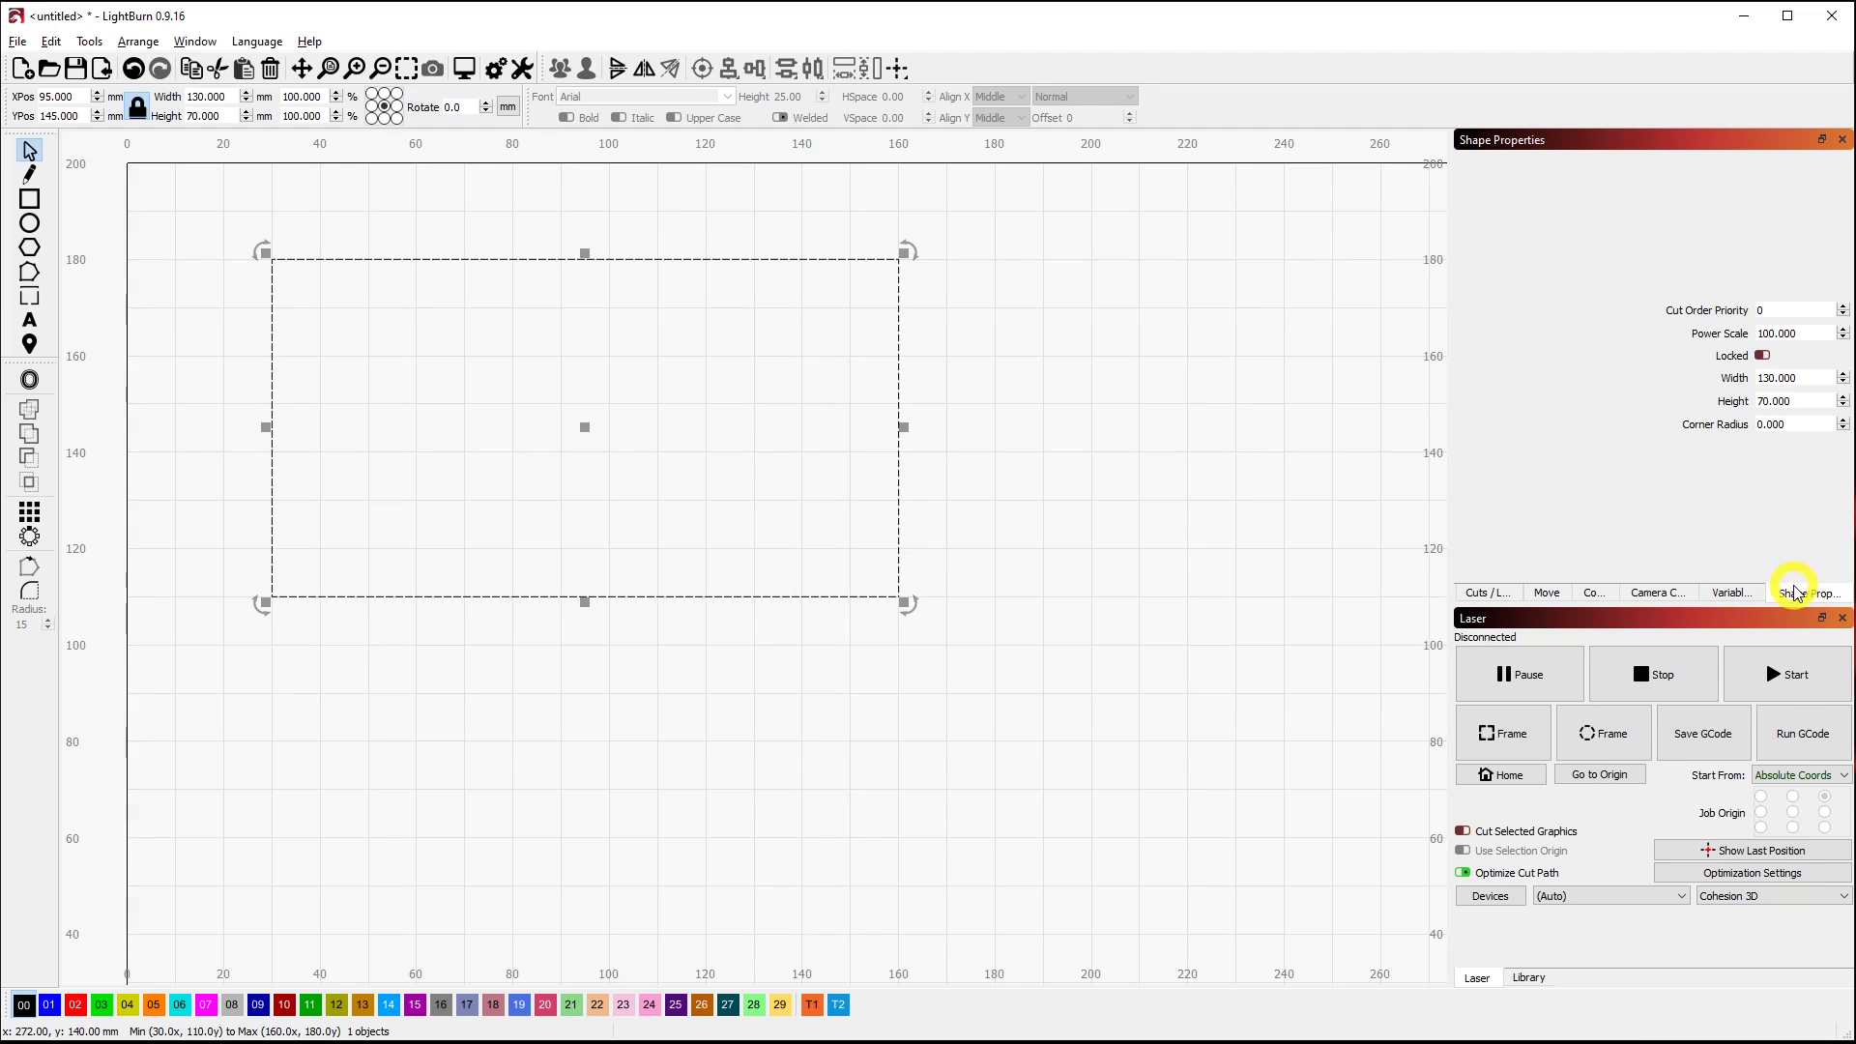
click(196, 42)
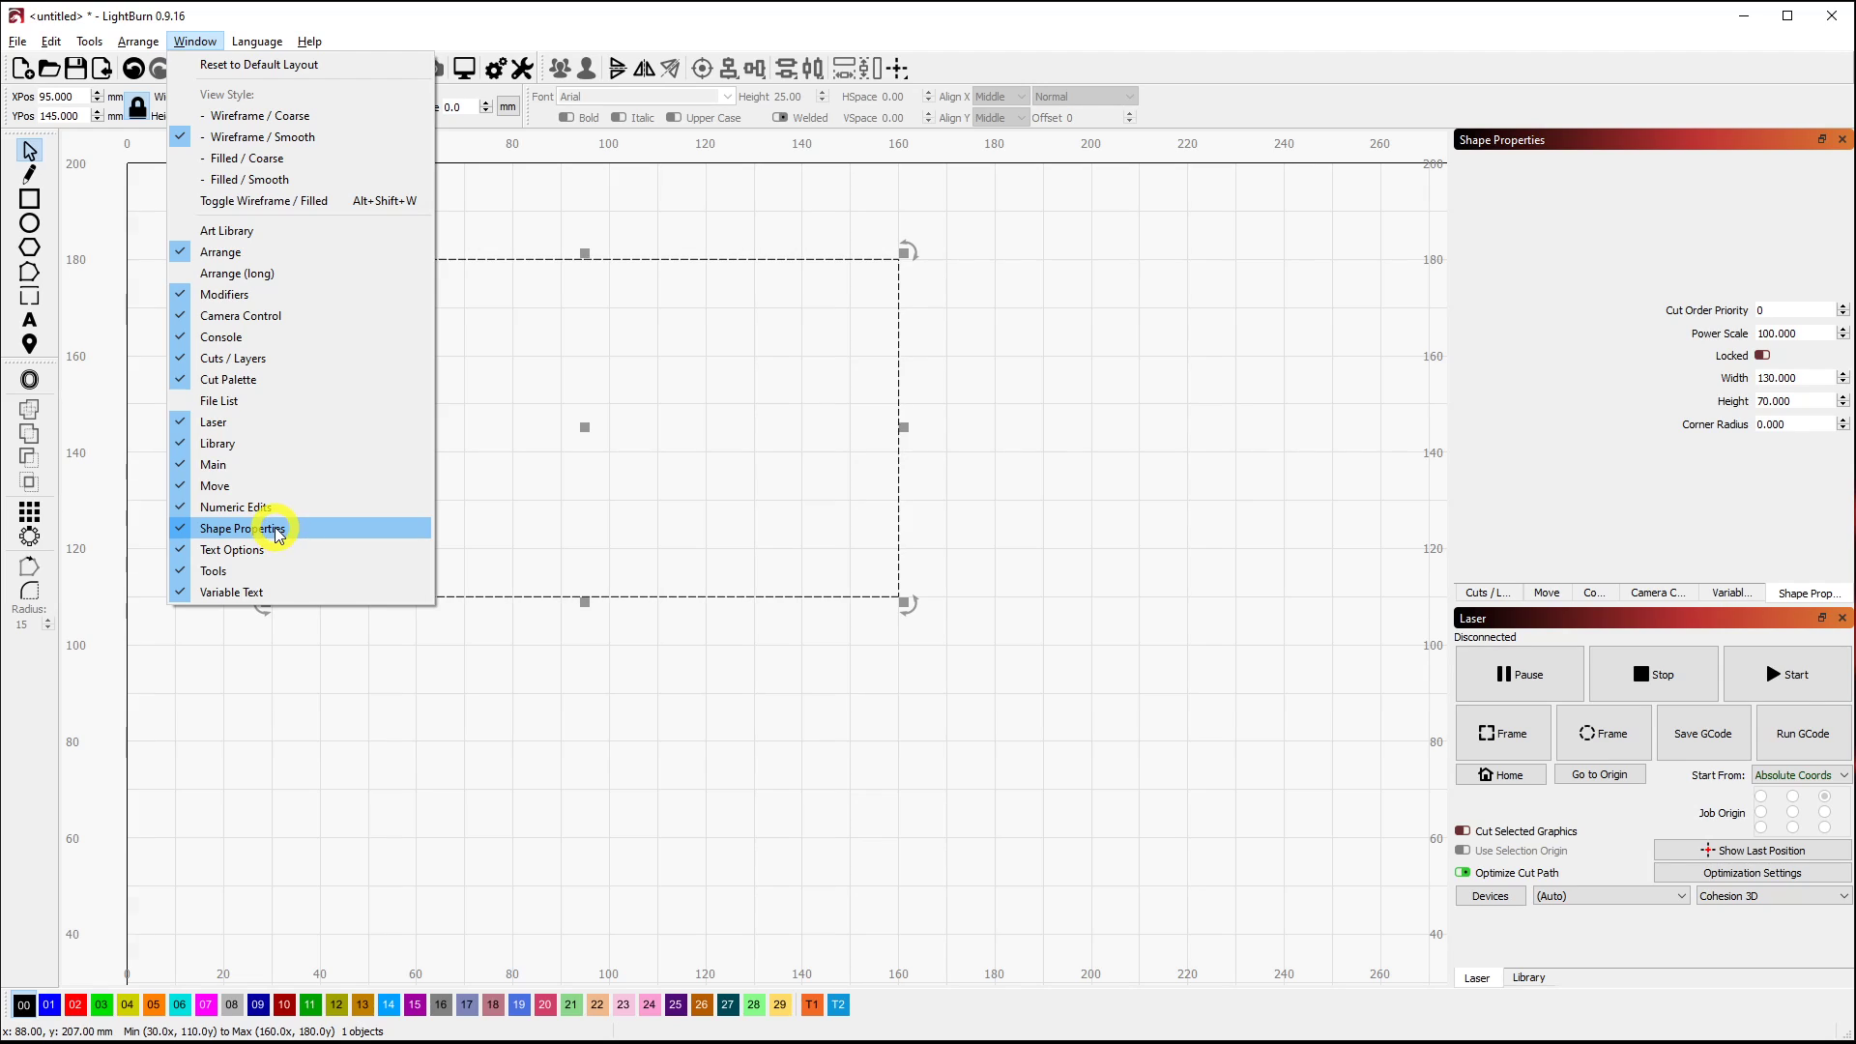
click(1565, 534)
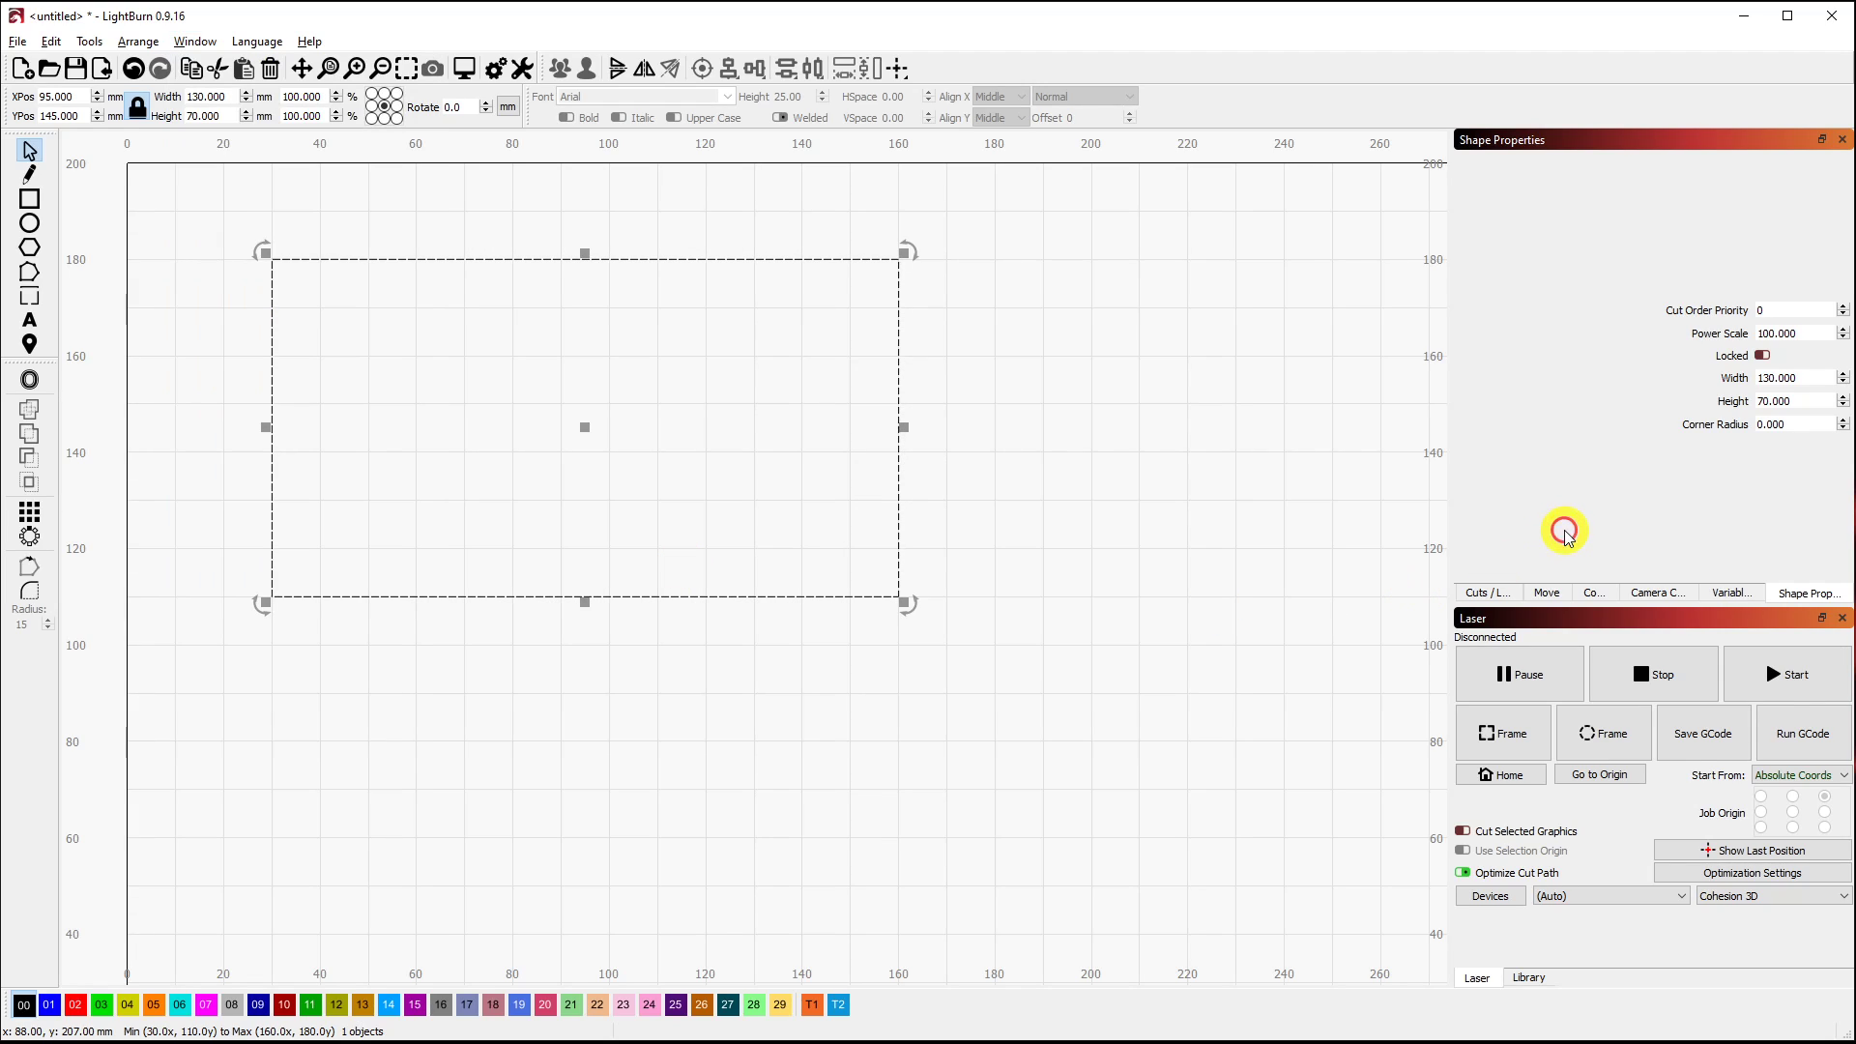
Spin the rectangle's Corner Radius through several values, ending at -10 for concave notched corners.
click(1795, 427)
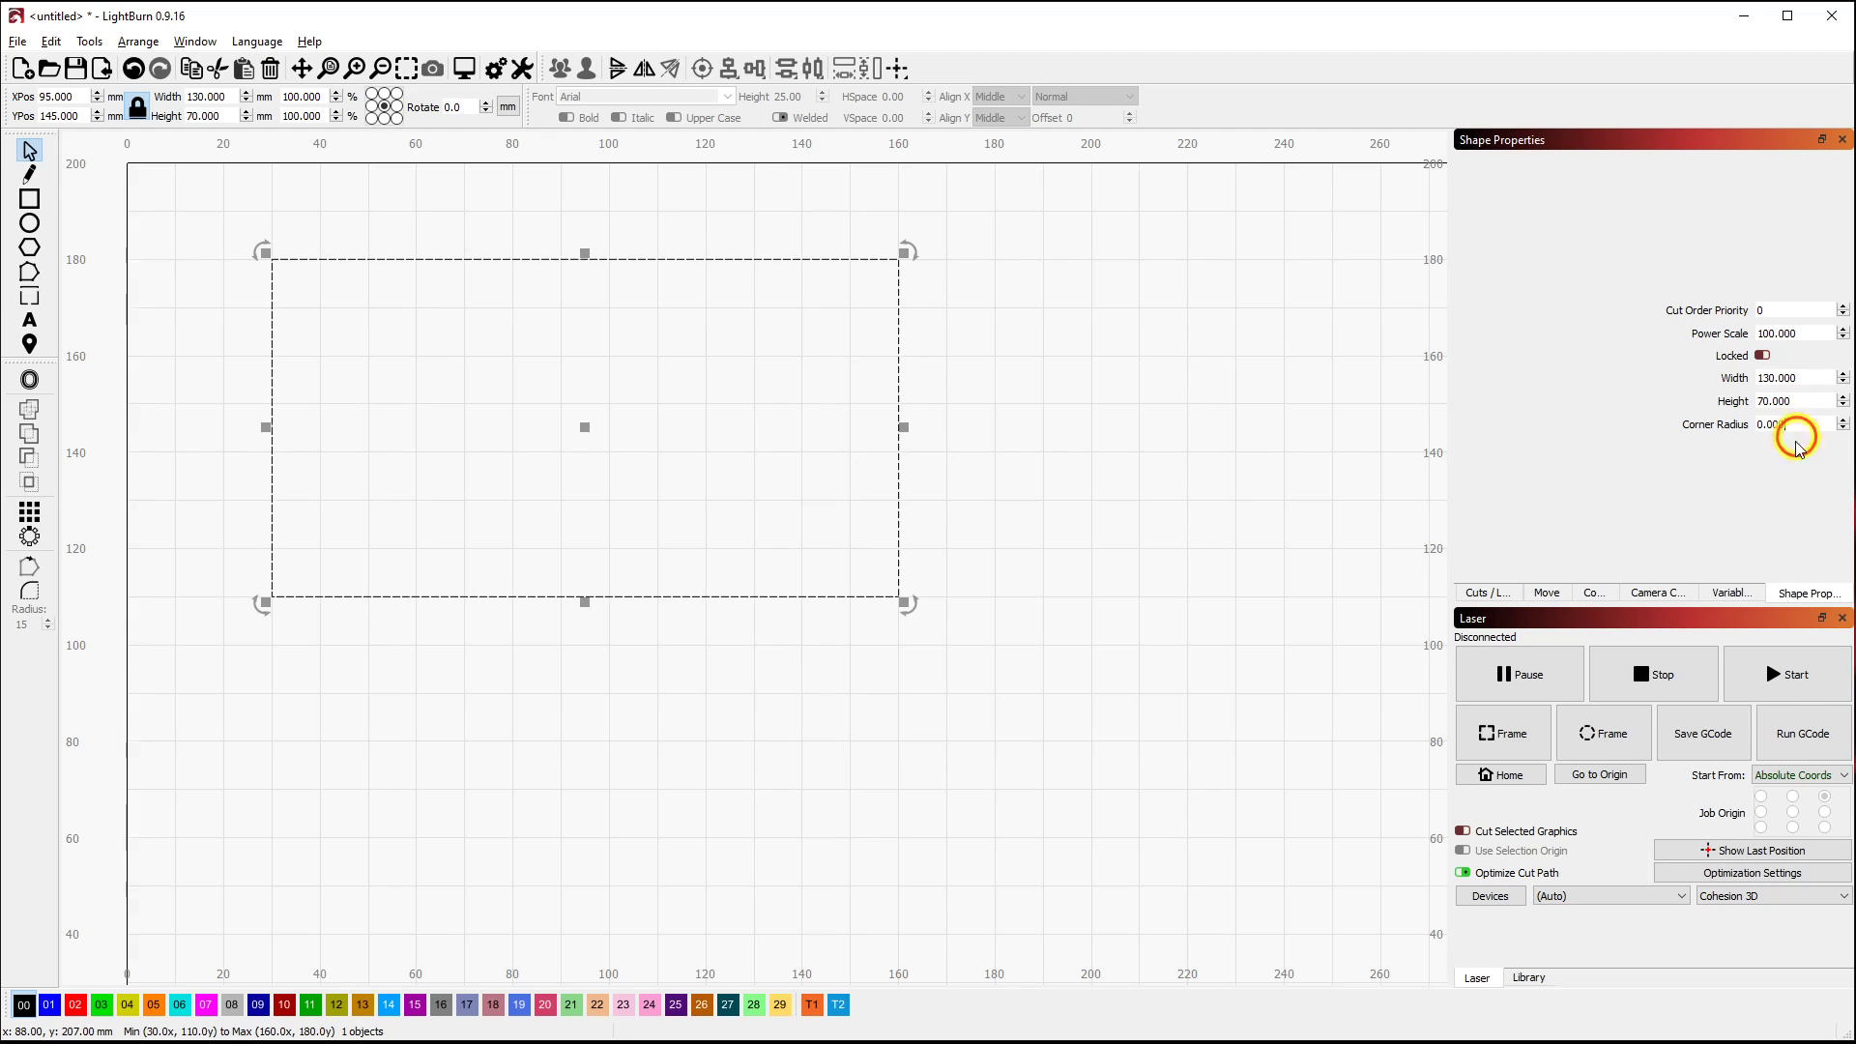
click(1843, 421)
click(1843, 422)
click(1843, 421)
click(1843, 422)
click(1843, 422)
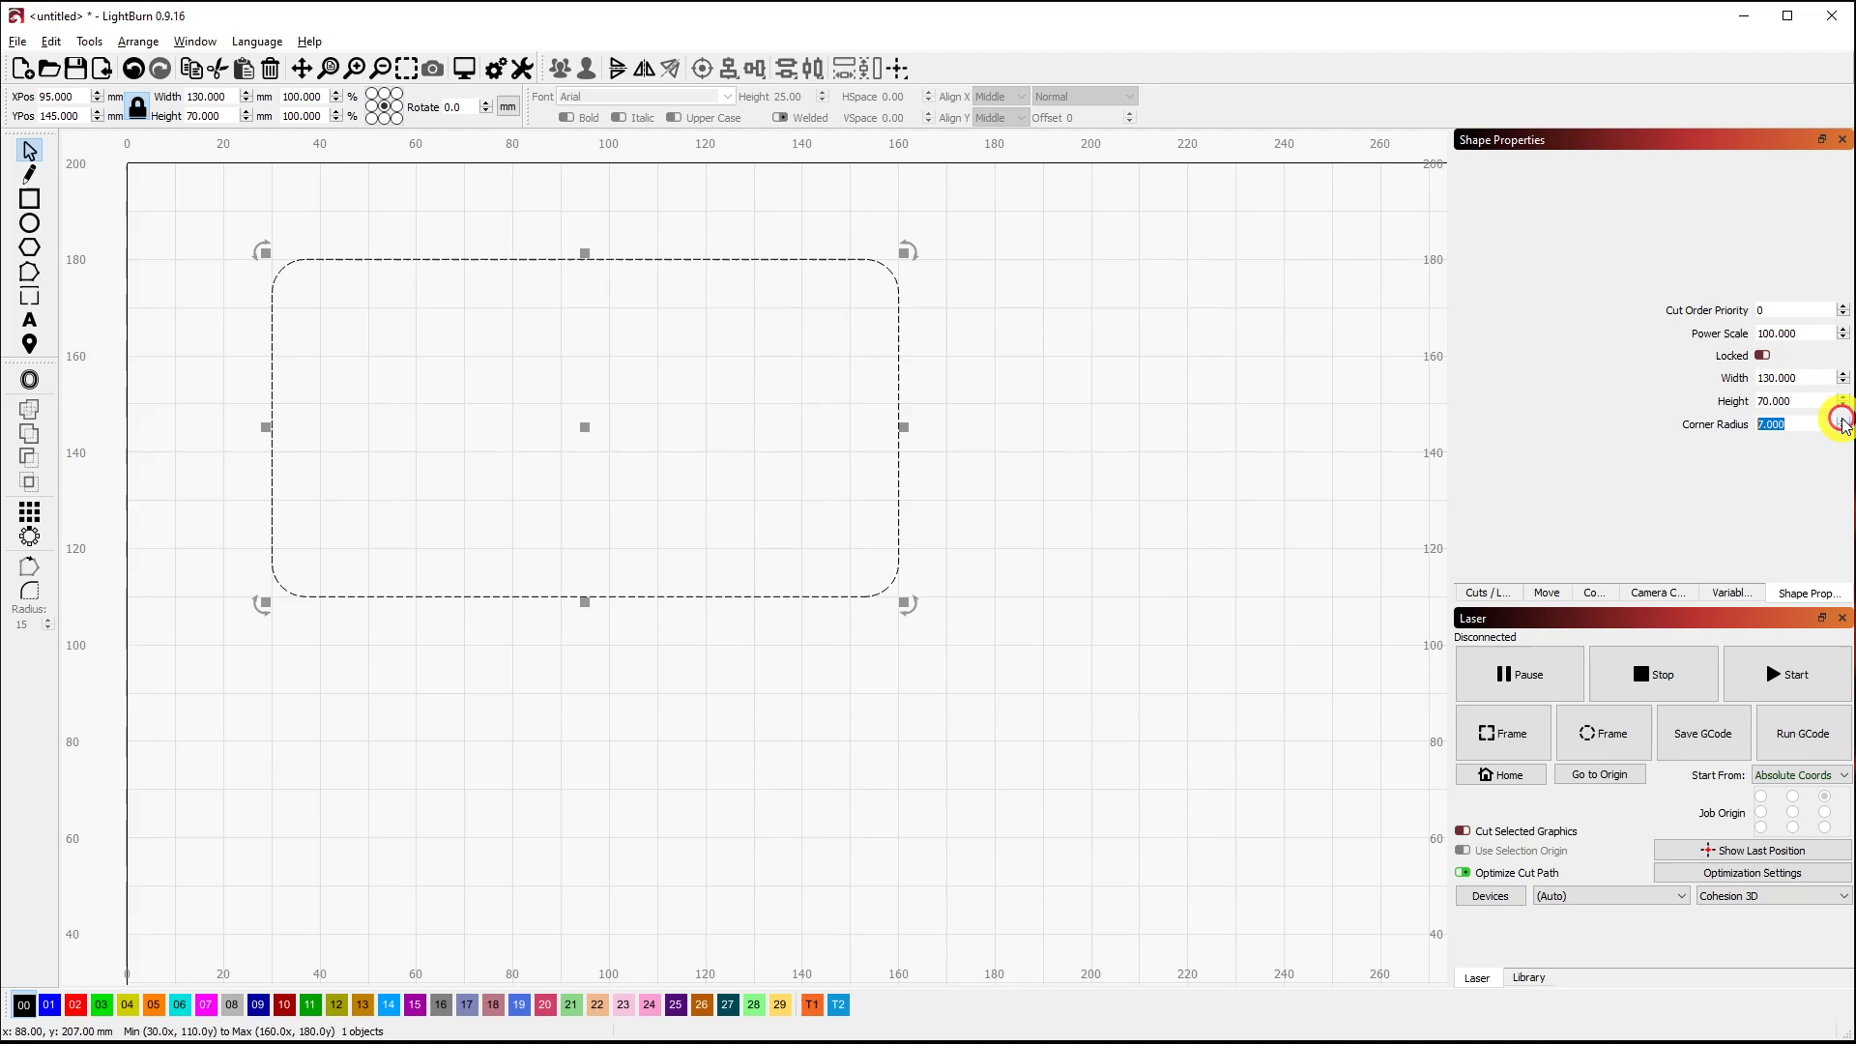
click(1843, 421)
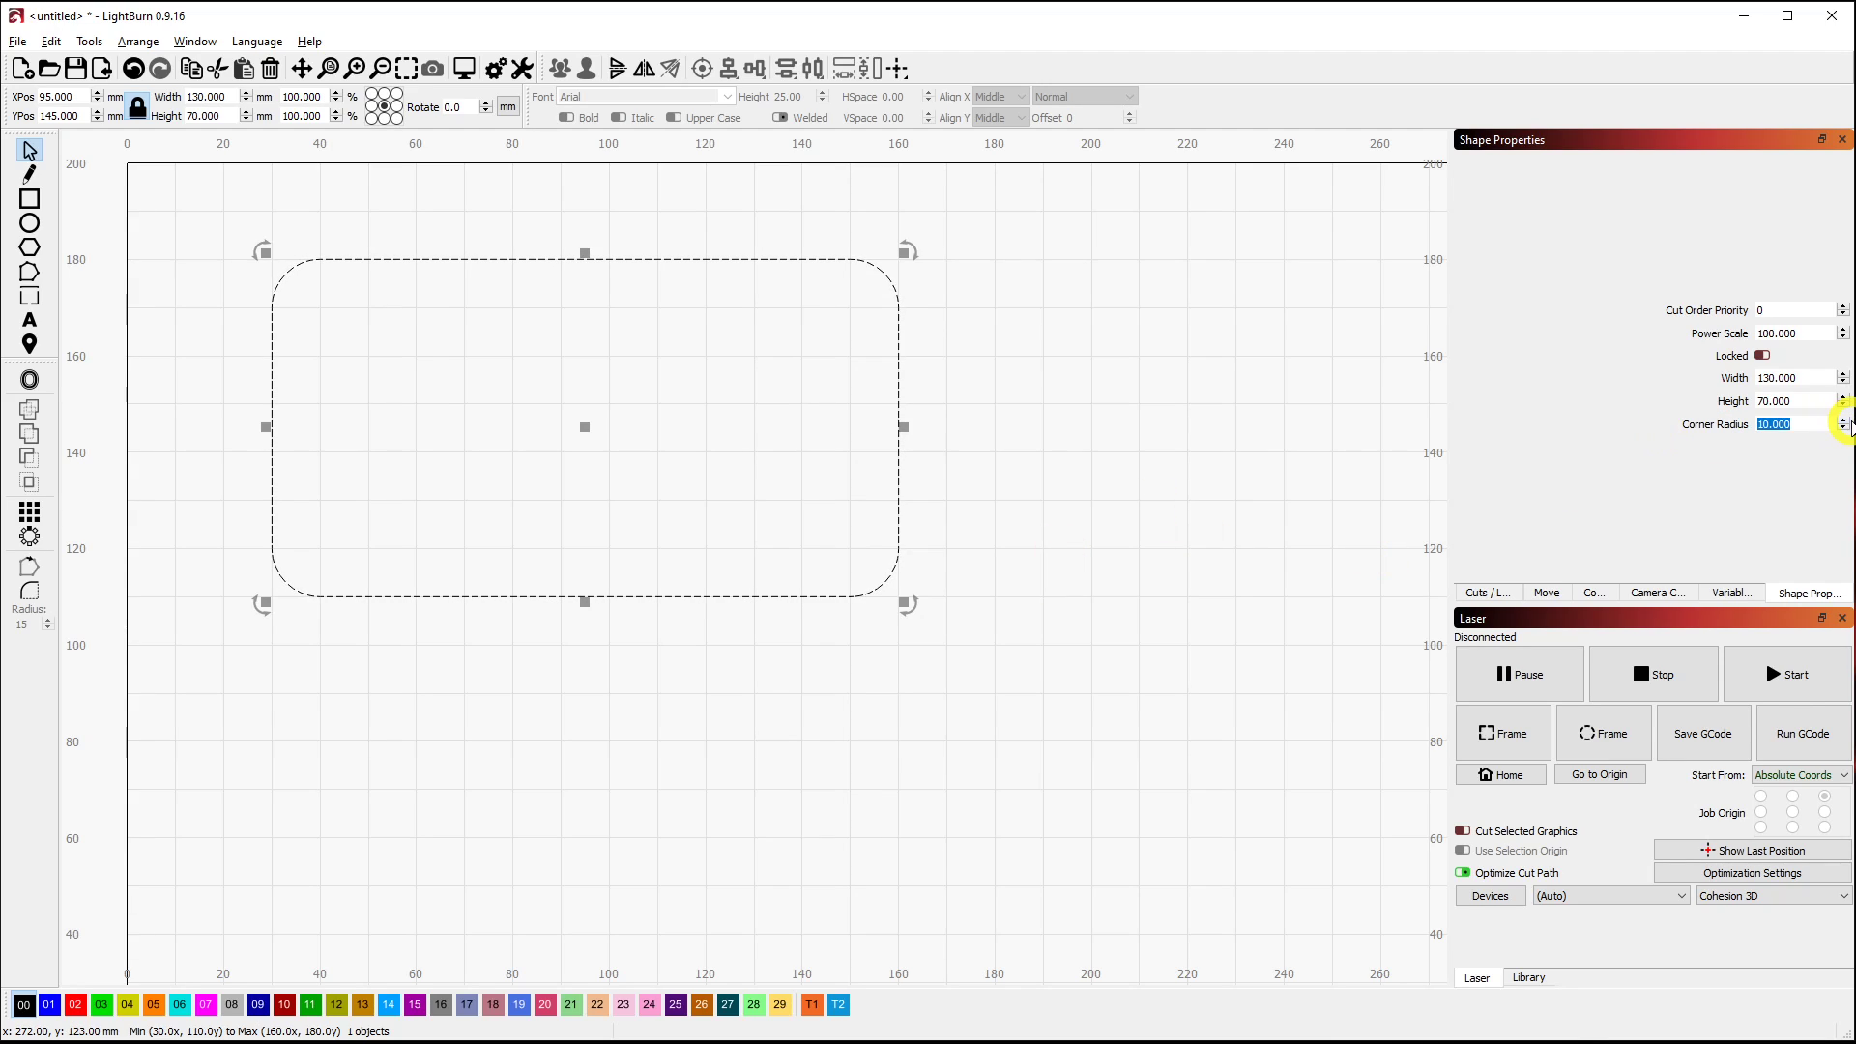
click(1843, 430)
click(1844, 429)
click(1844, 430)
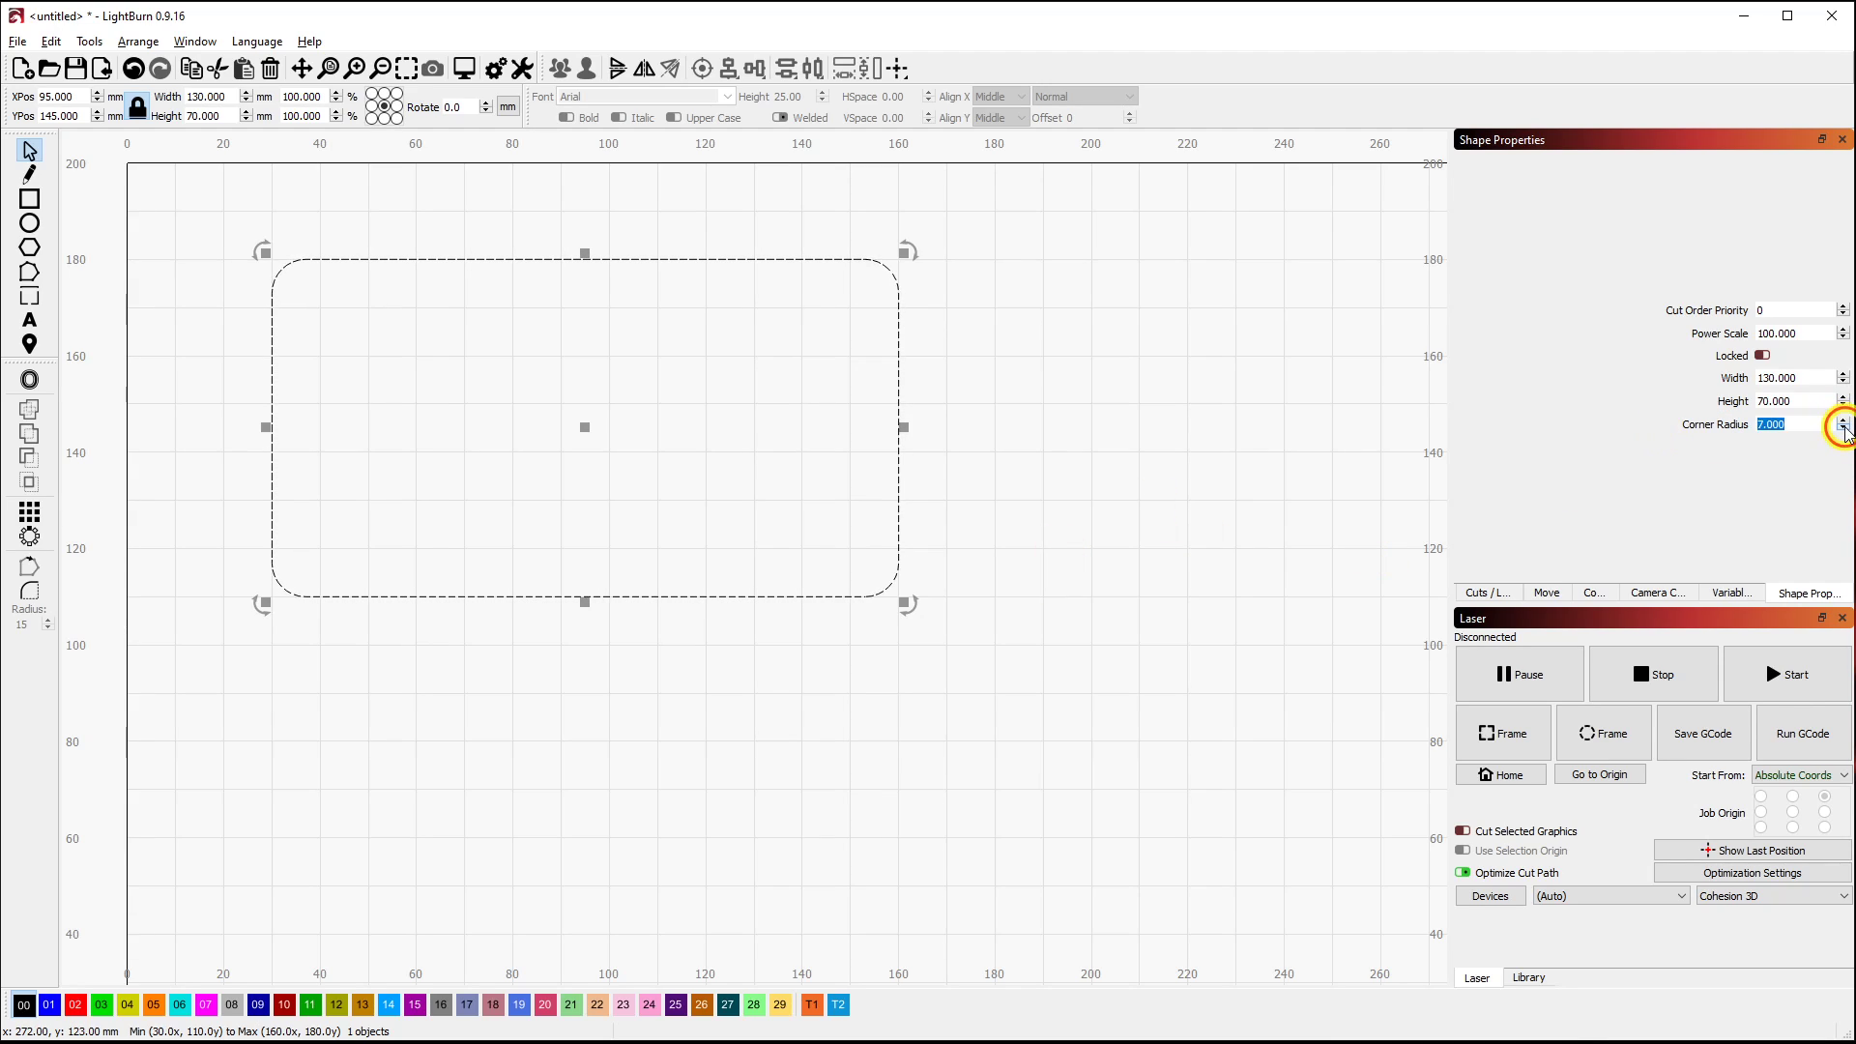
click(1844, 429)
click(1844, 429)
click(1844, 429)
click(1844, 429)
click(1844, 429)
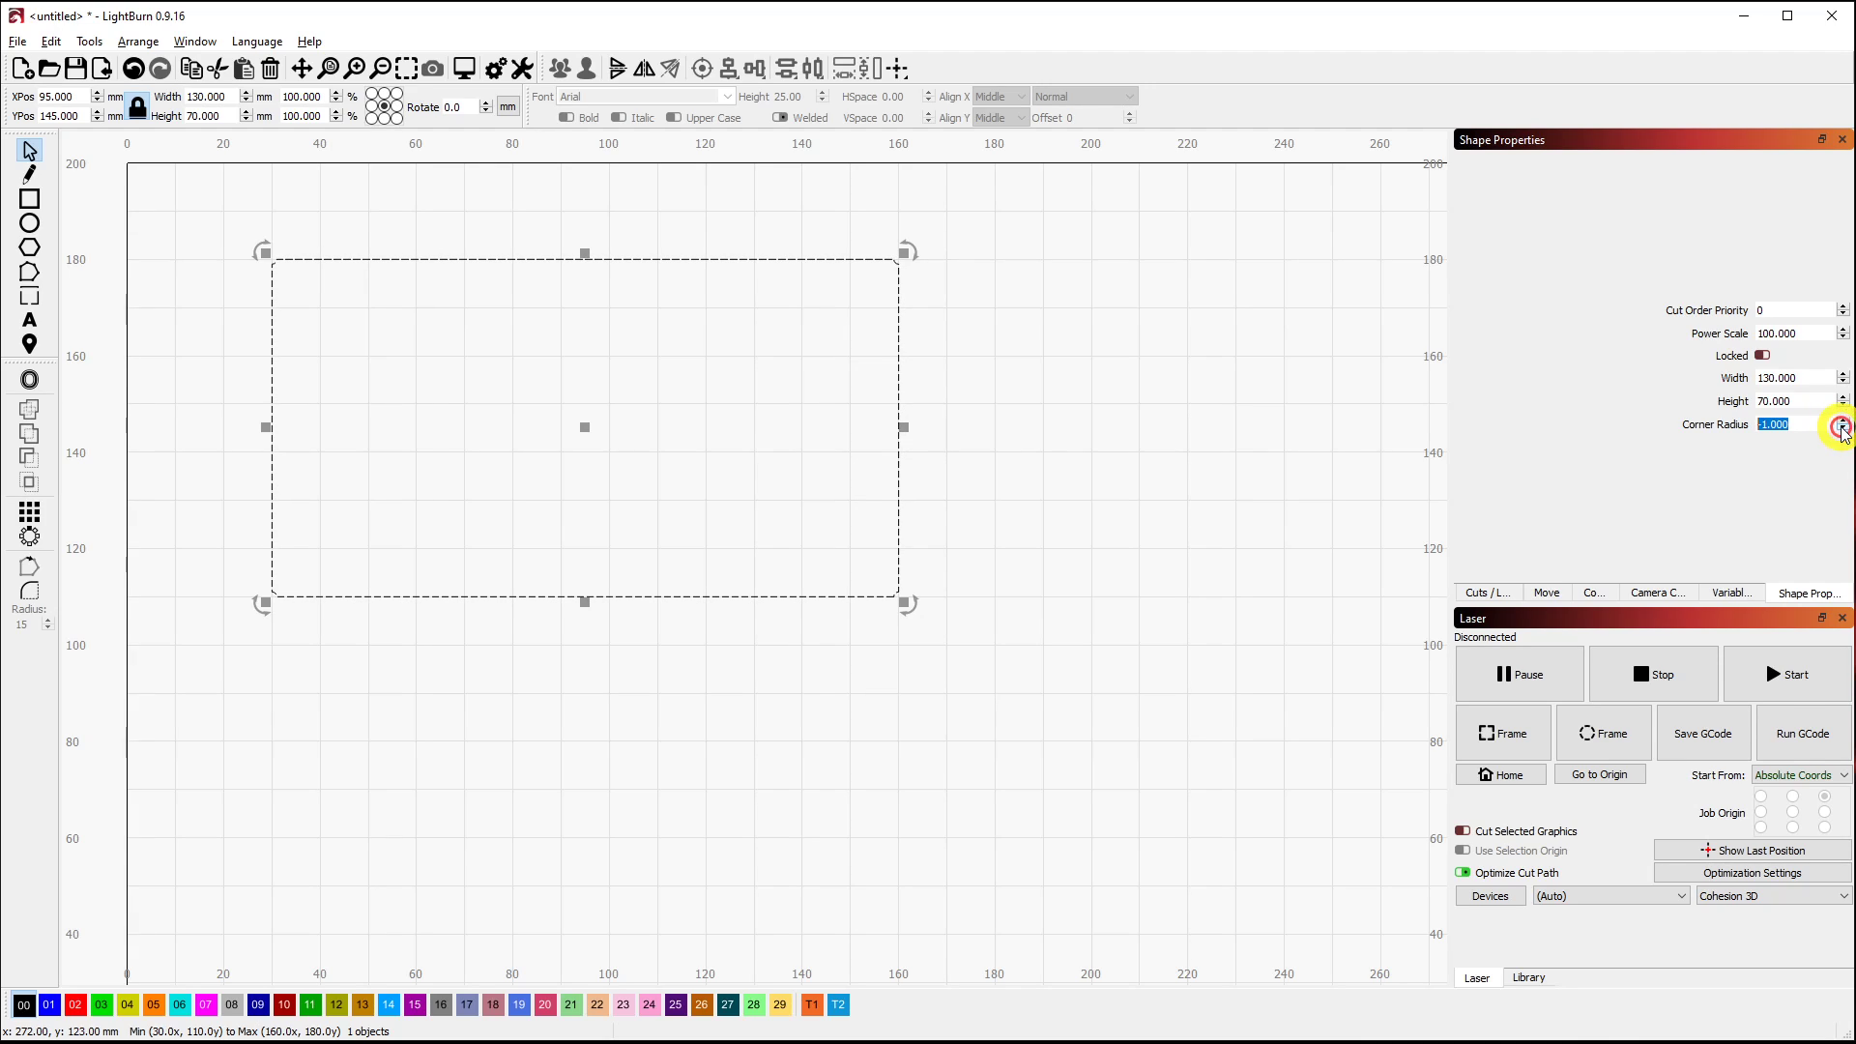
click(1844, 429)
click(1844, 429)
click(1844, 429)
click(1843, 429)
click(1844, 429)
click(1844, 429)
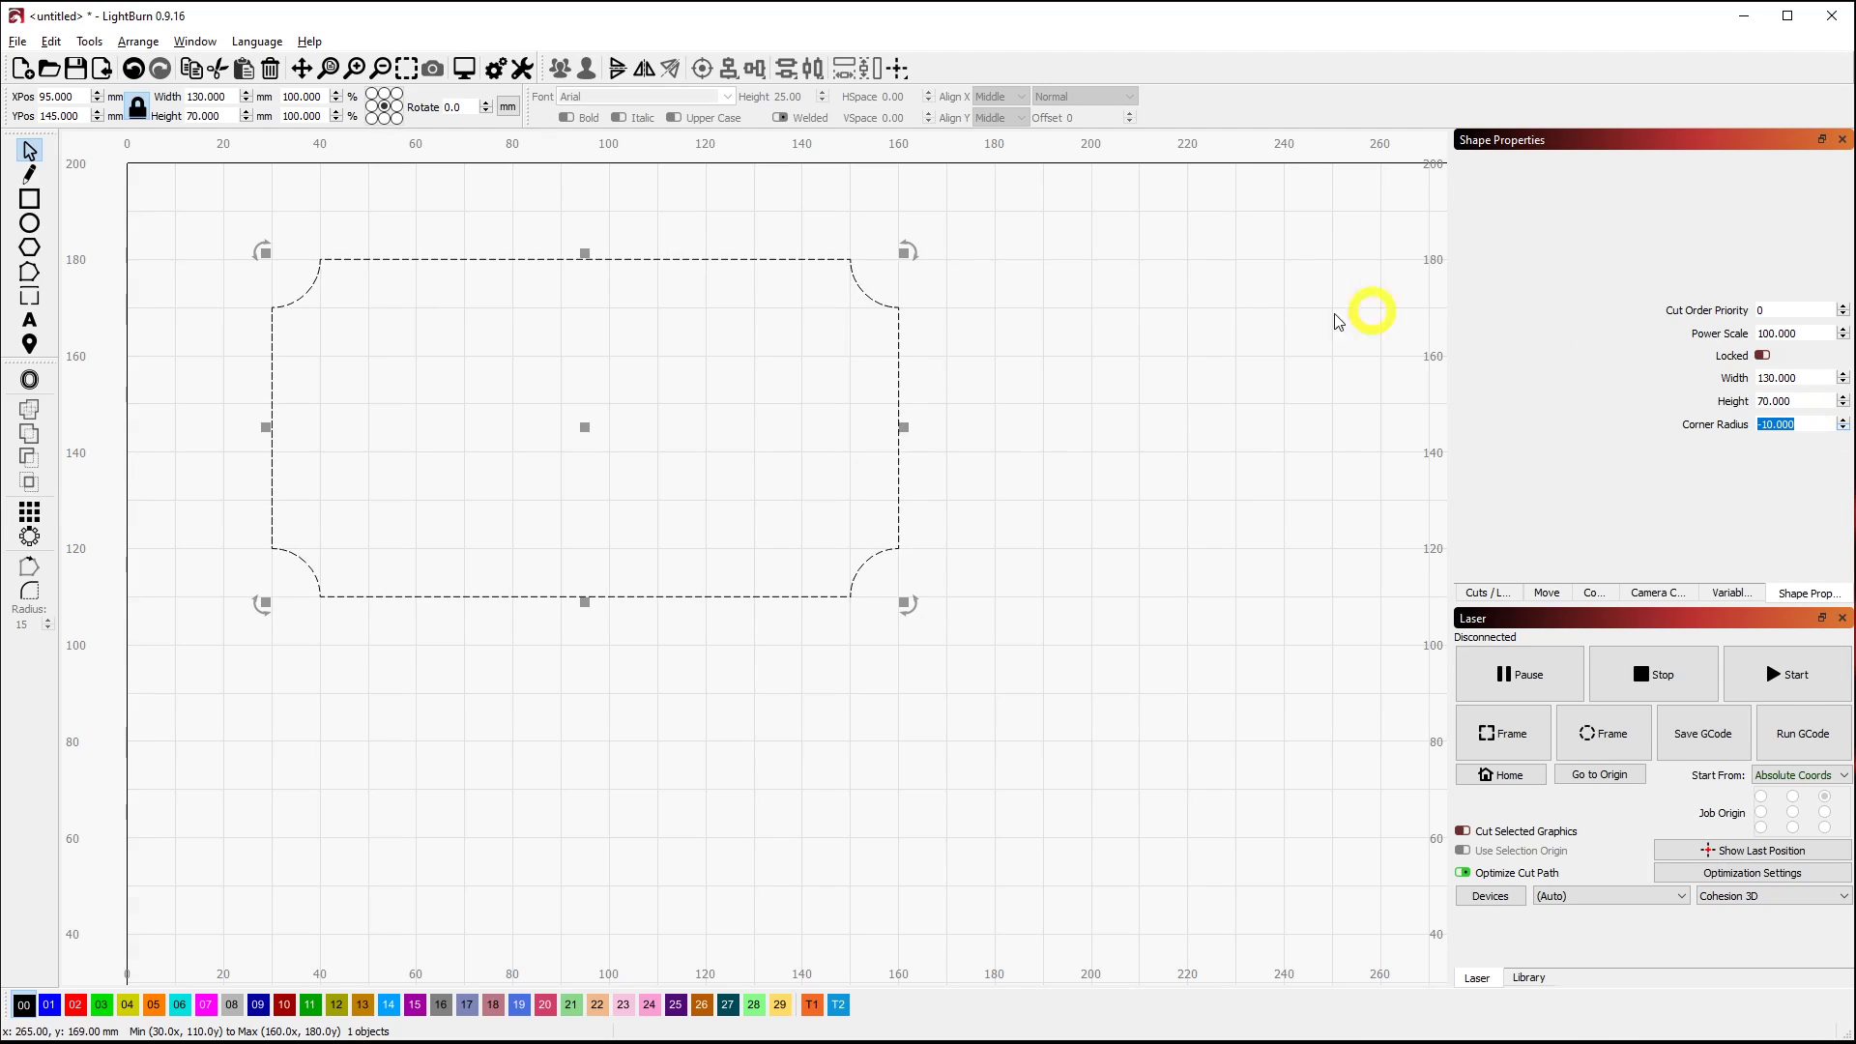
click(1254, 550)
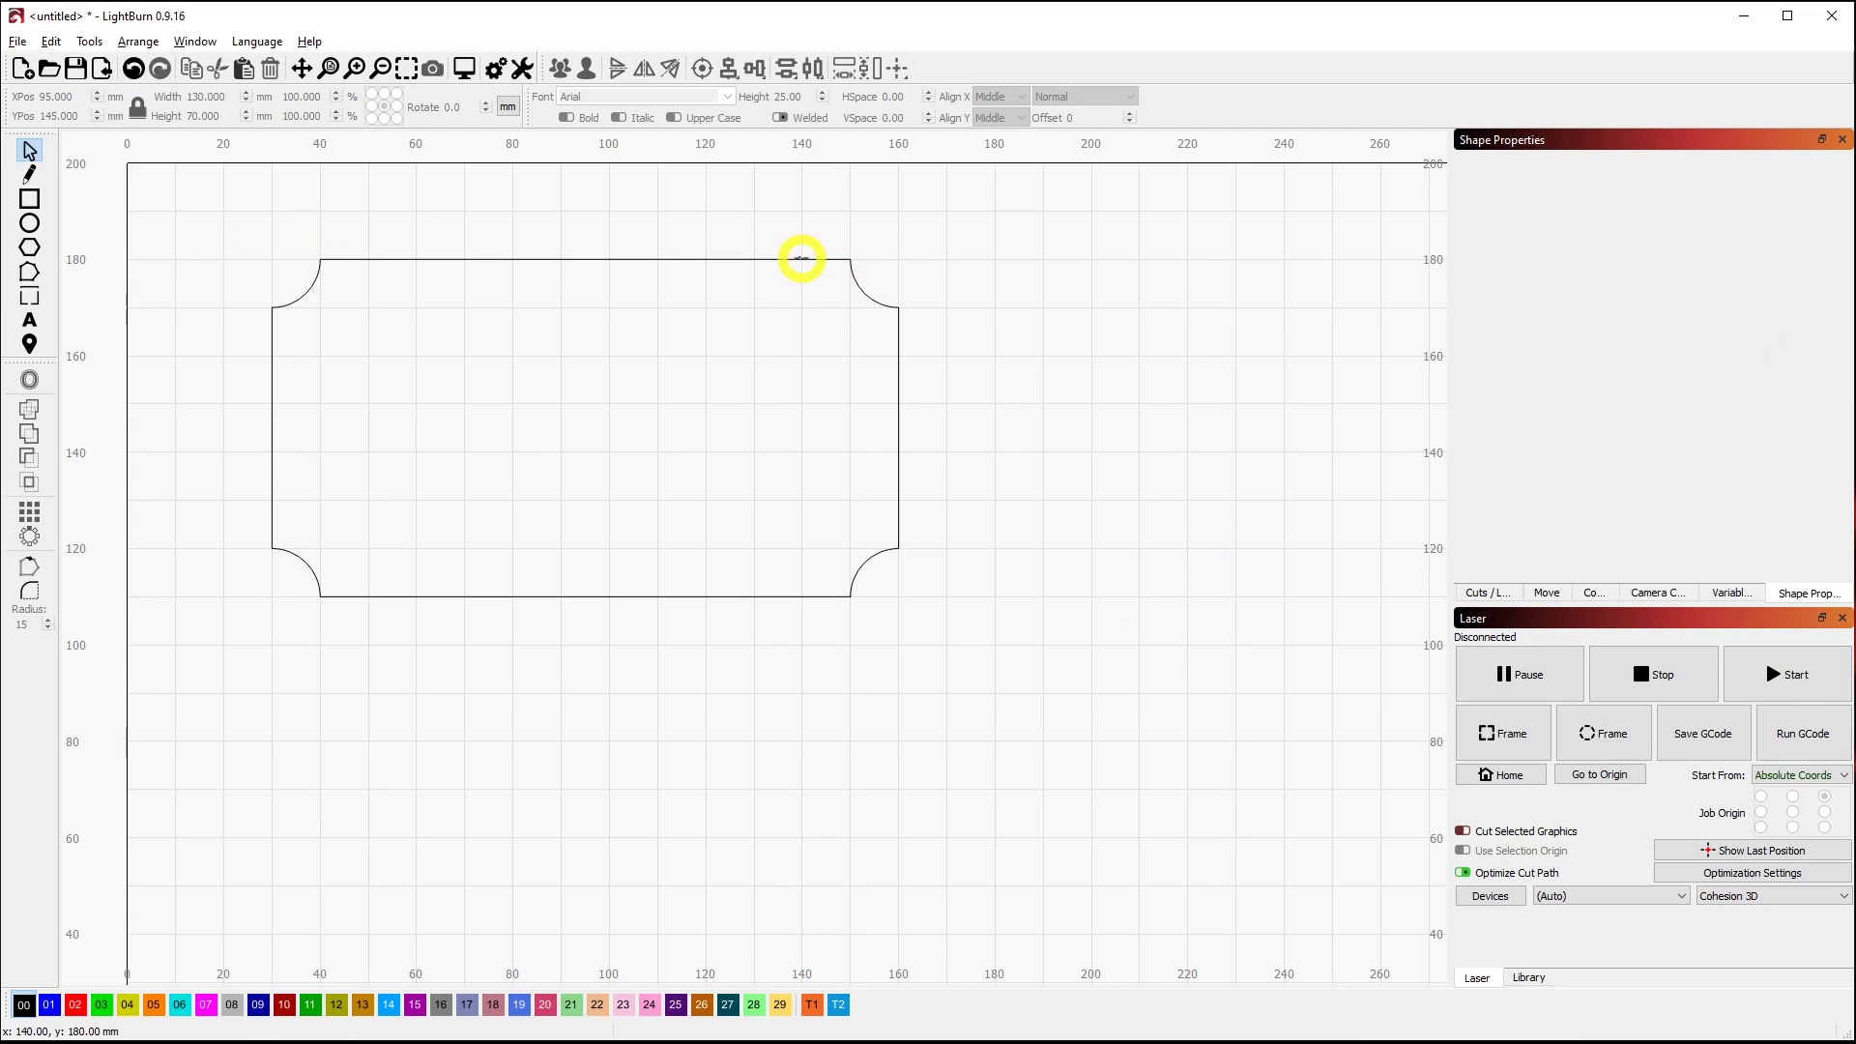
Cancel a stray rectangle, reselect the notched shape, and spin Corner Radius back to 0.
click(29, 198)
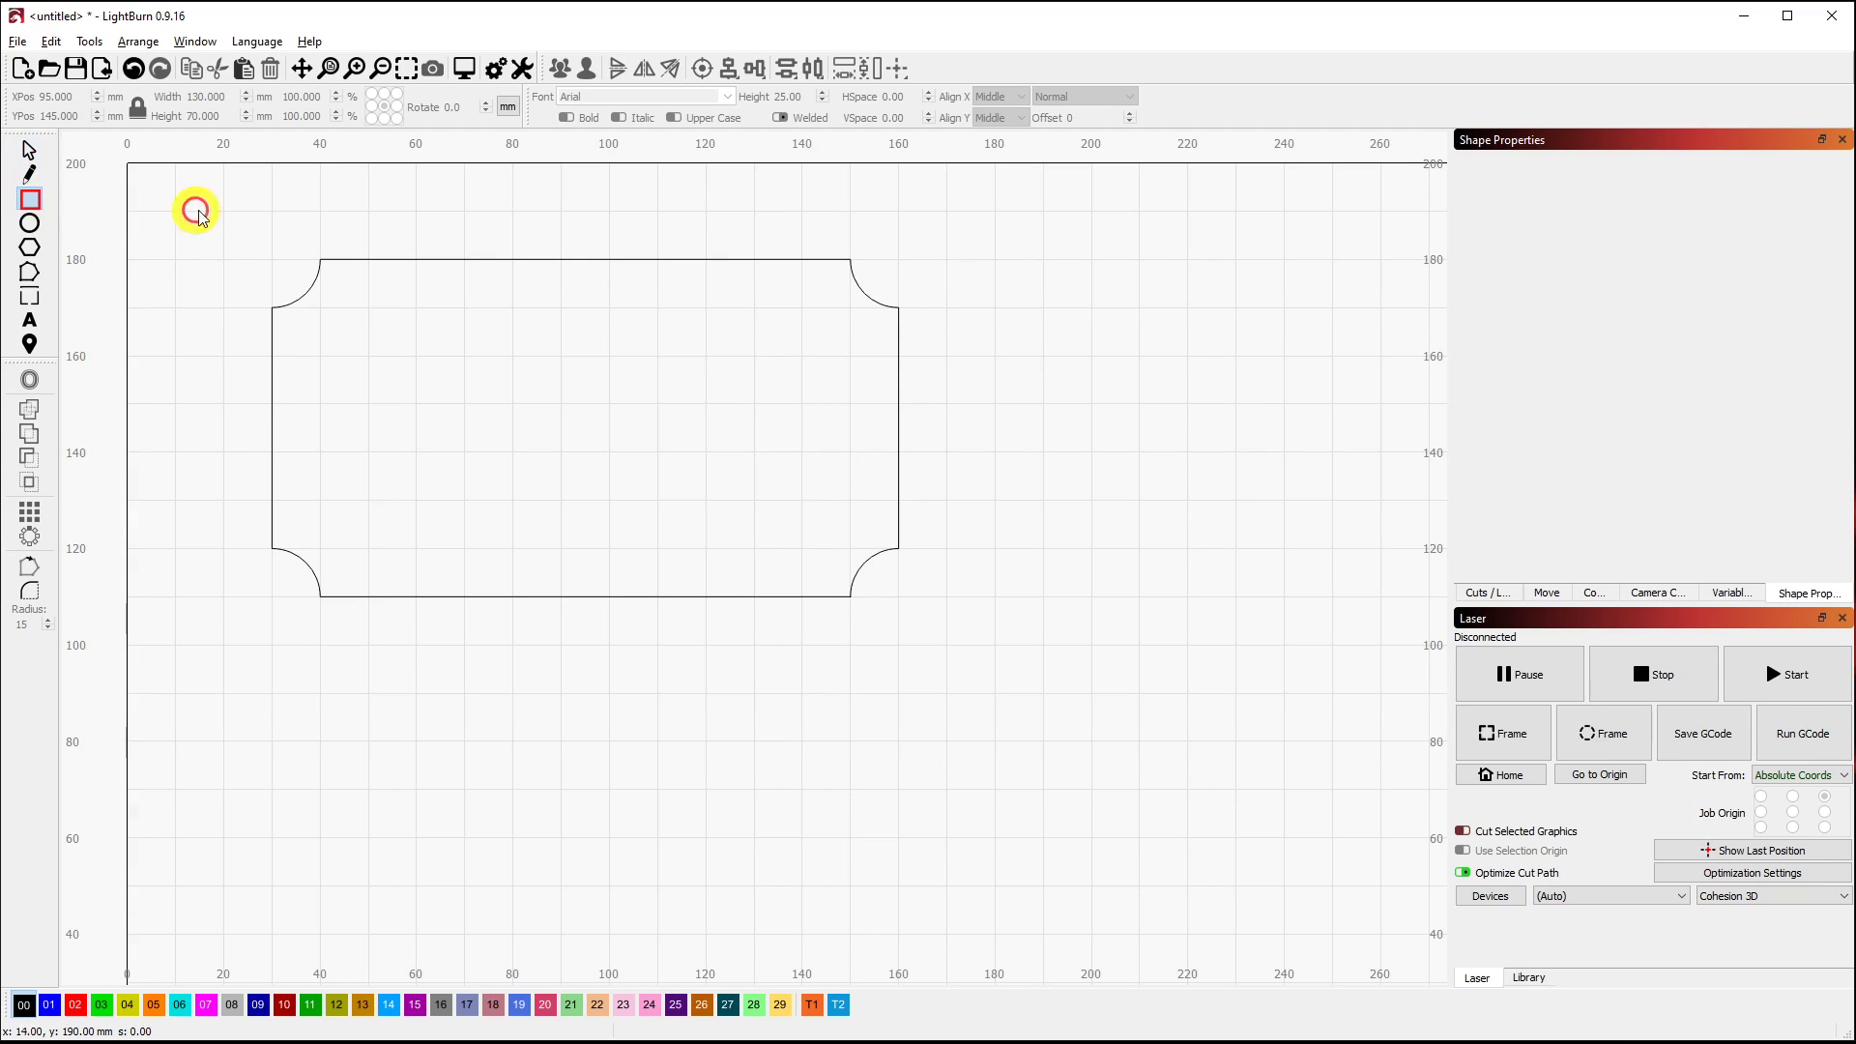
drag(233, 197, 943, 660)
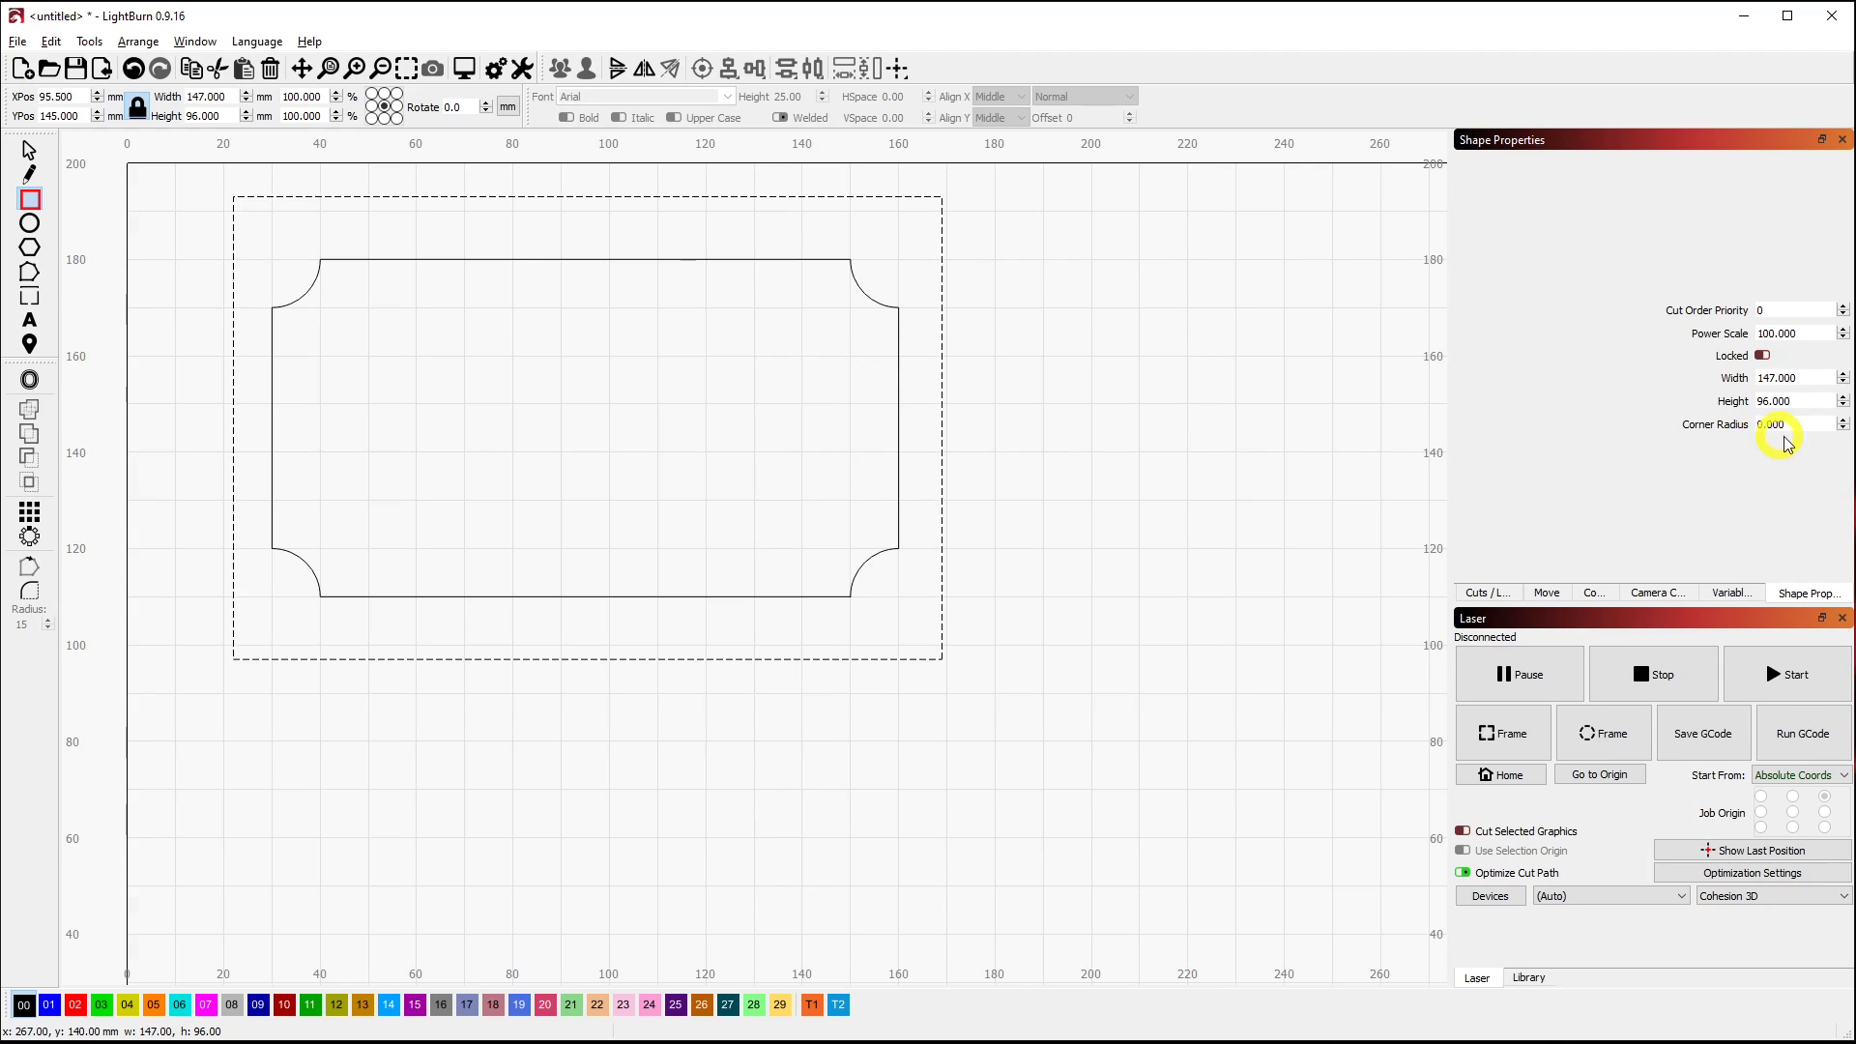
key(Escape)
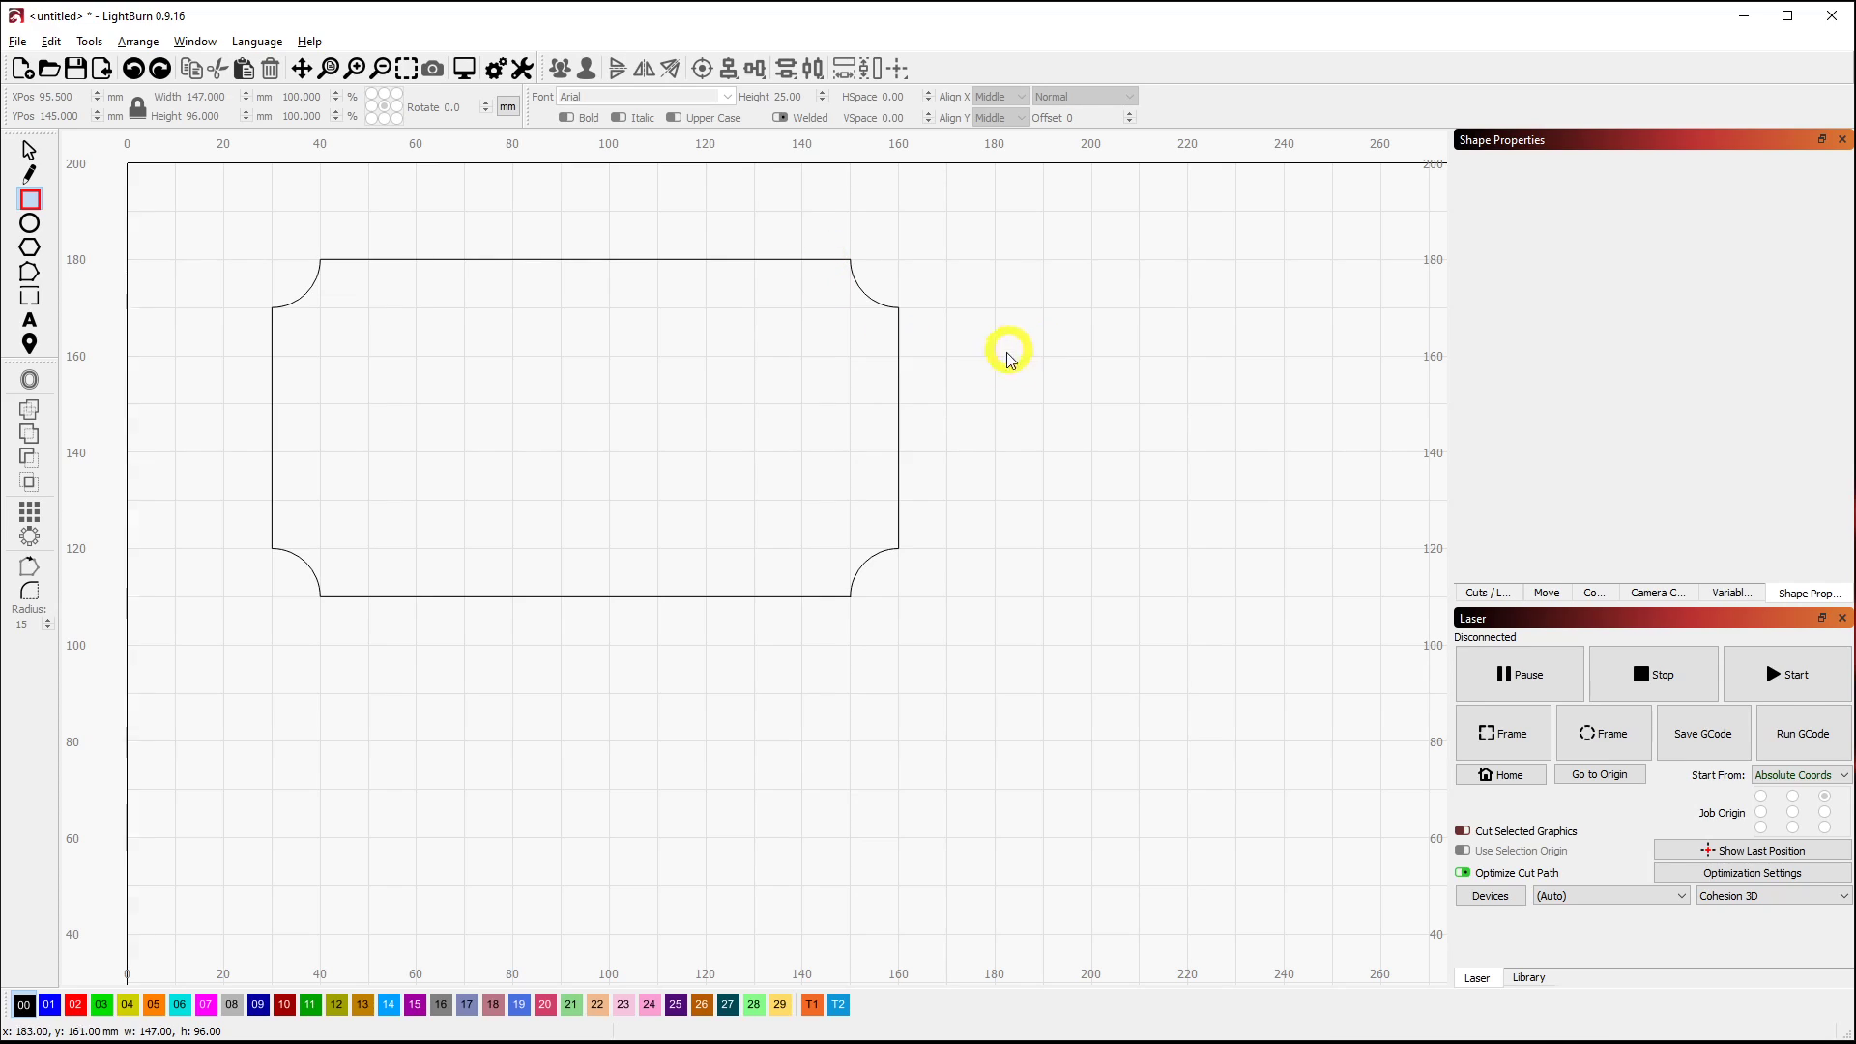
click(29, 151)
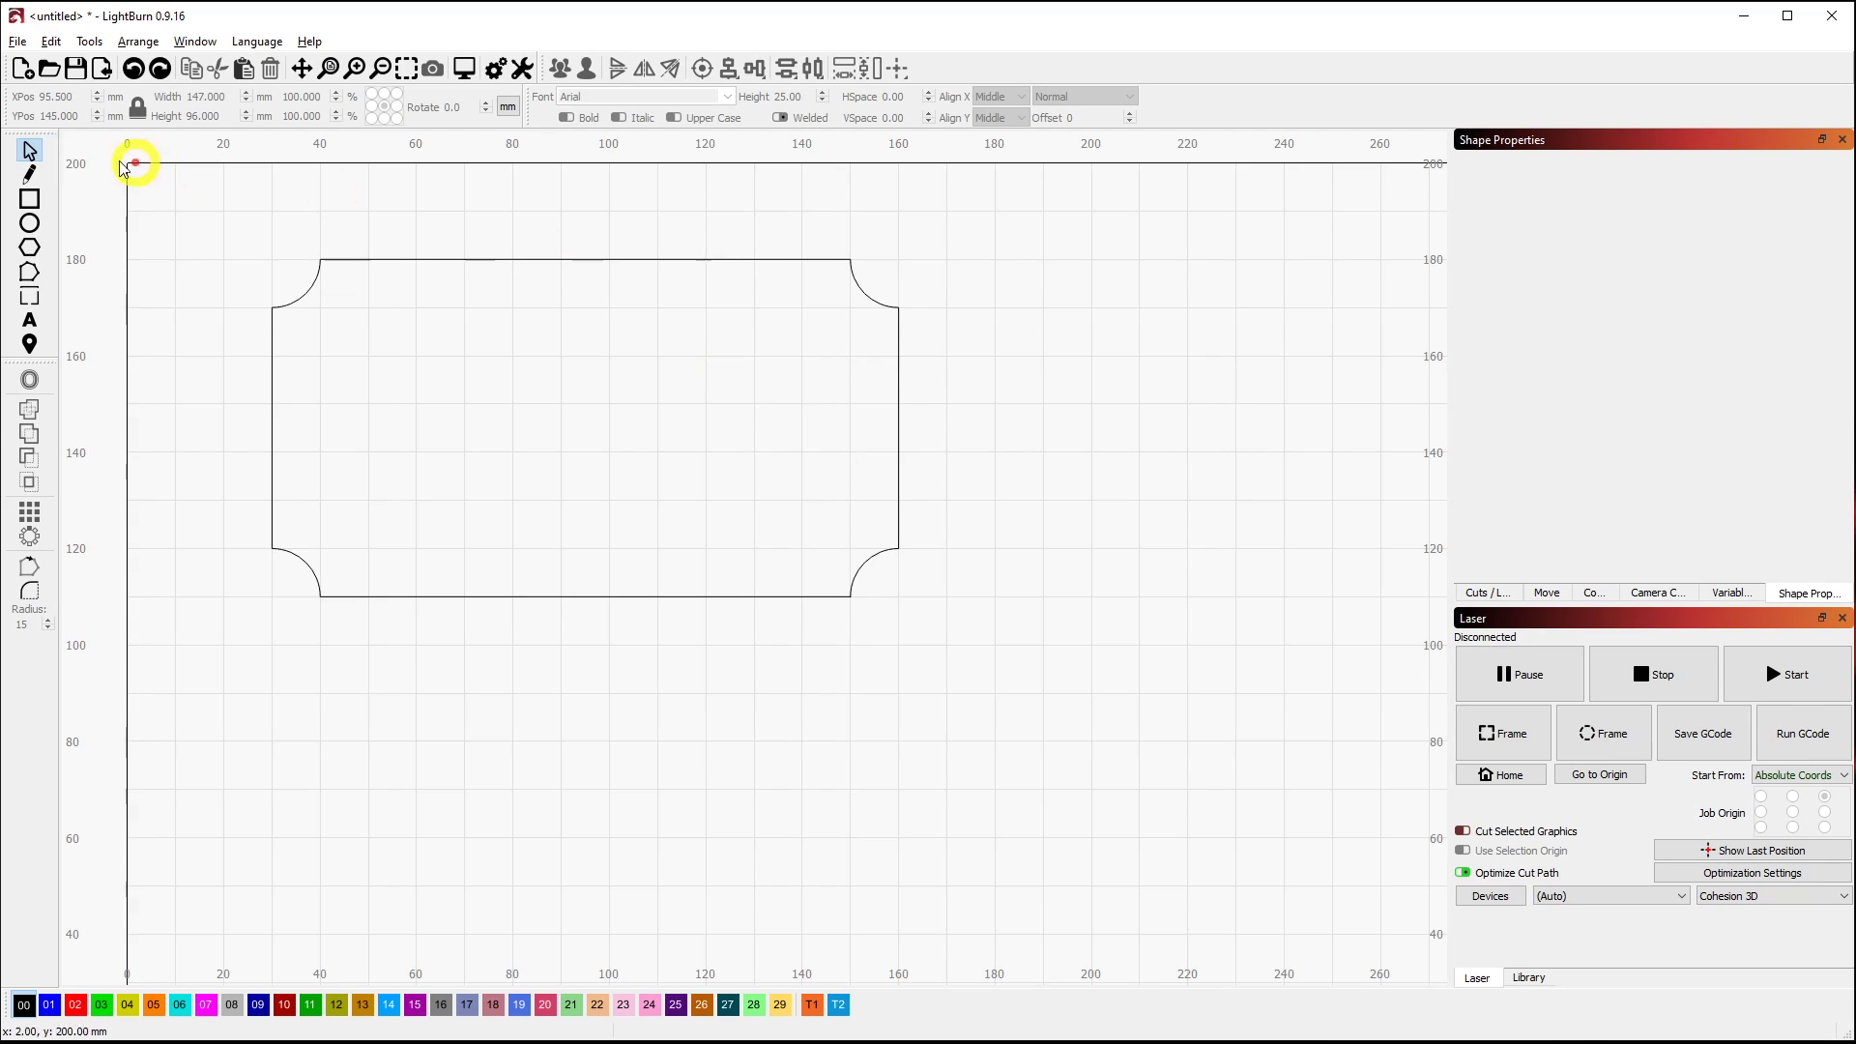
click(480, 260)
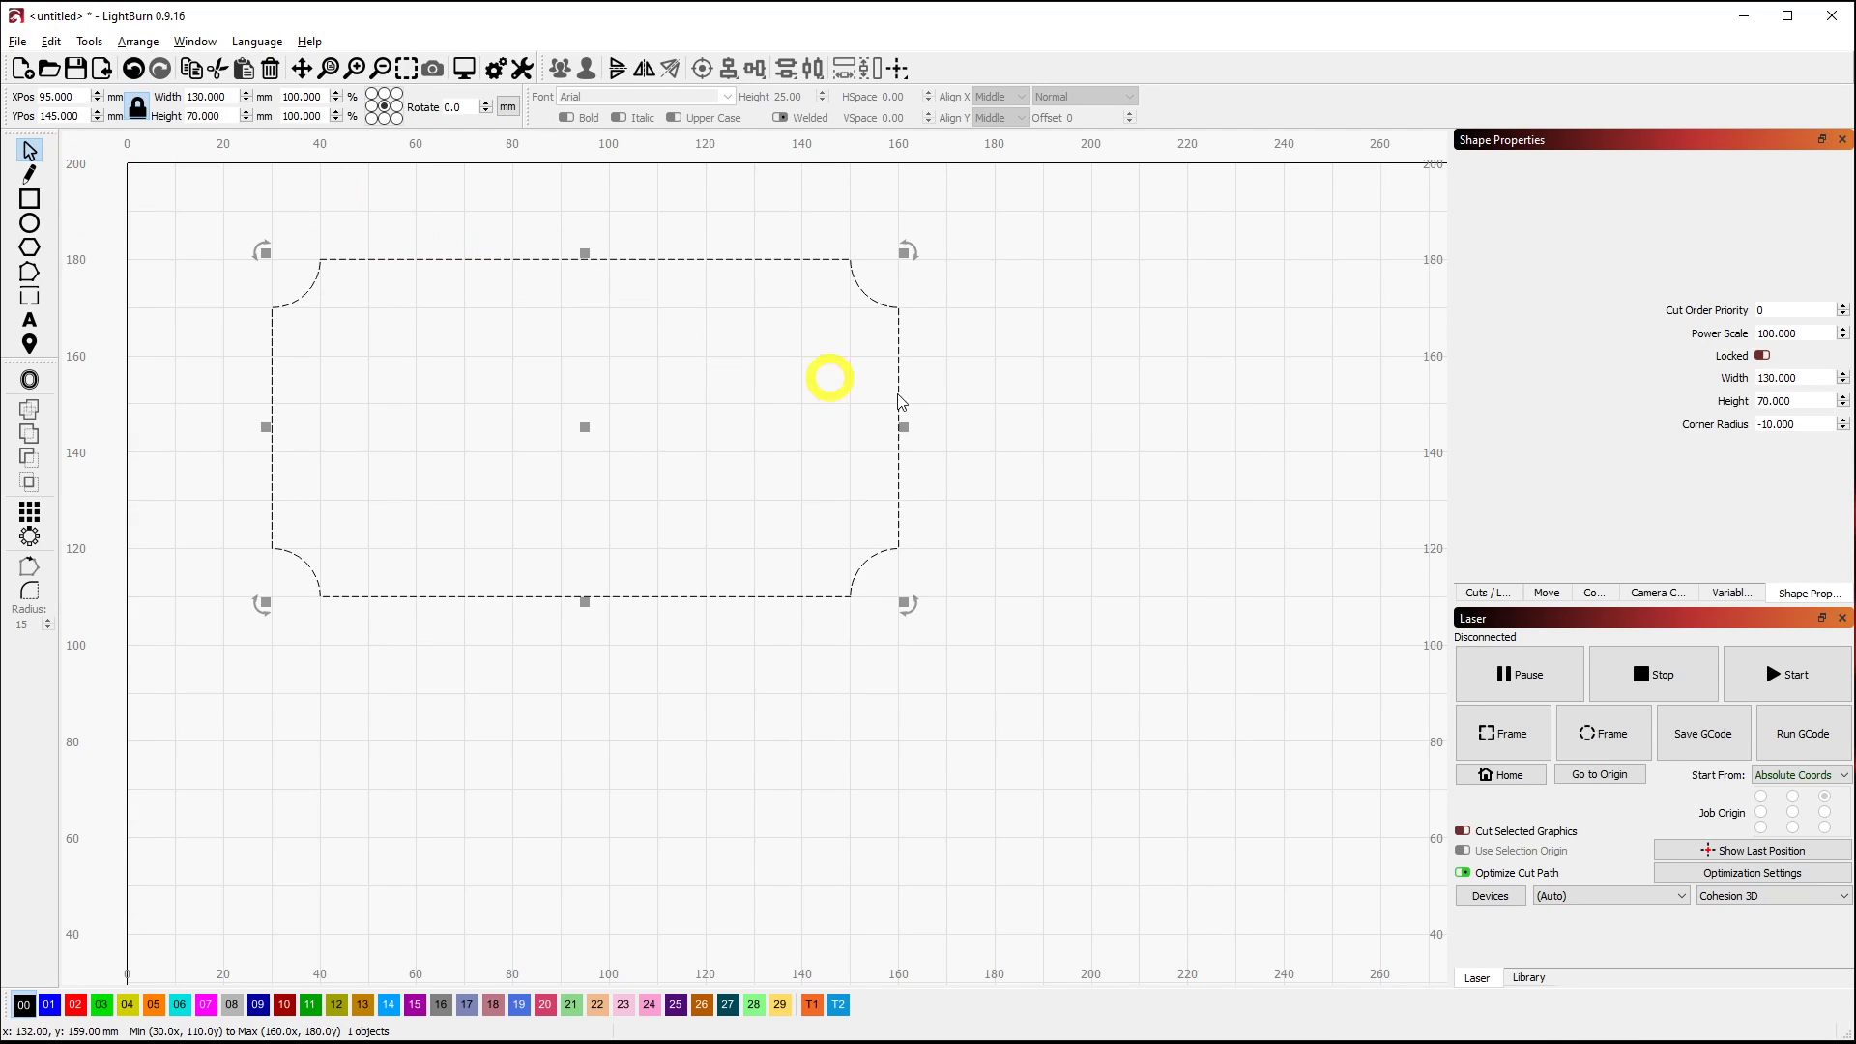
click(1844, 428)
click(1844, 429)
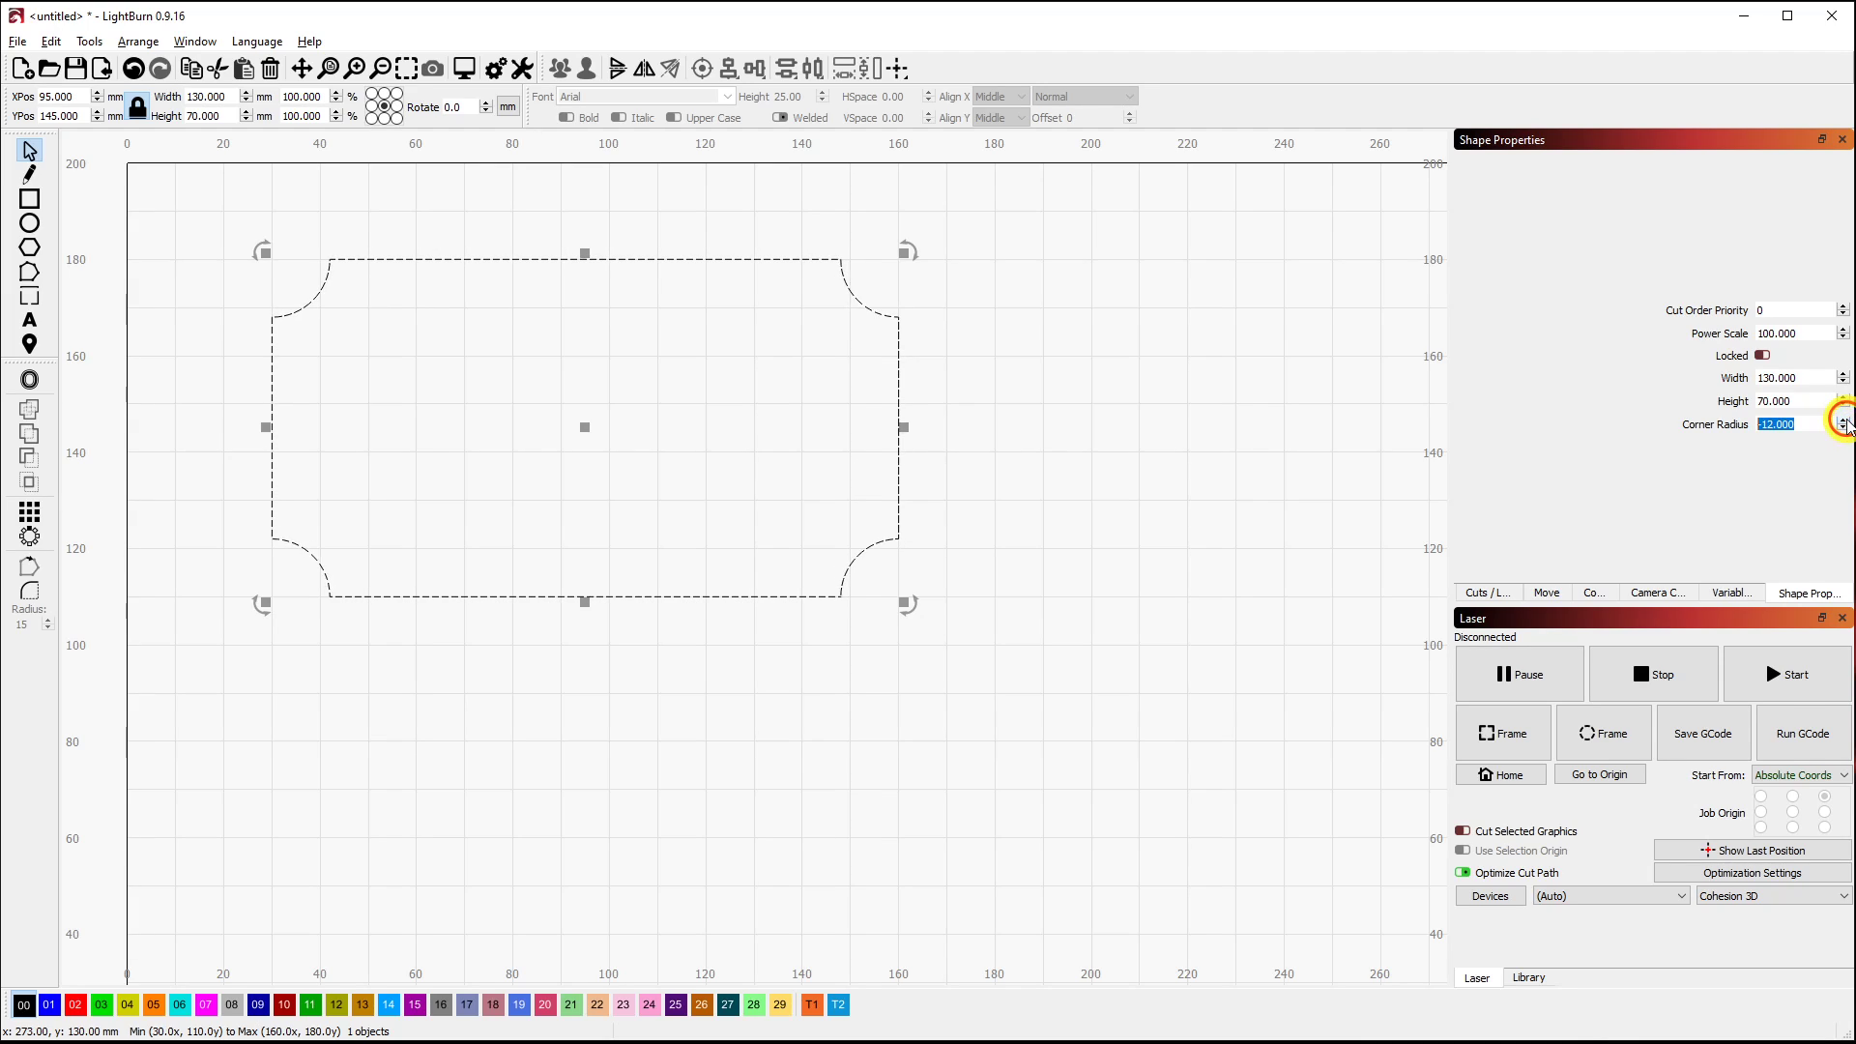
scroll(1844, 425, up, 8)
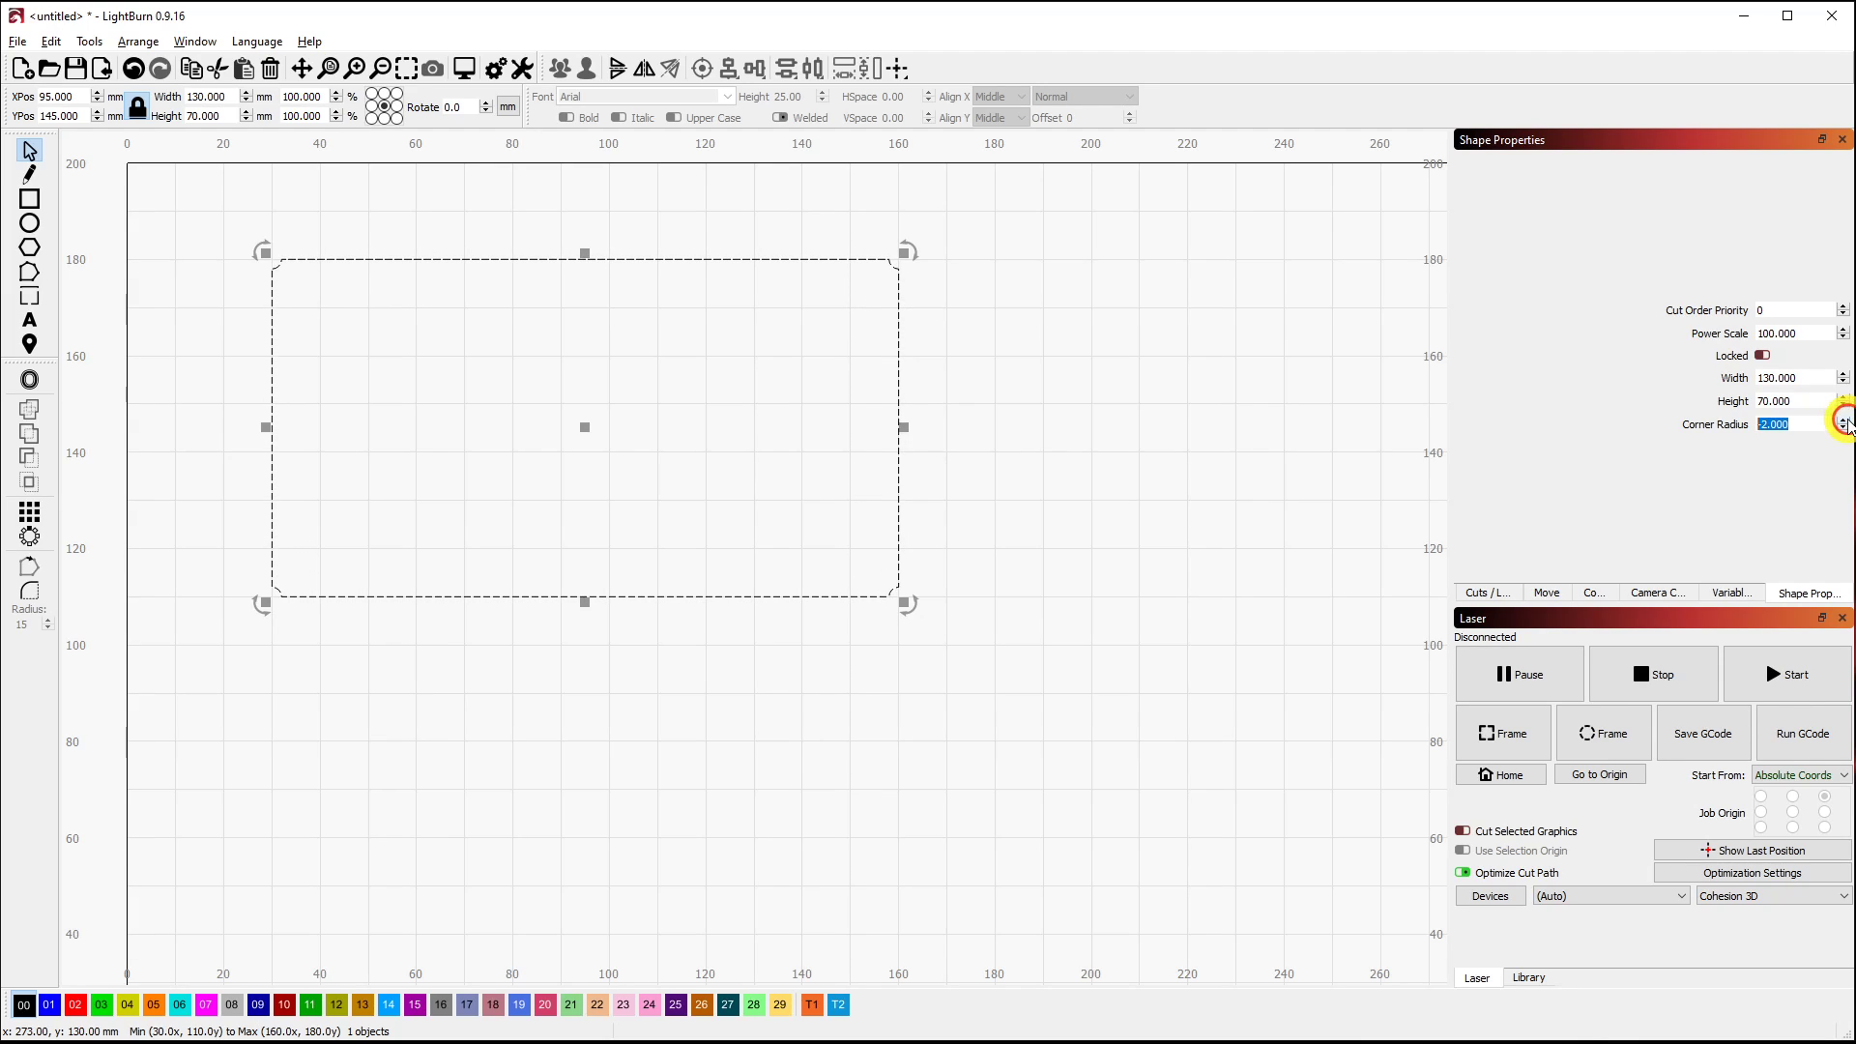
scroll(1844, 422, up, 2)
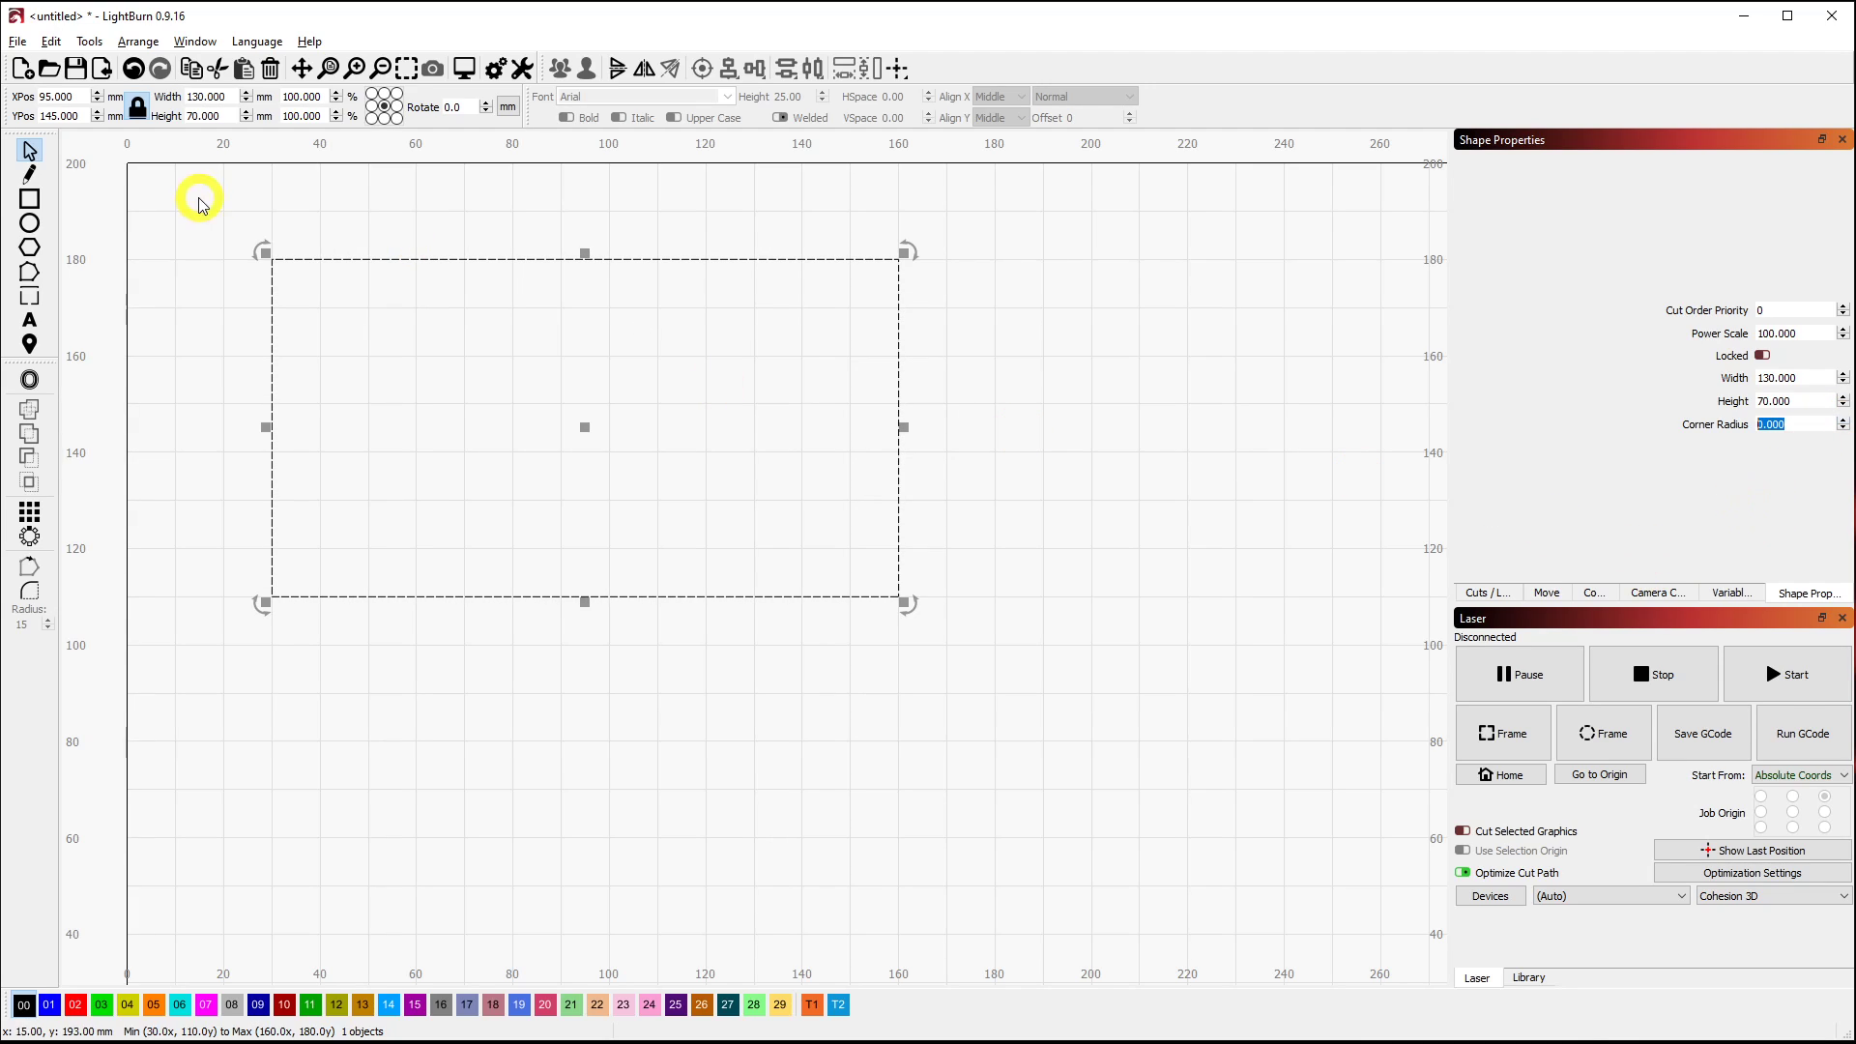
Draw a hexagon with the Polygon tool to the right of the rectangle.
click(216, 232)
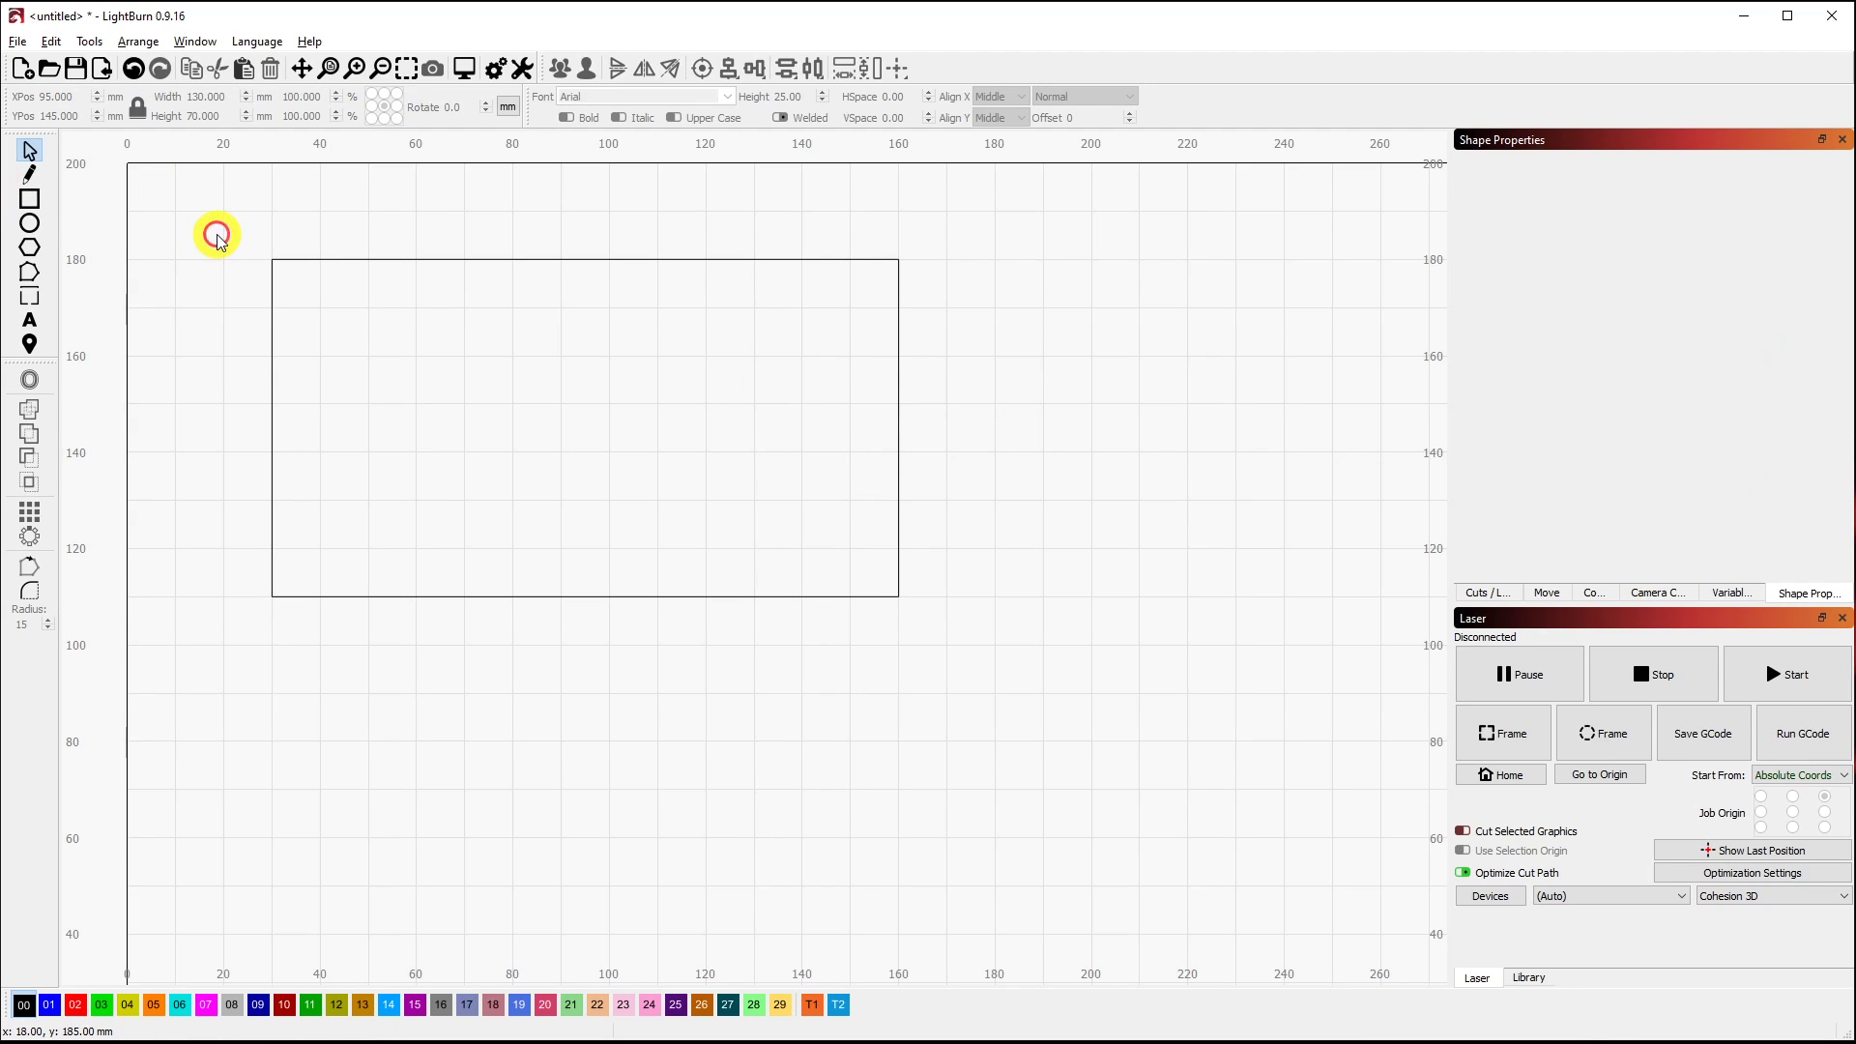
click(29, 250)
drag(979, 474, 1323, 757)
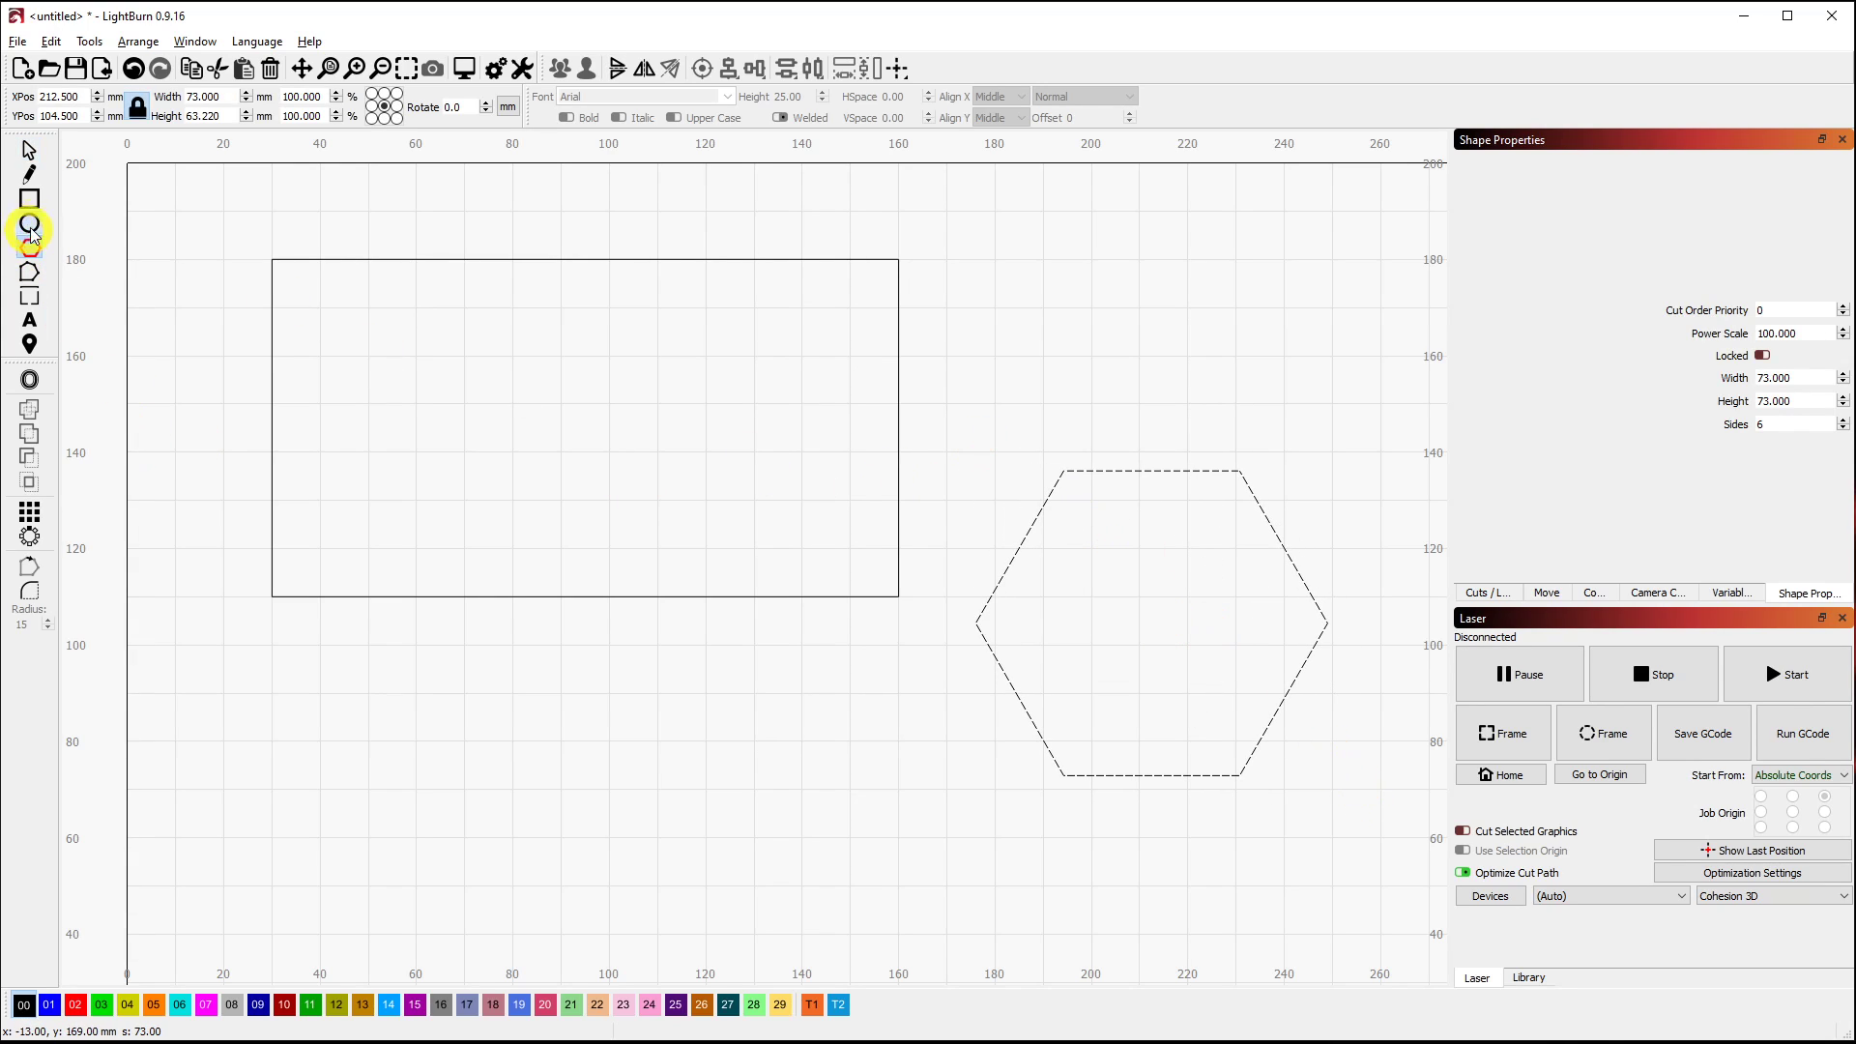
Draw a closed triangle with the Pen tool below the rectangle.
click(32, 176)
click(657, 698)
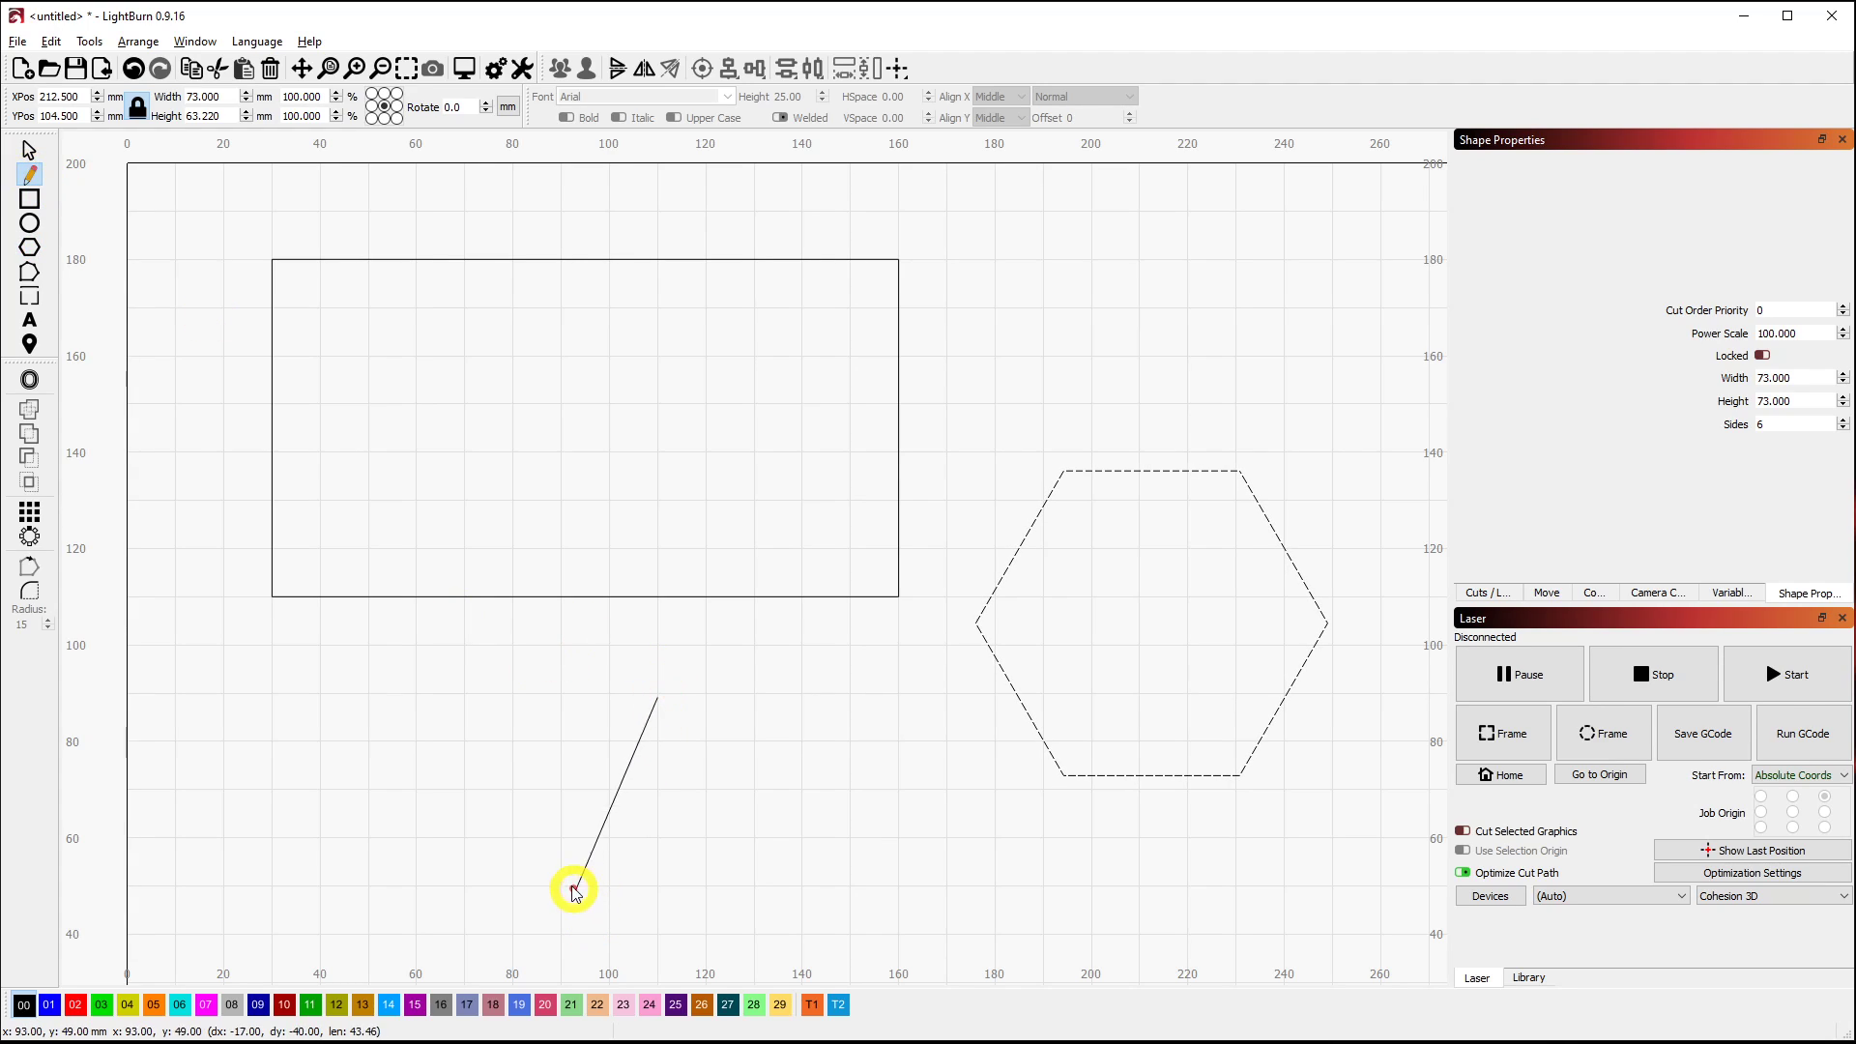
click(568, 881)
click(851, 871)
click(657, 698)
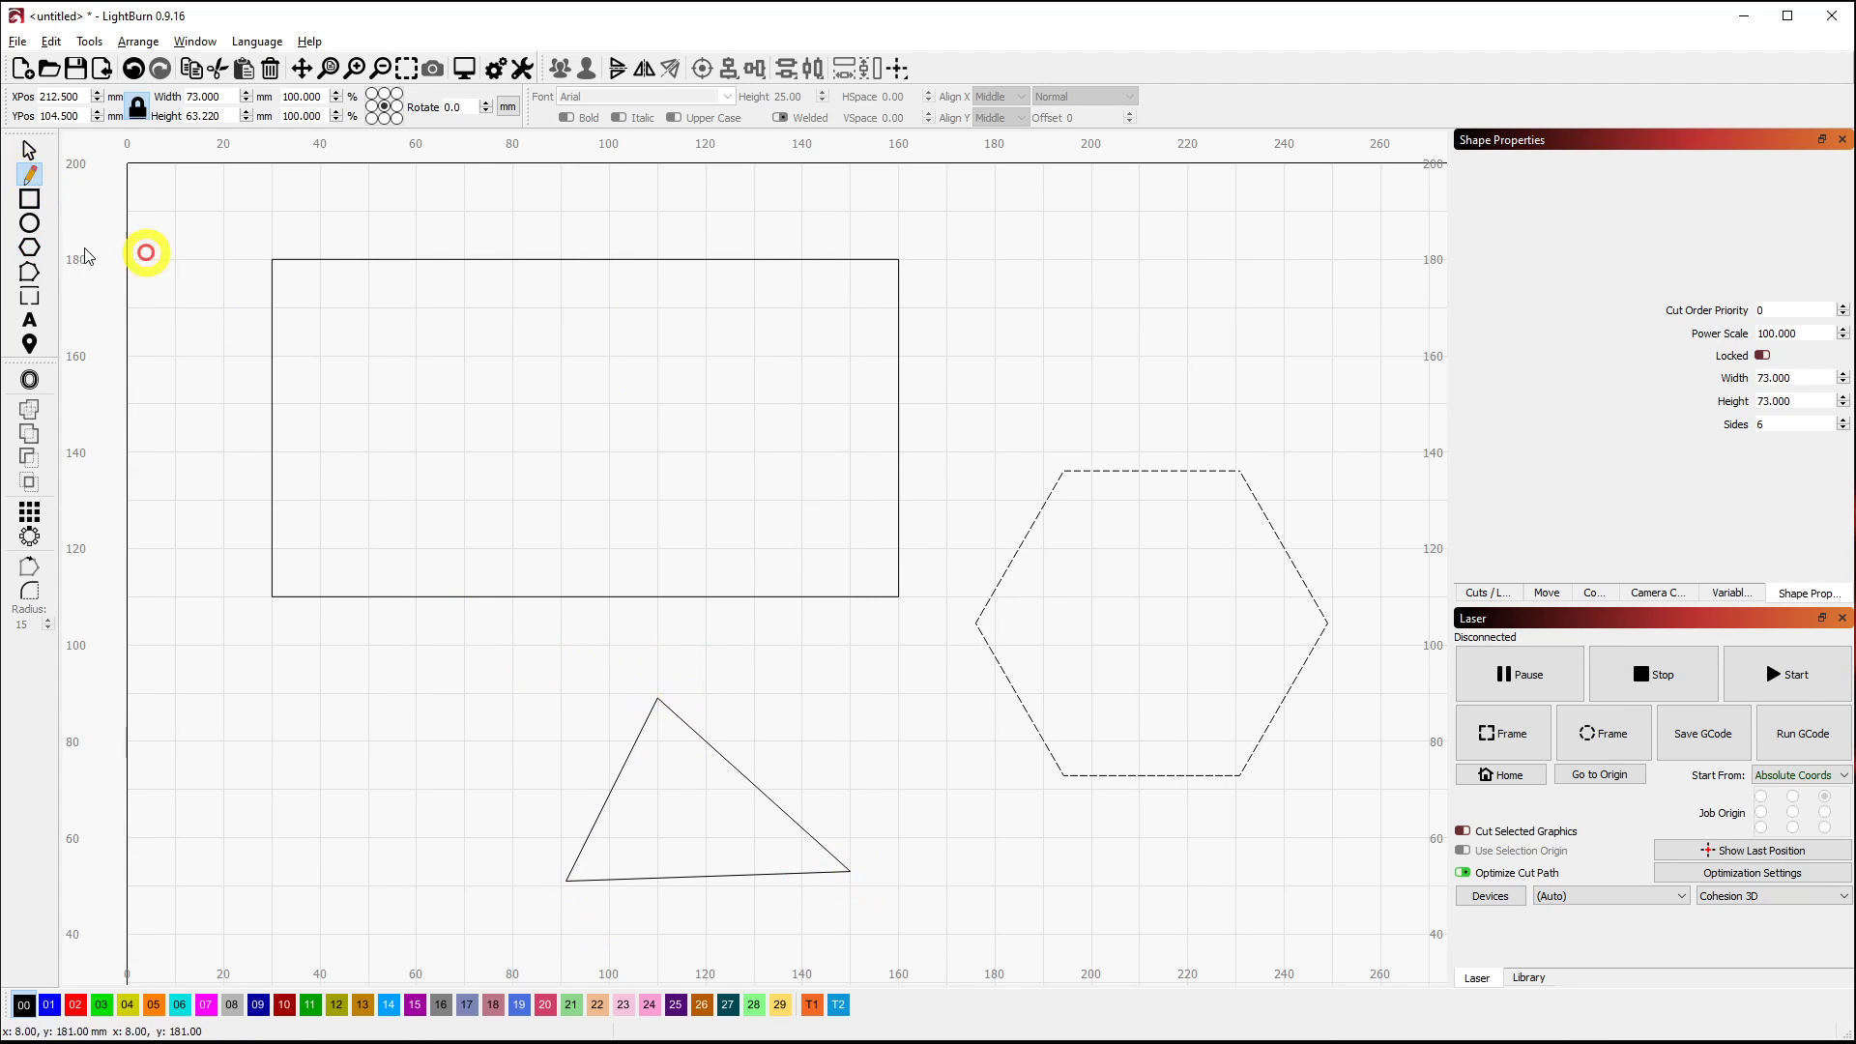
click(29, 152)
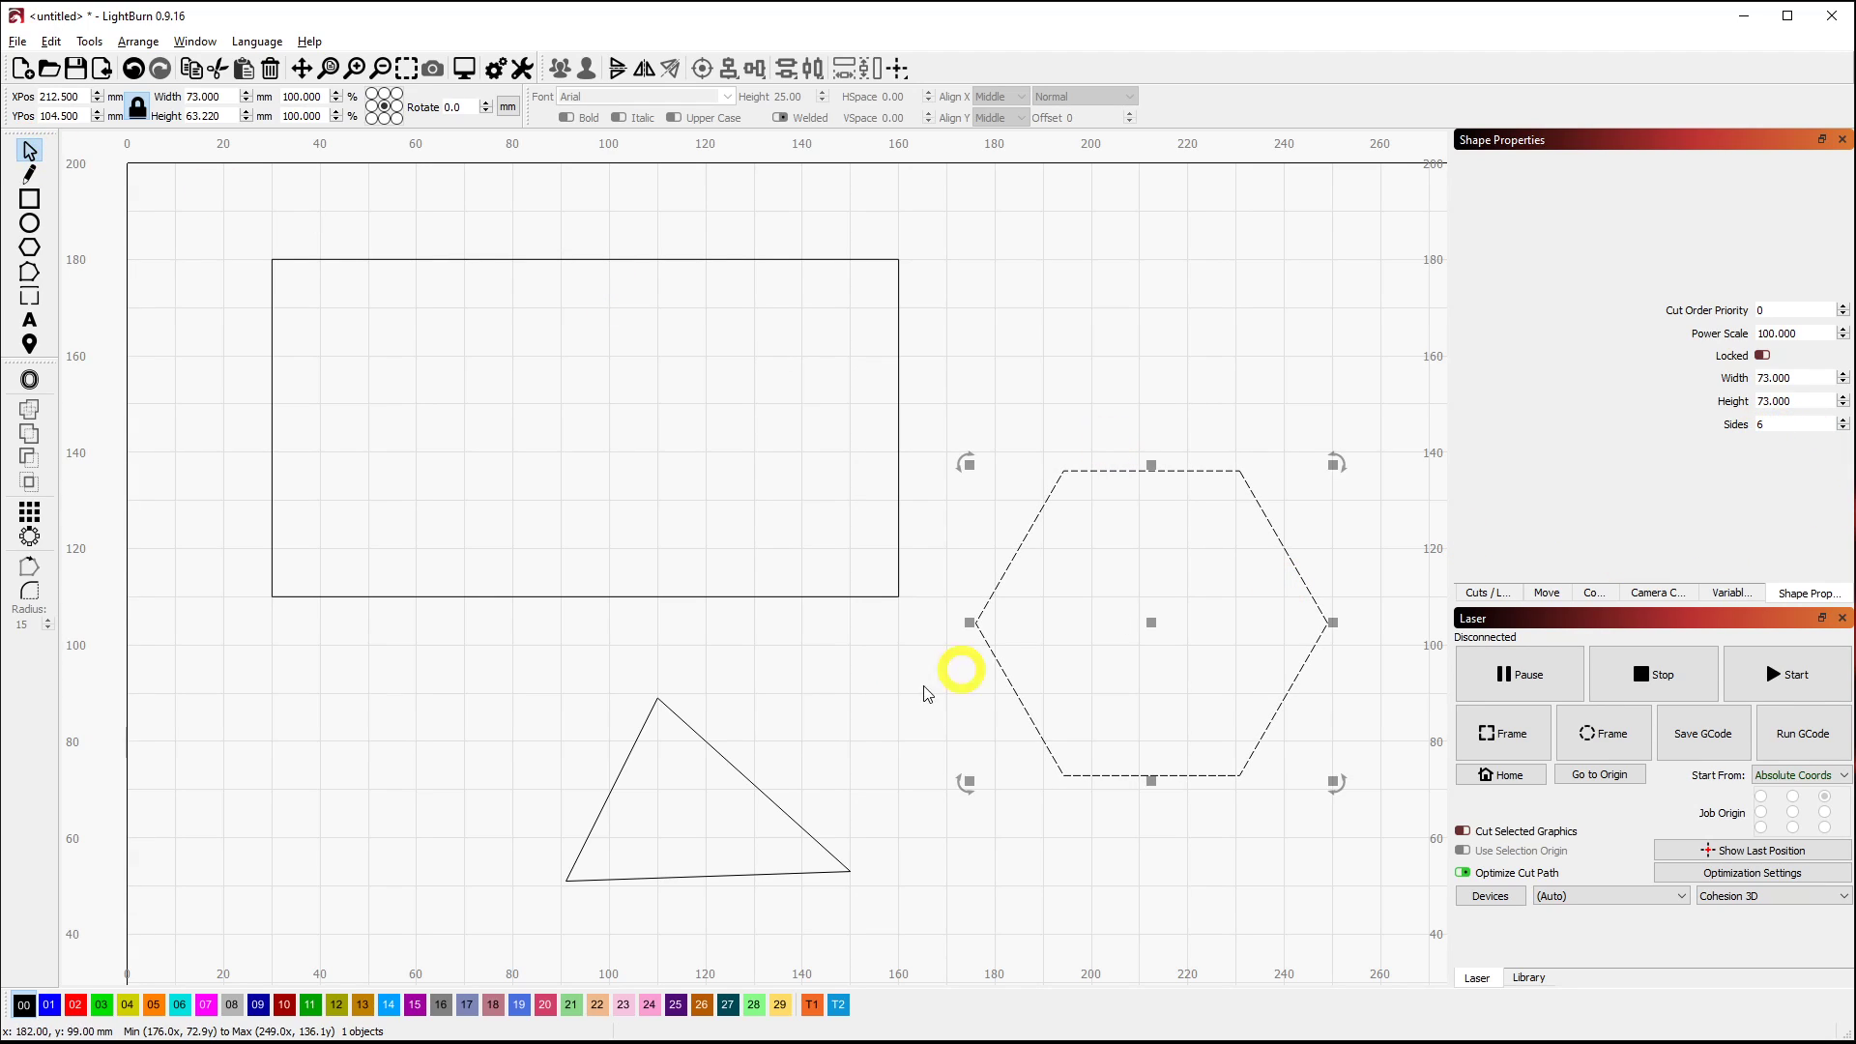
Move the hexagon up level with the rectangle, testing Sides and returning it to 6.
click(810, 739)
click(1180, 471)
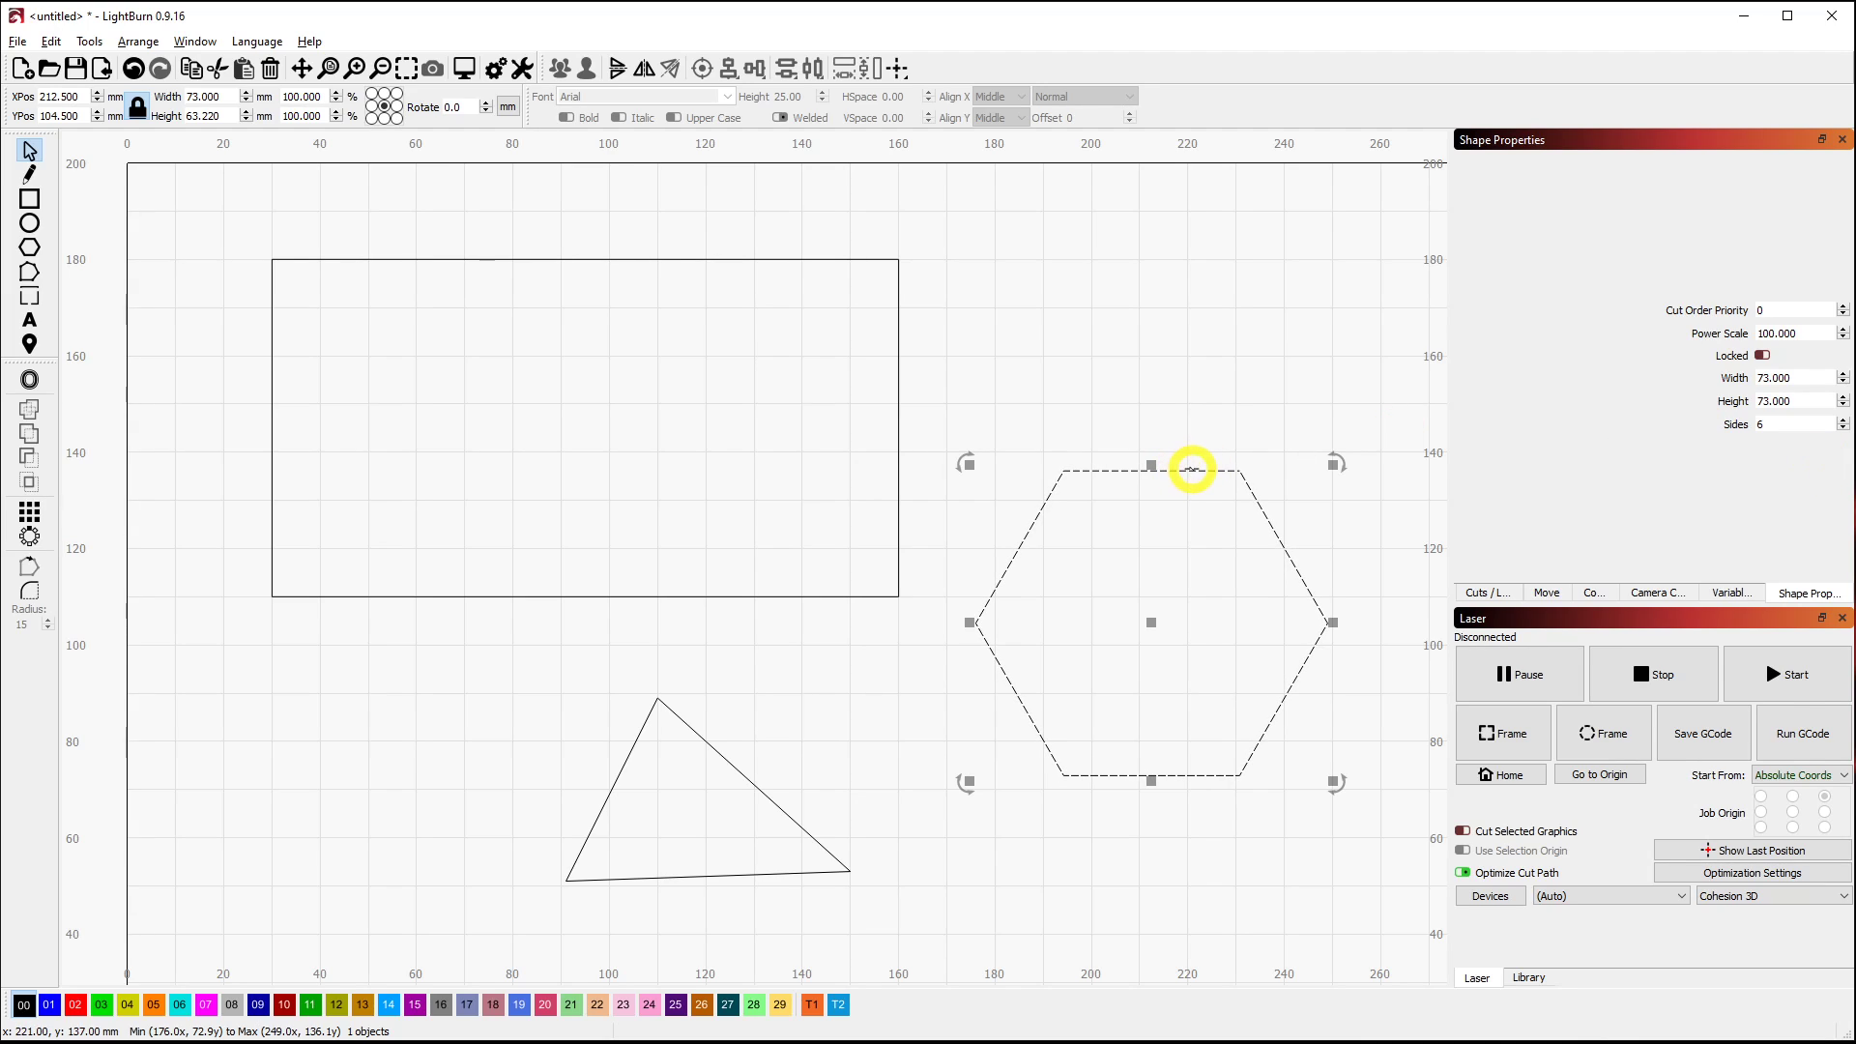
click(1191, 470)
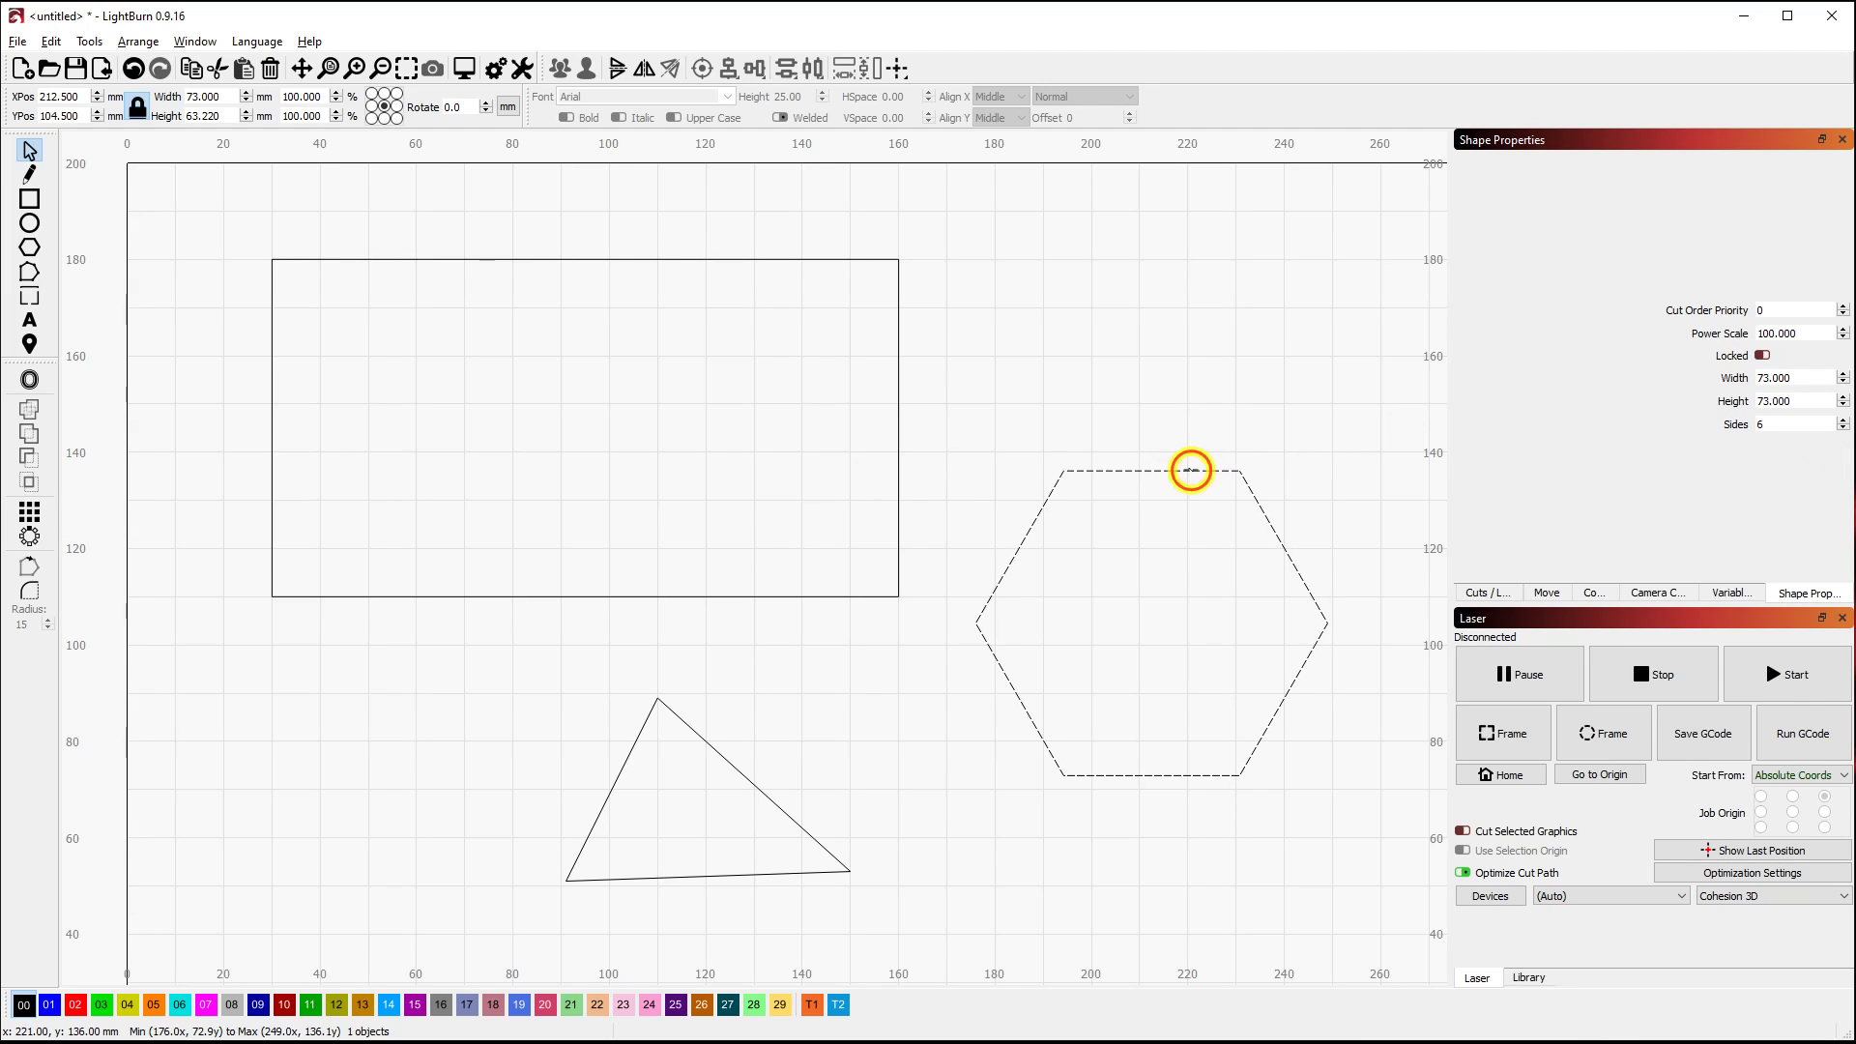
click(1843, 421)
click(1843, 420)
click(1843, 421)
click(1843, 428)
click(1843, 428)
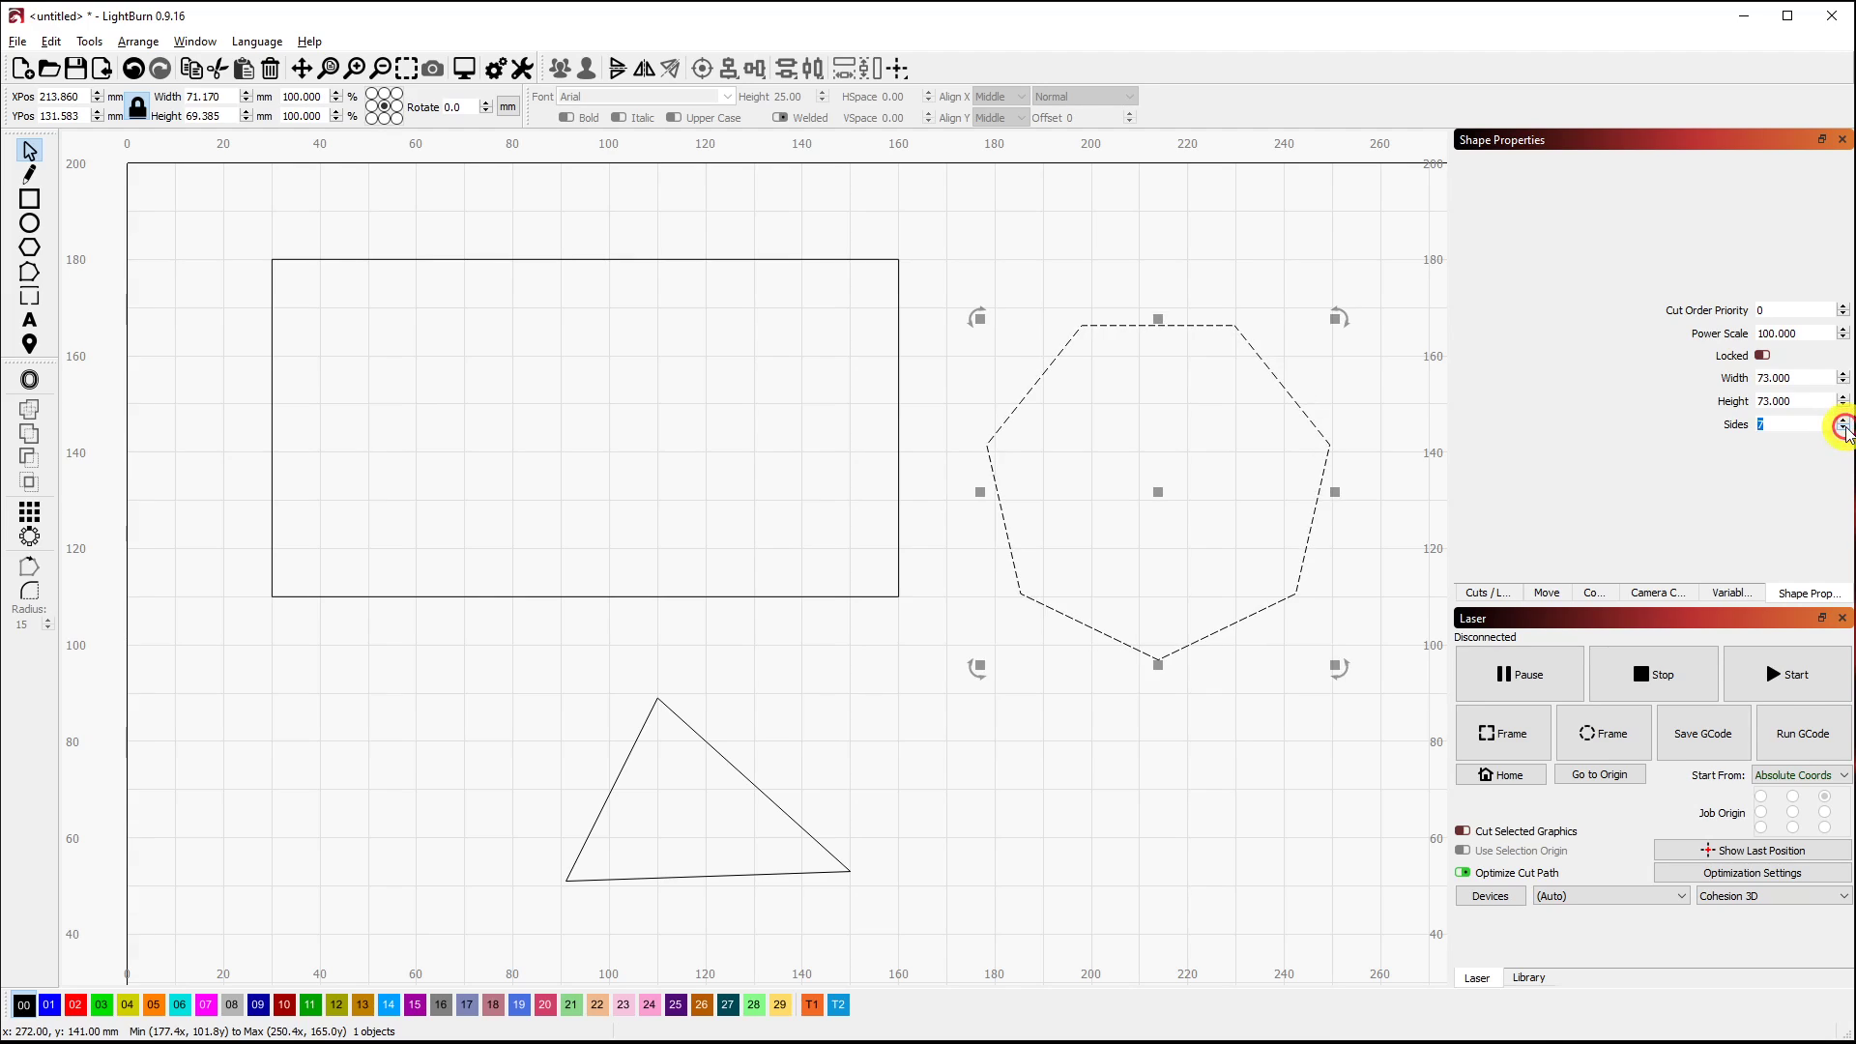
click(1843, 429)
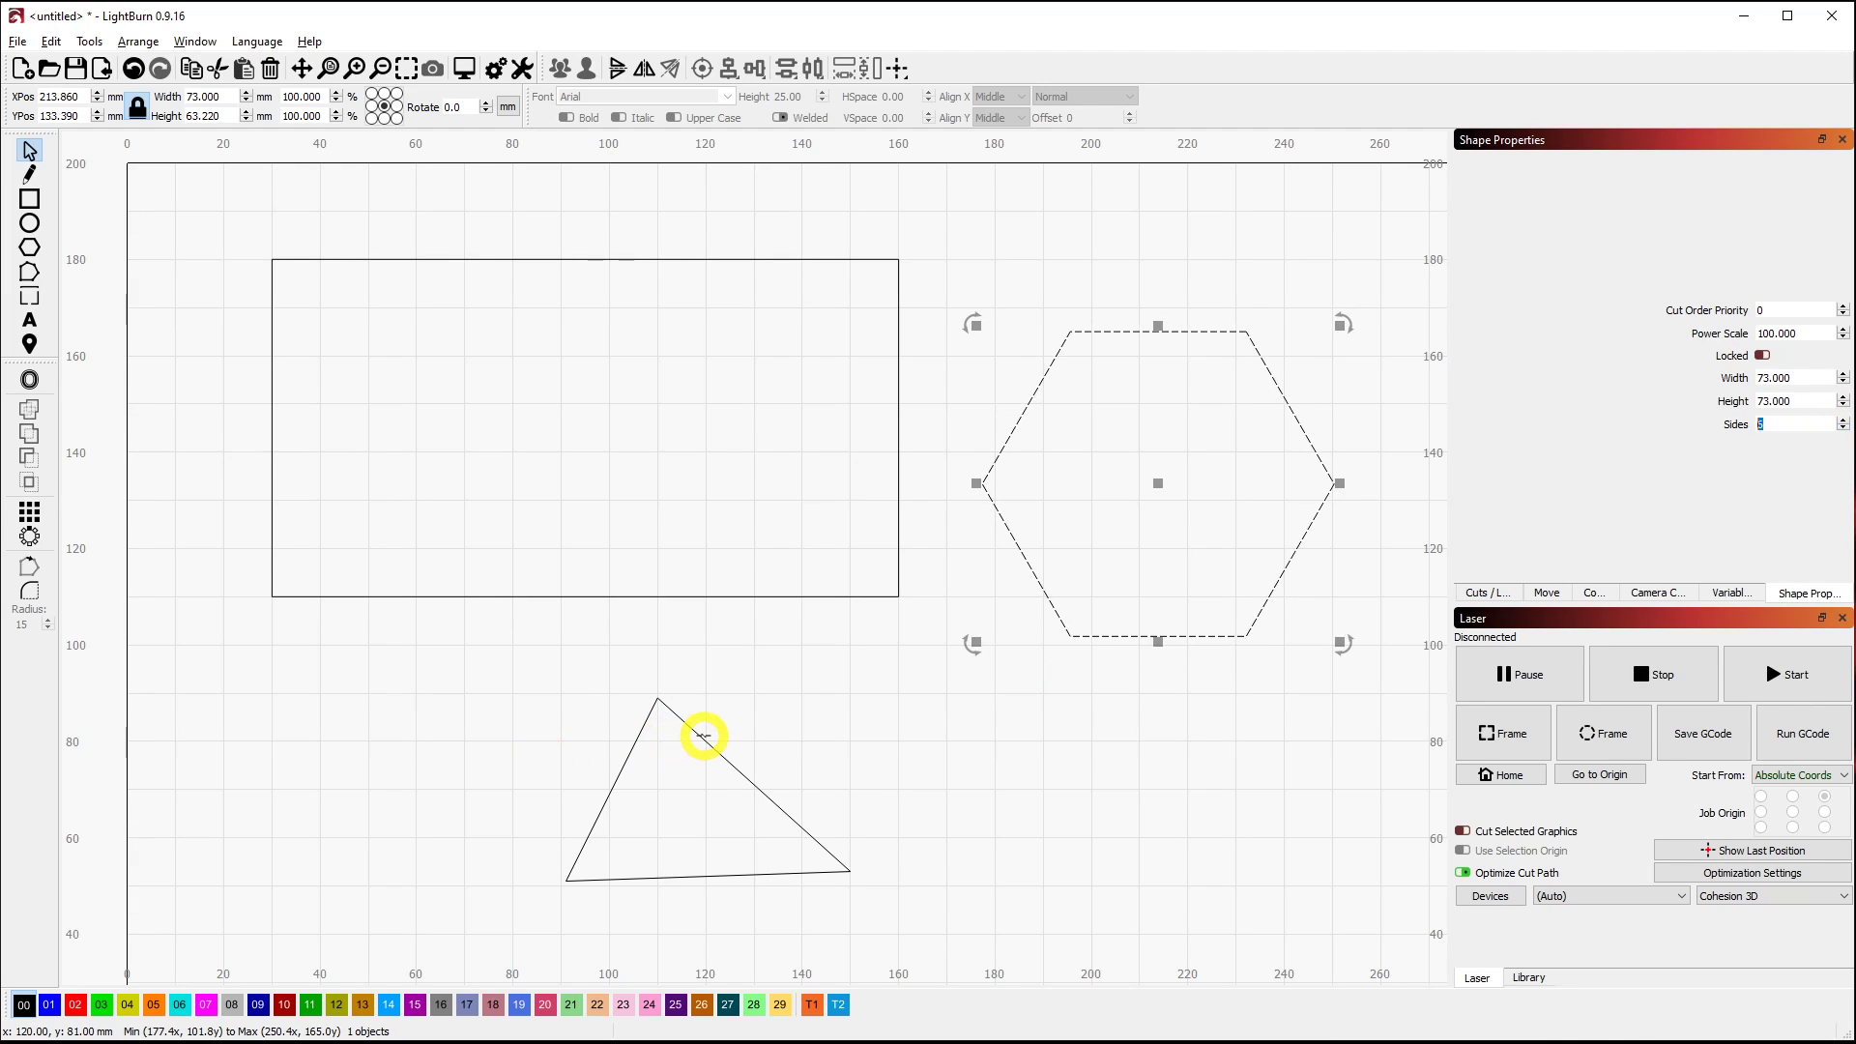
Select the triangle and then the rectangle, then clear the selection.
click(706, 740)
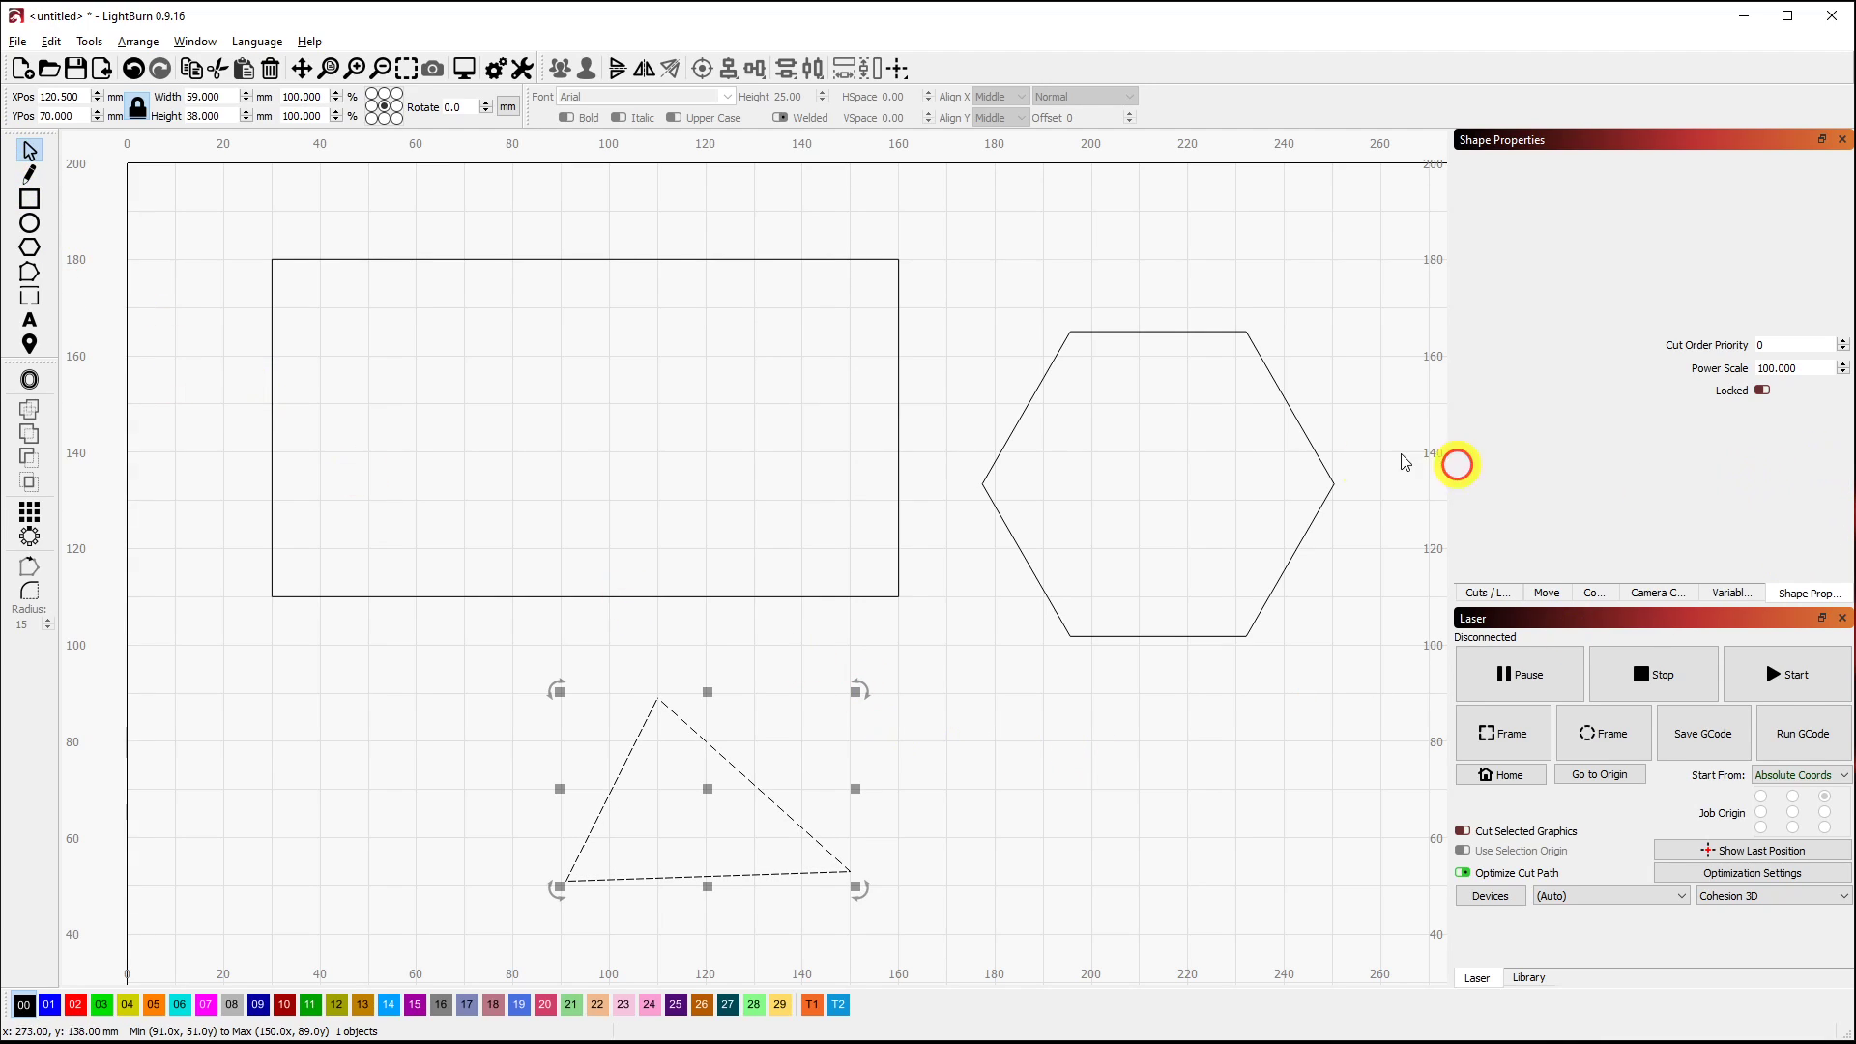
click(825, 255)
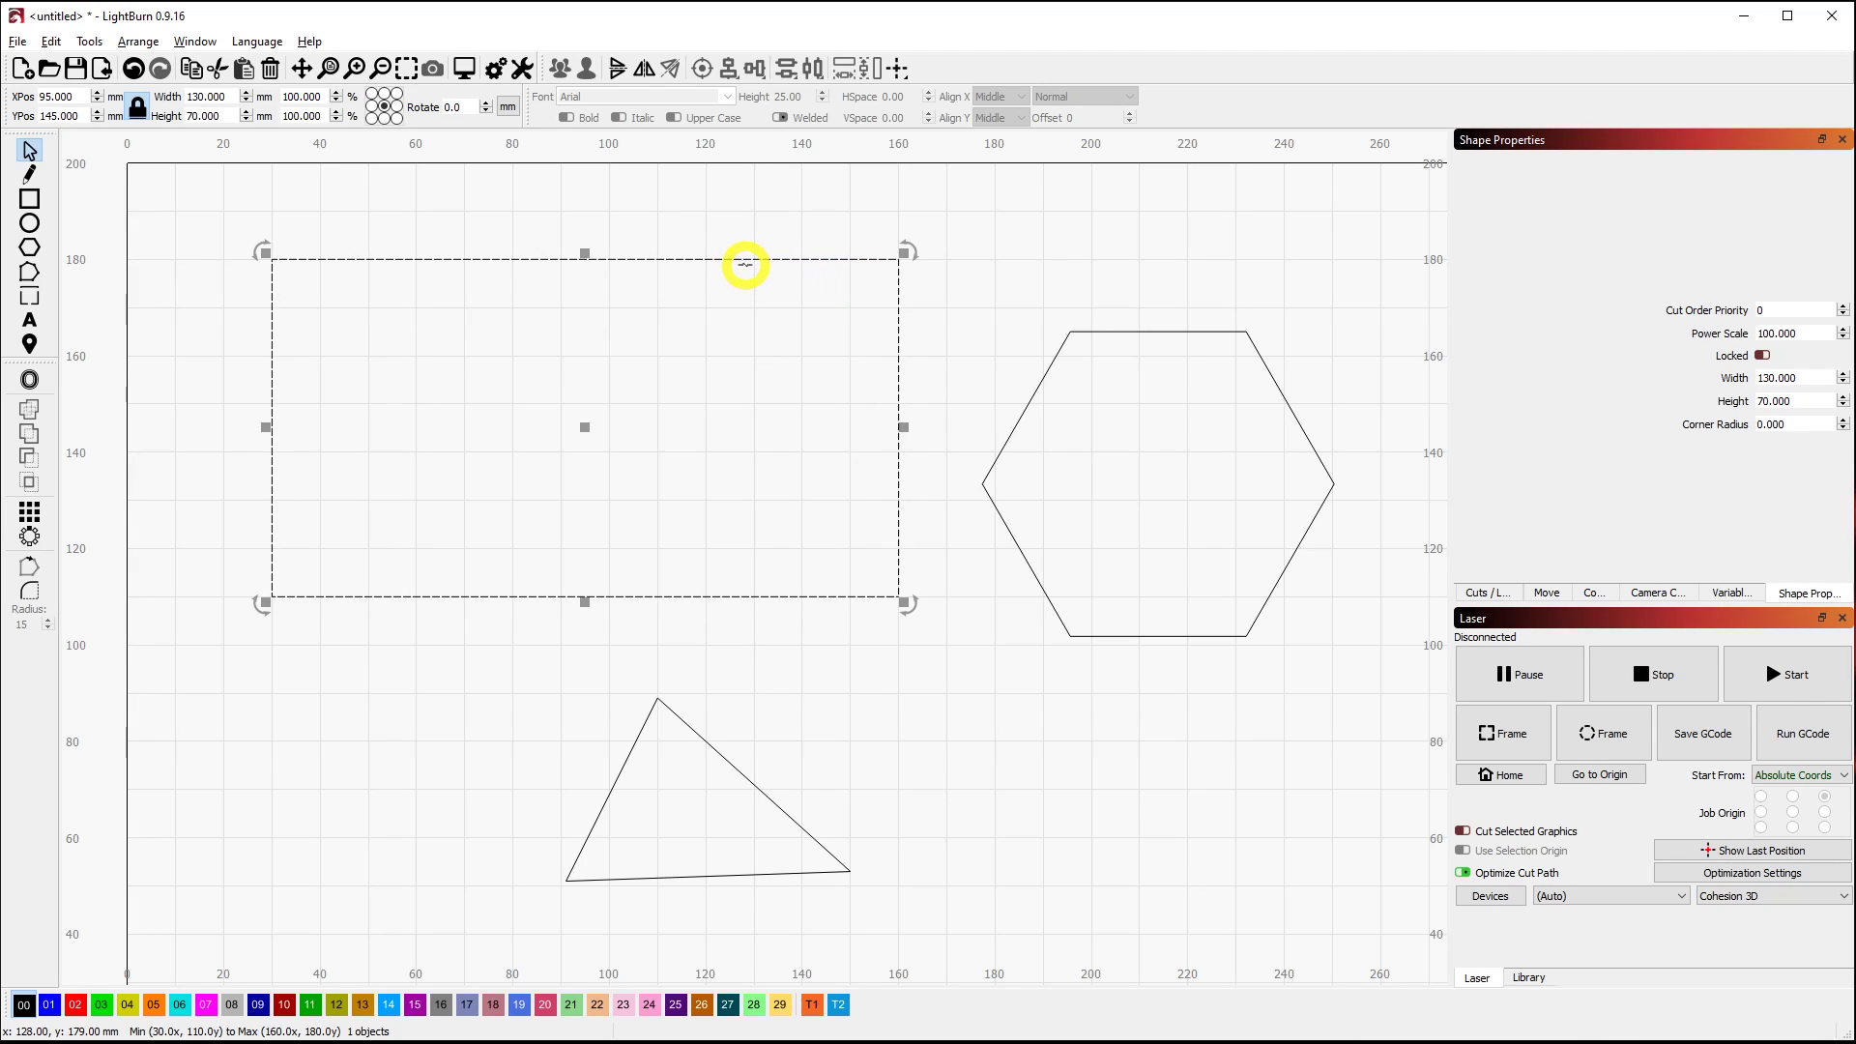
click(196, 216)
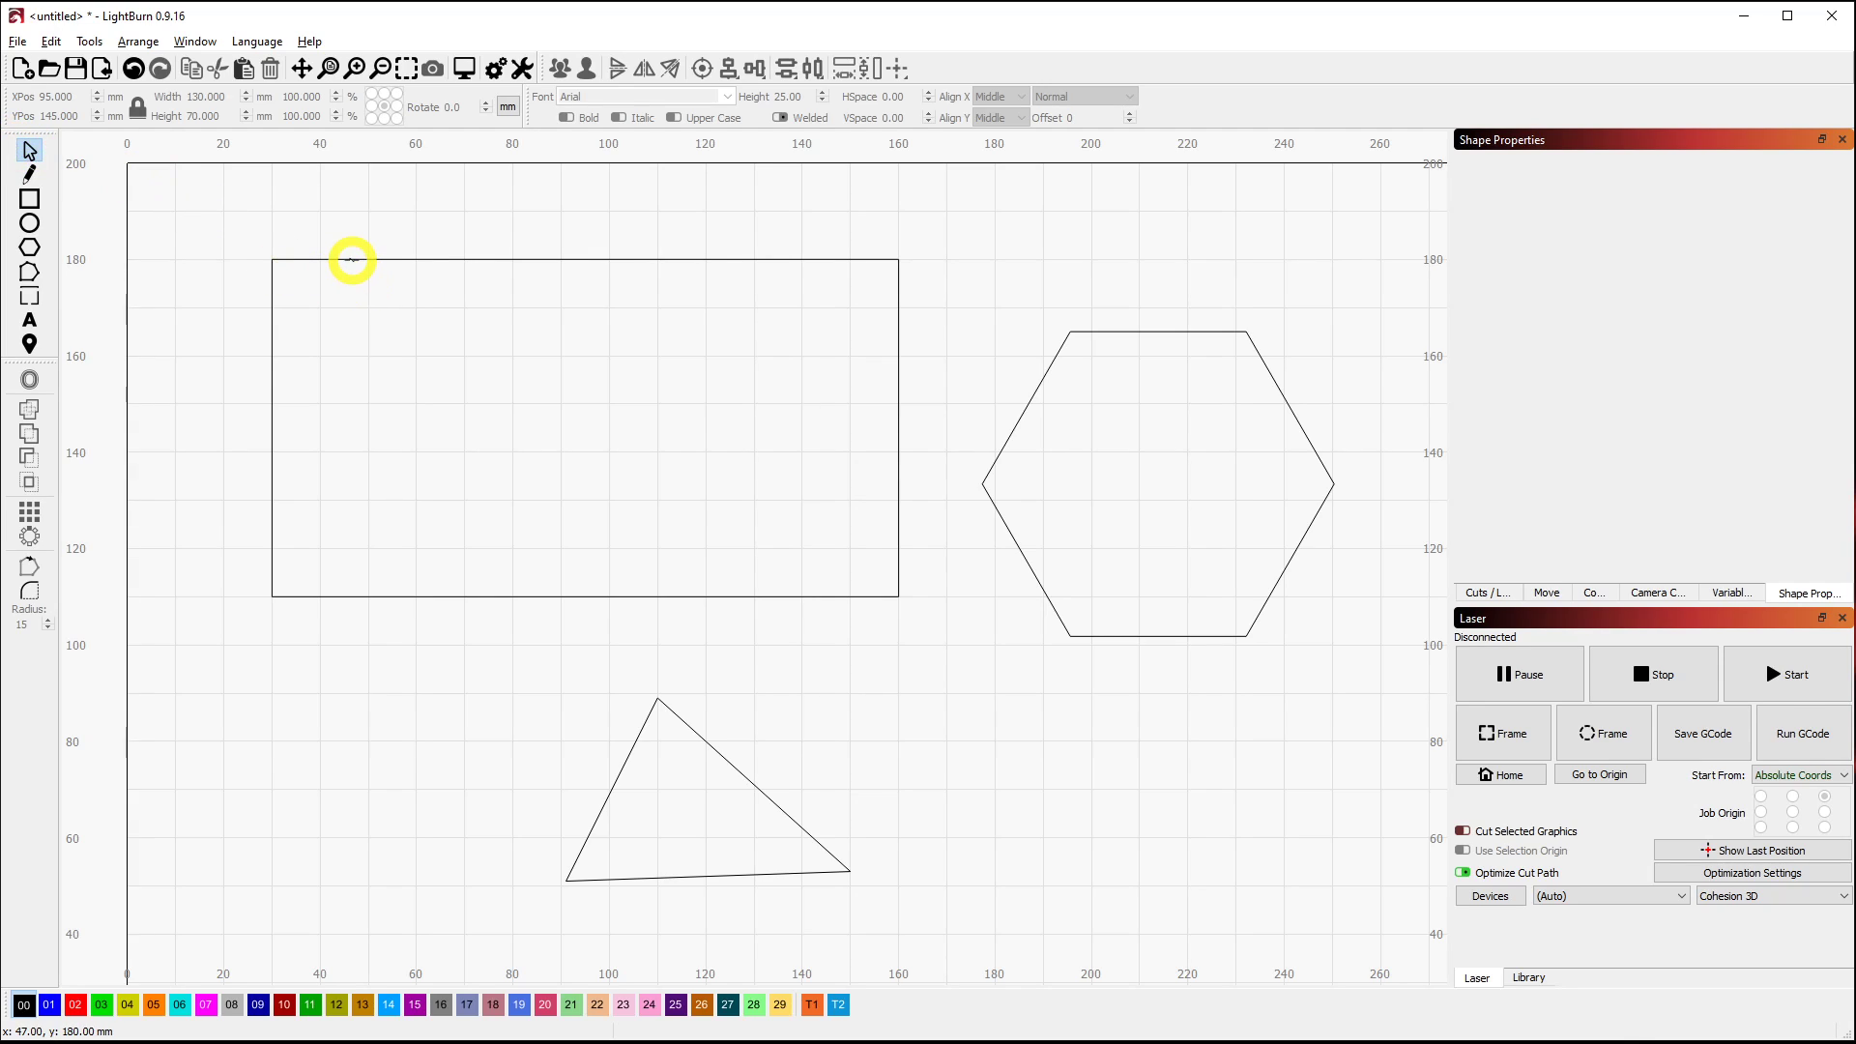
Select the rectangle and activate the corner fillet tool with Radius left at 15.
click(352, 260)
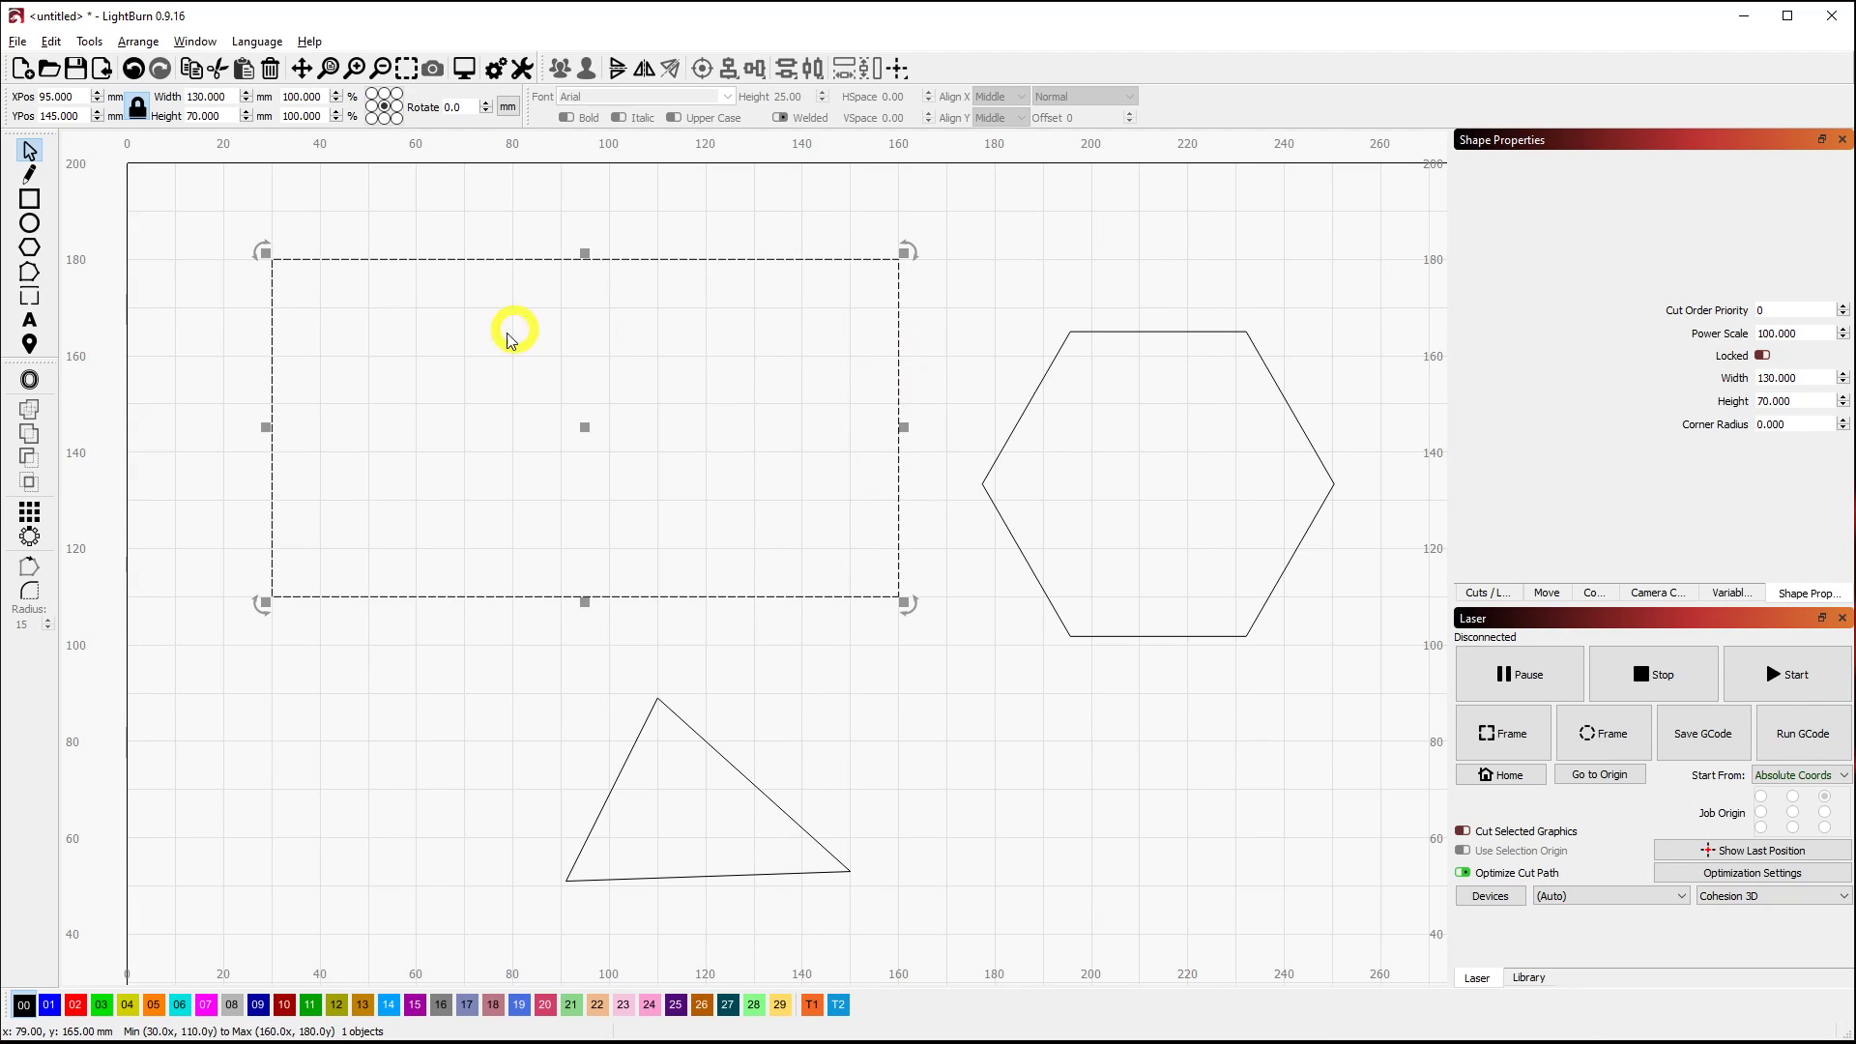
click(43, 590)
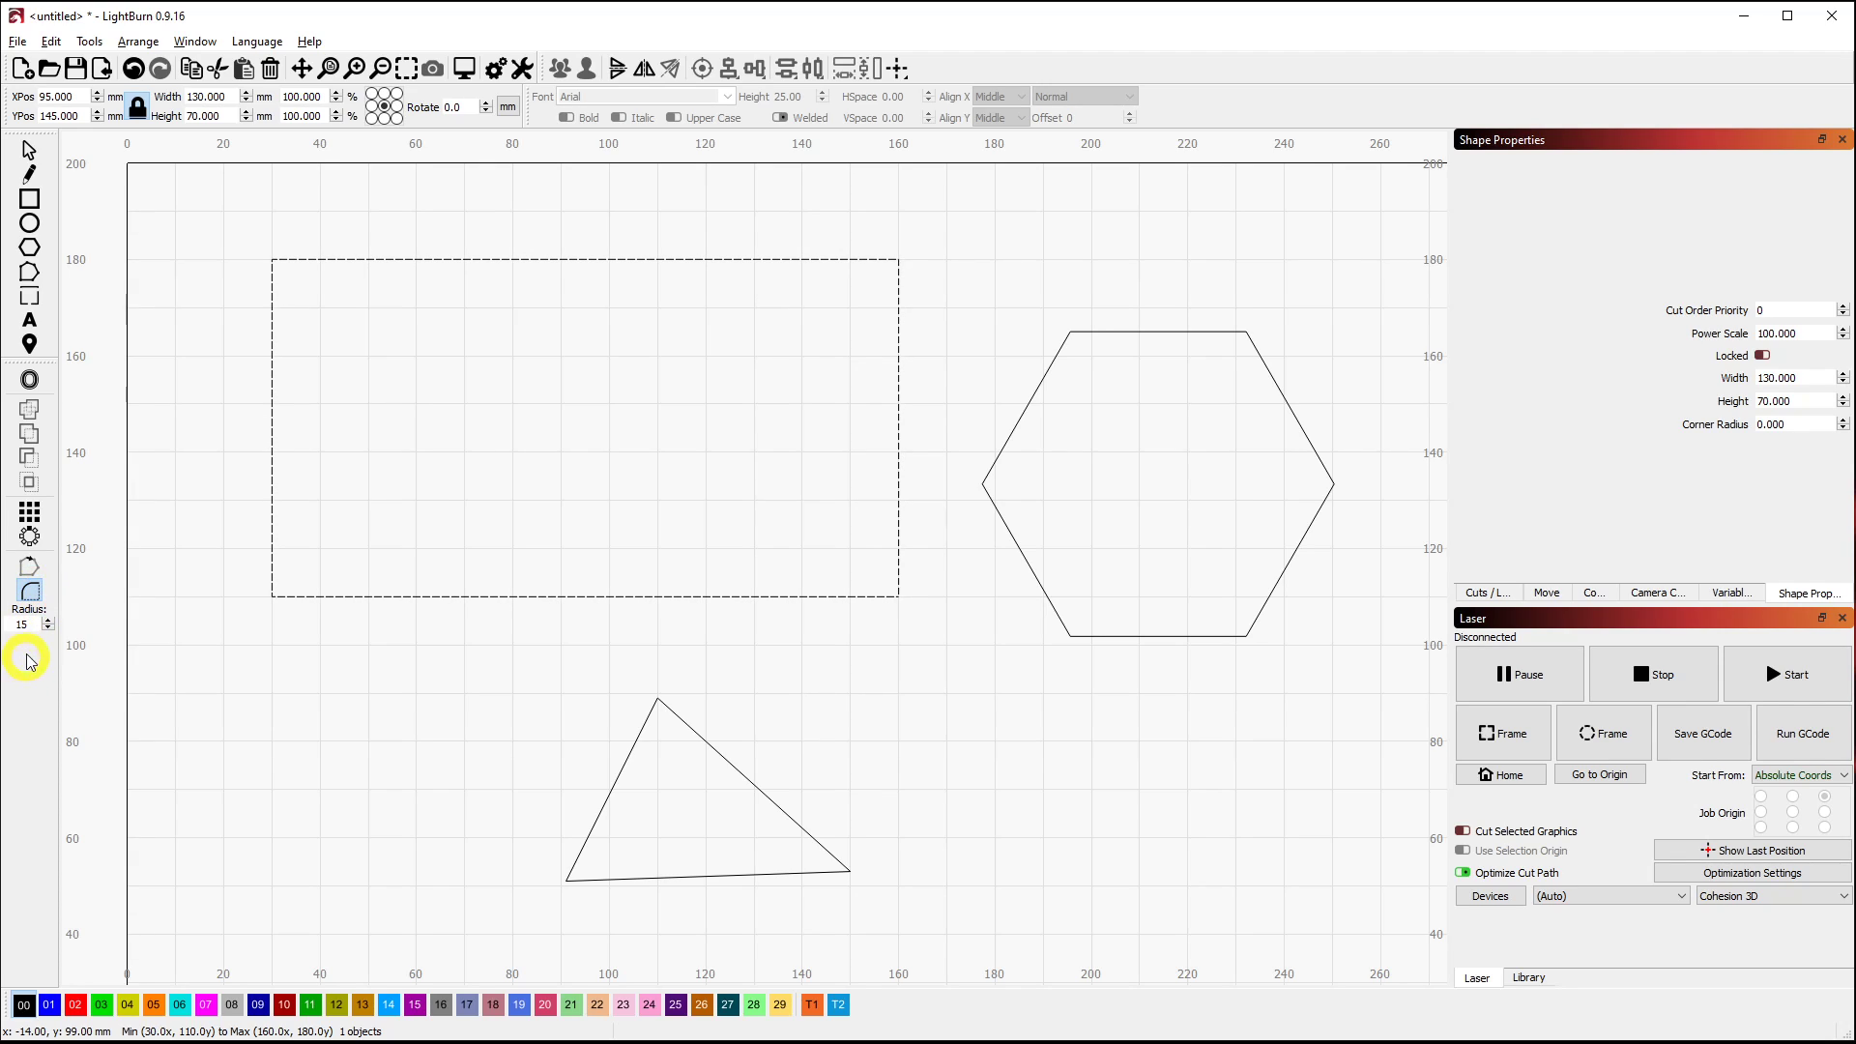
click(30, 592)
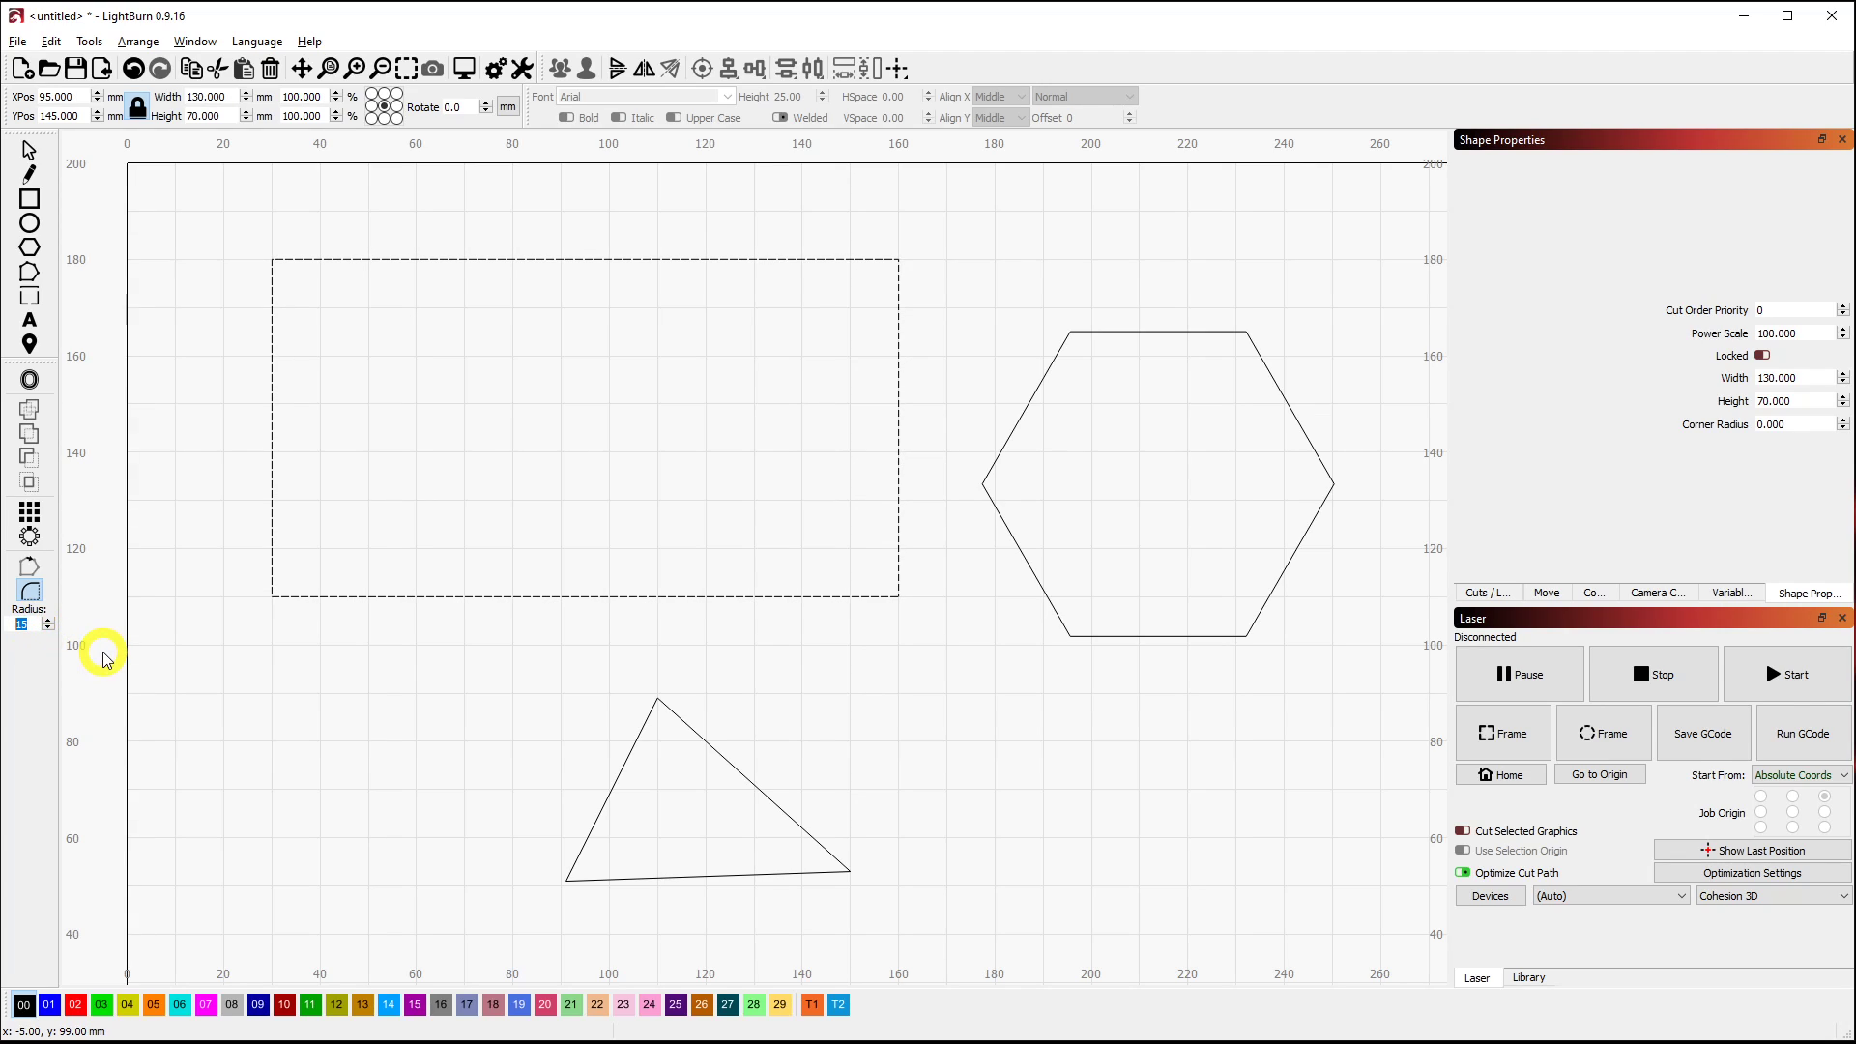
click(32, 680)
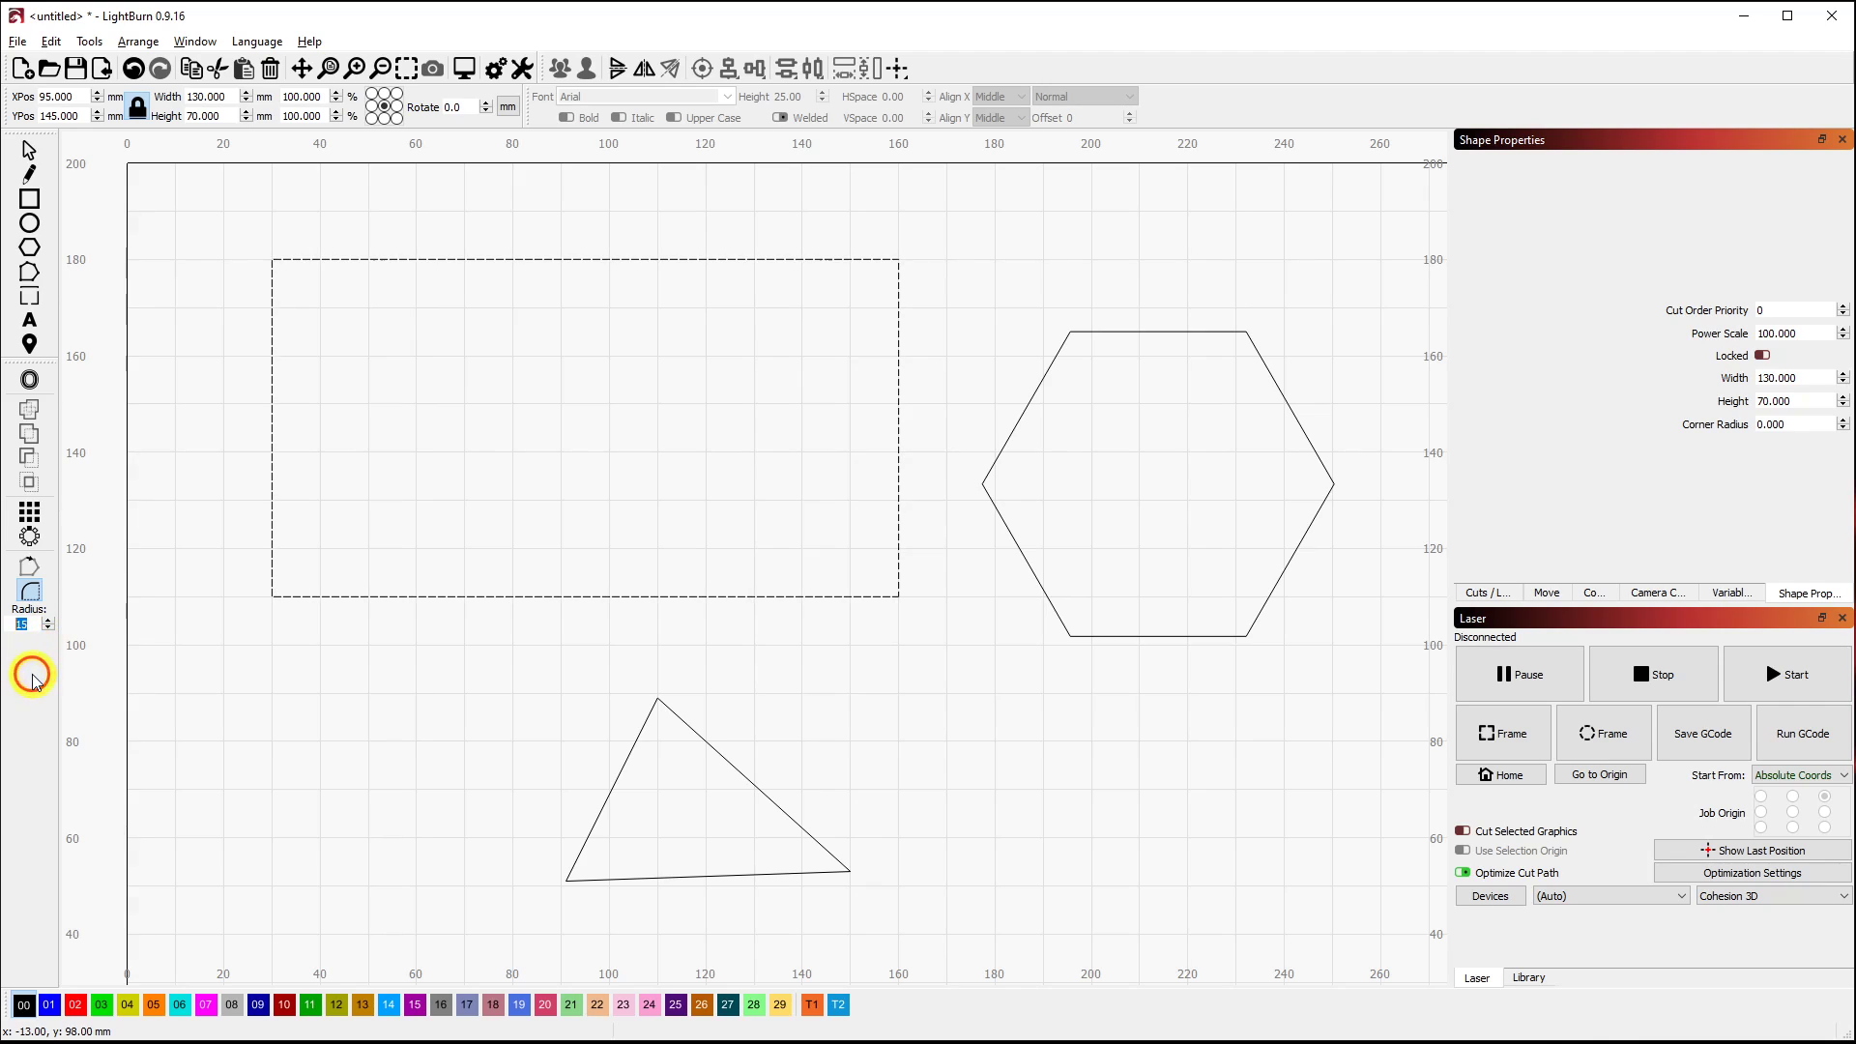
Fillet the rectangle's top-left corner at radius 15, then reselect the shape with Select.
click(272, 259)
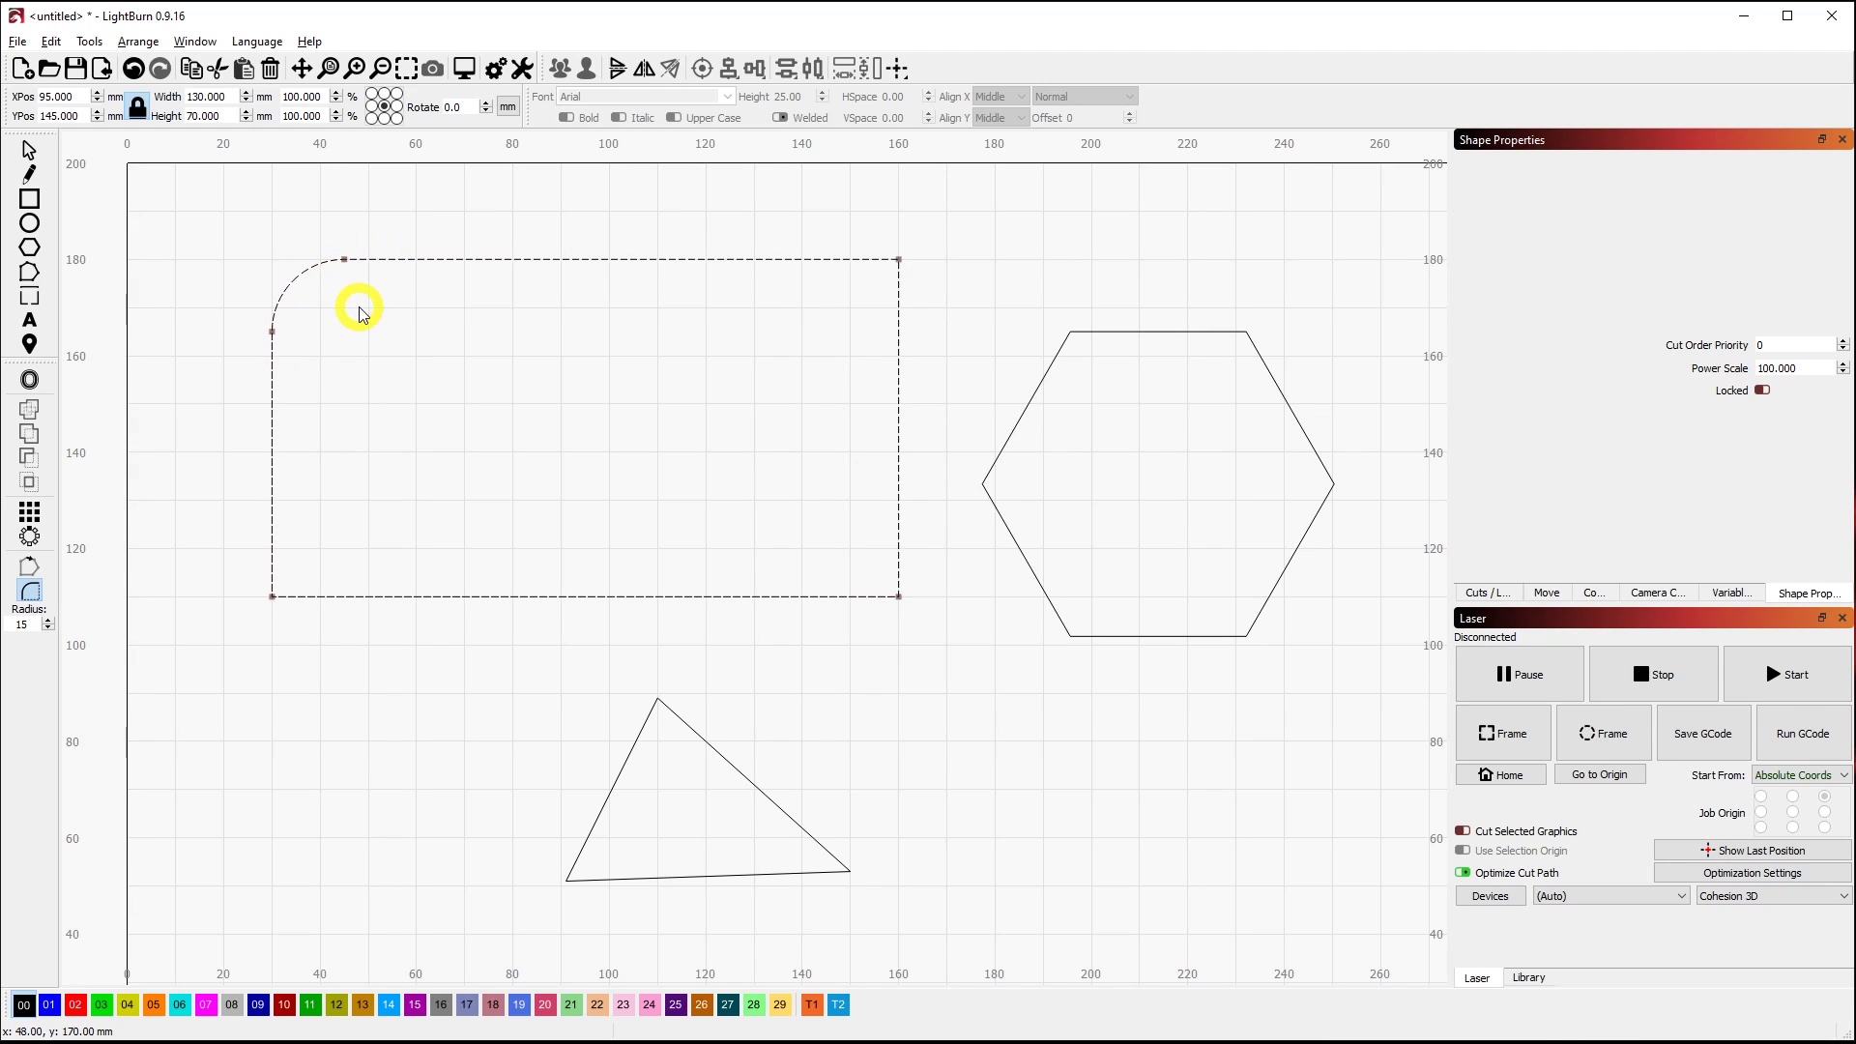
click(29, 150)
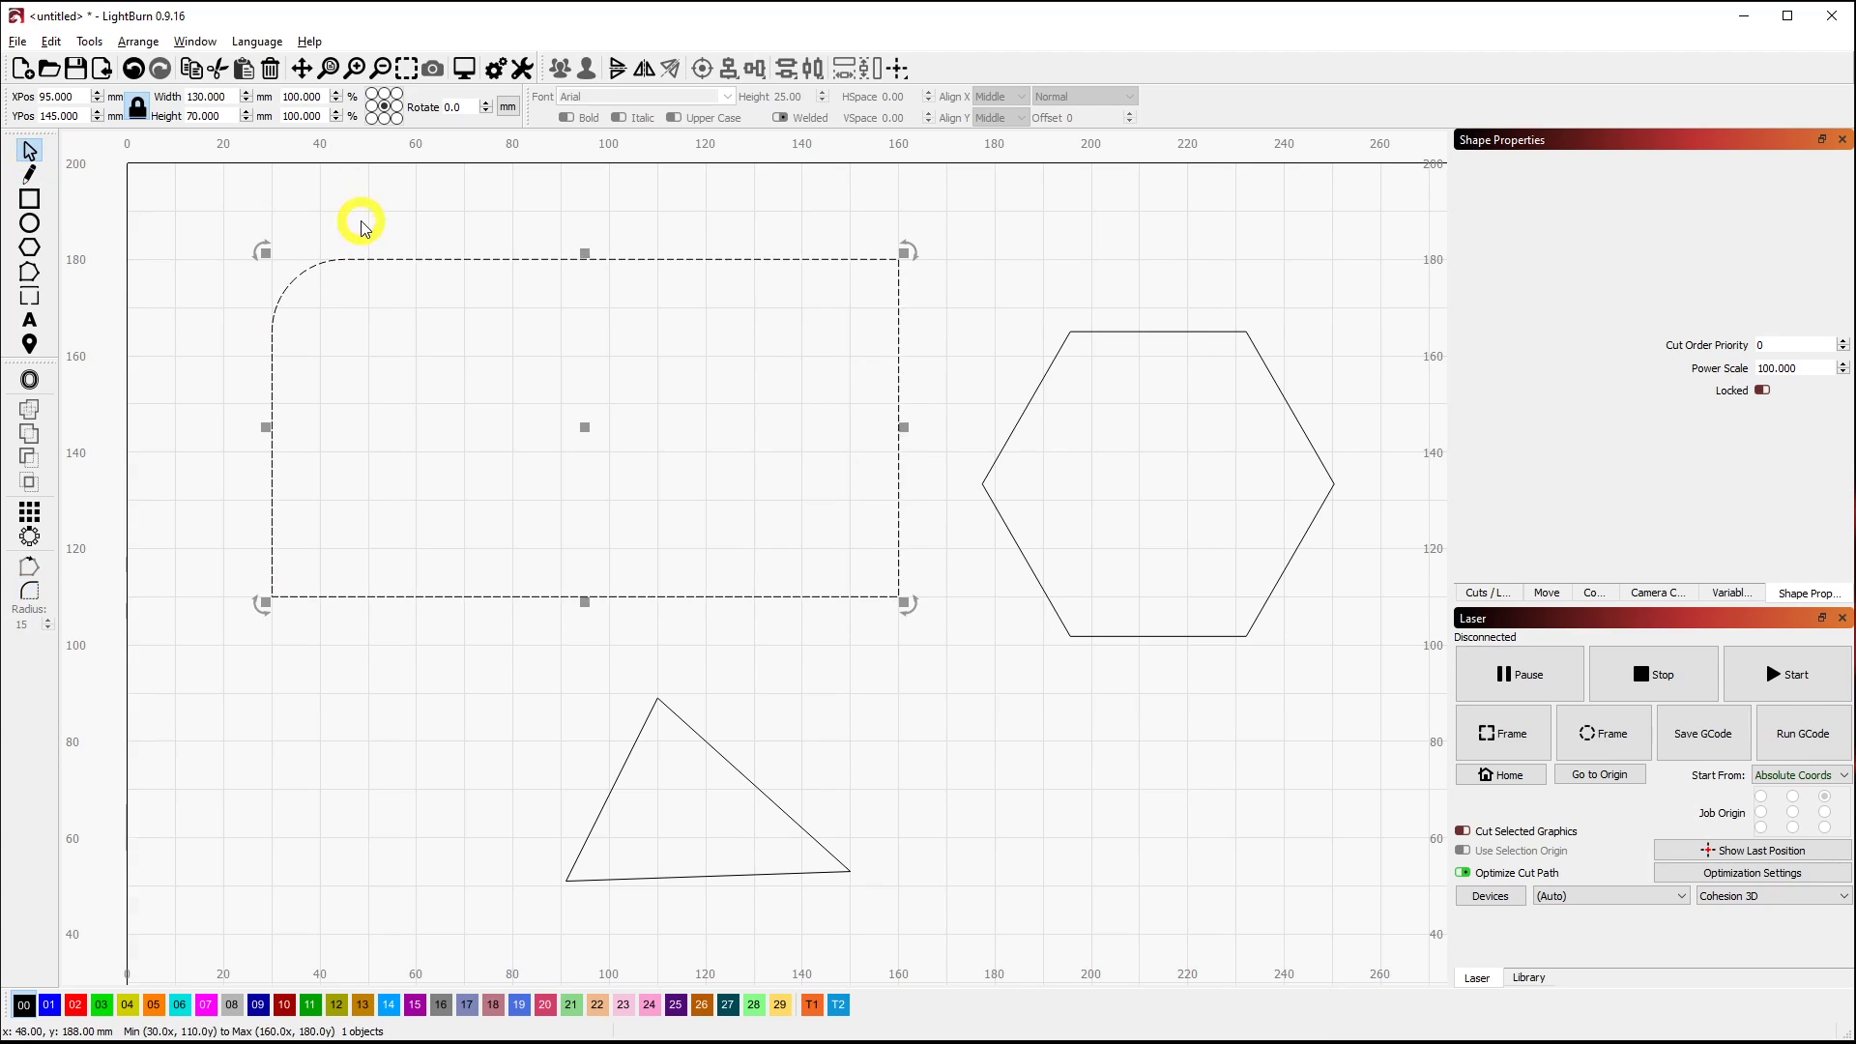
click(375, 257)
click(373, 258)
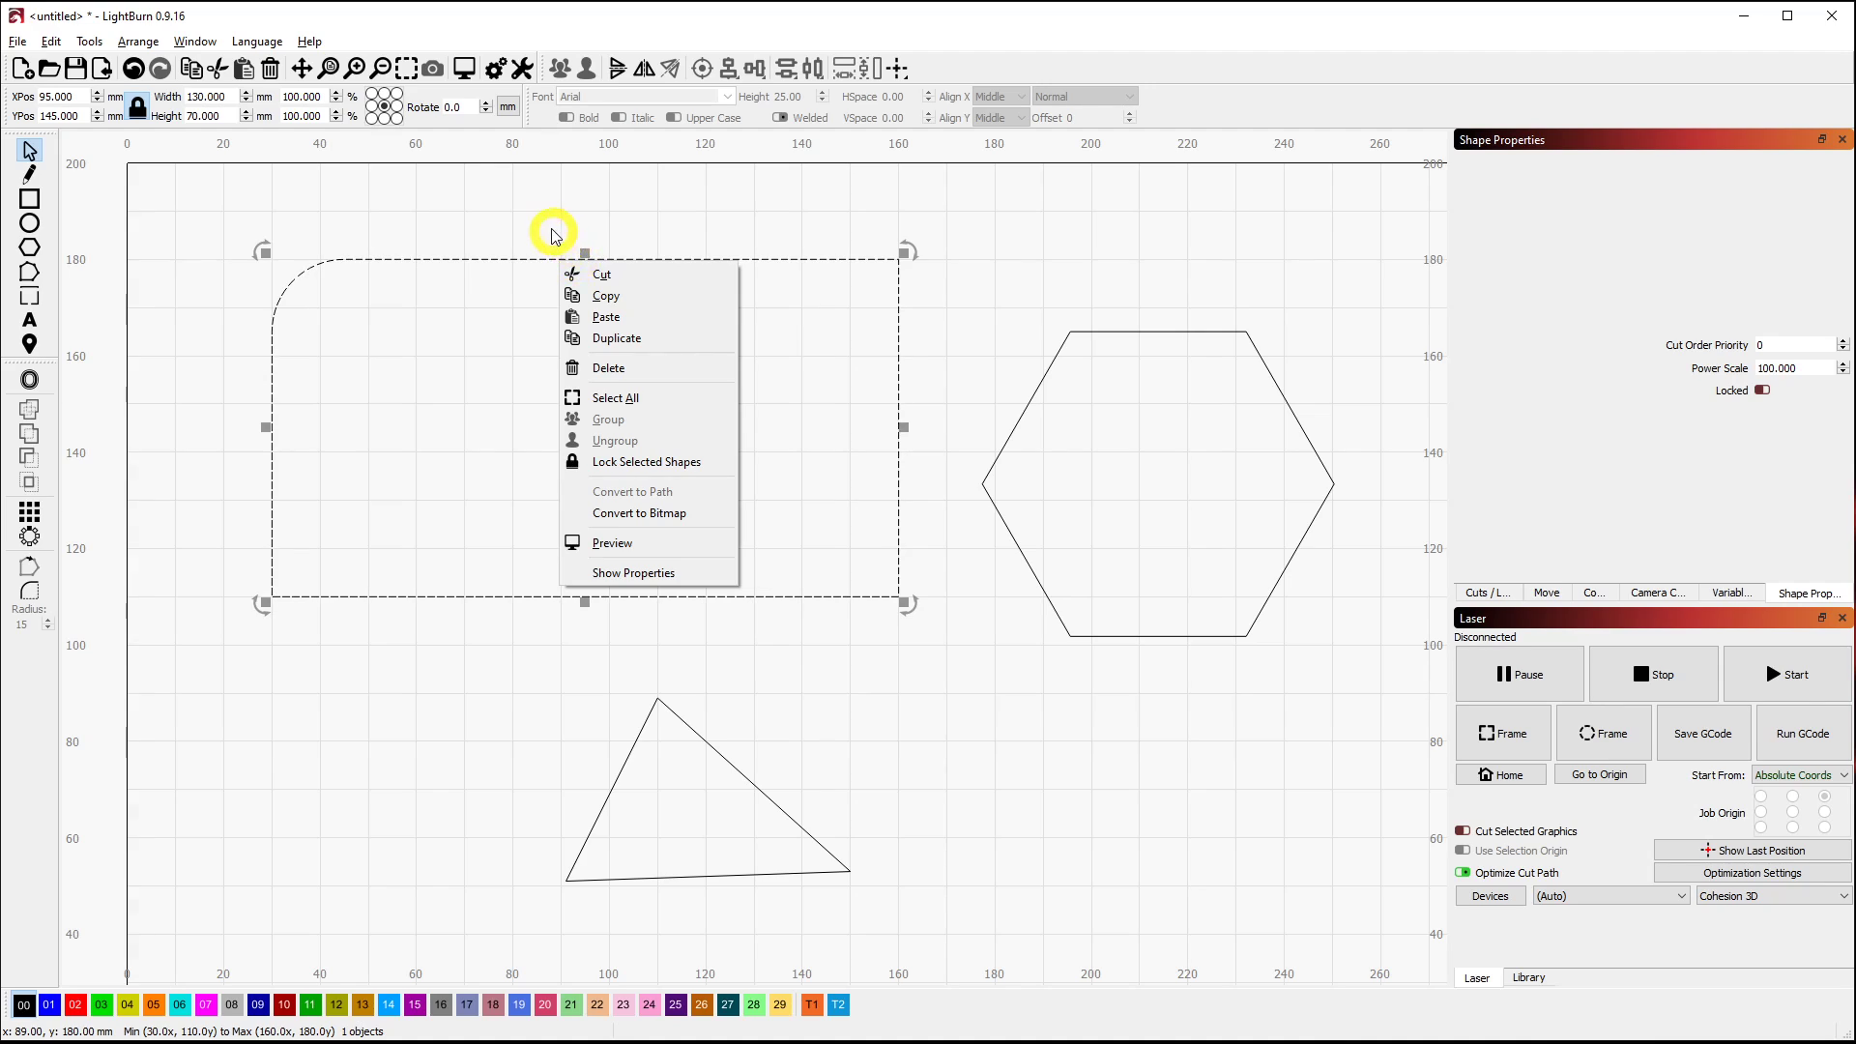
click(397, 244)
click(387, 259)
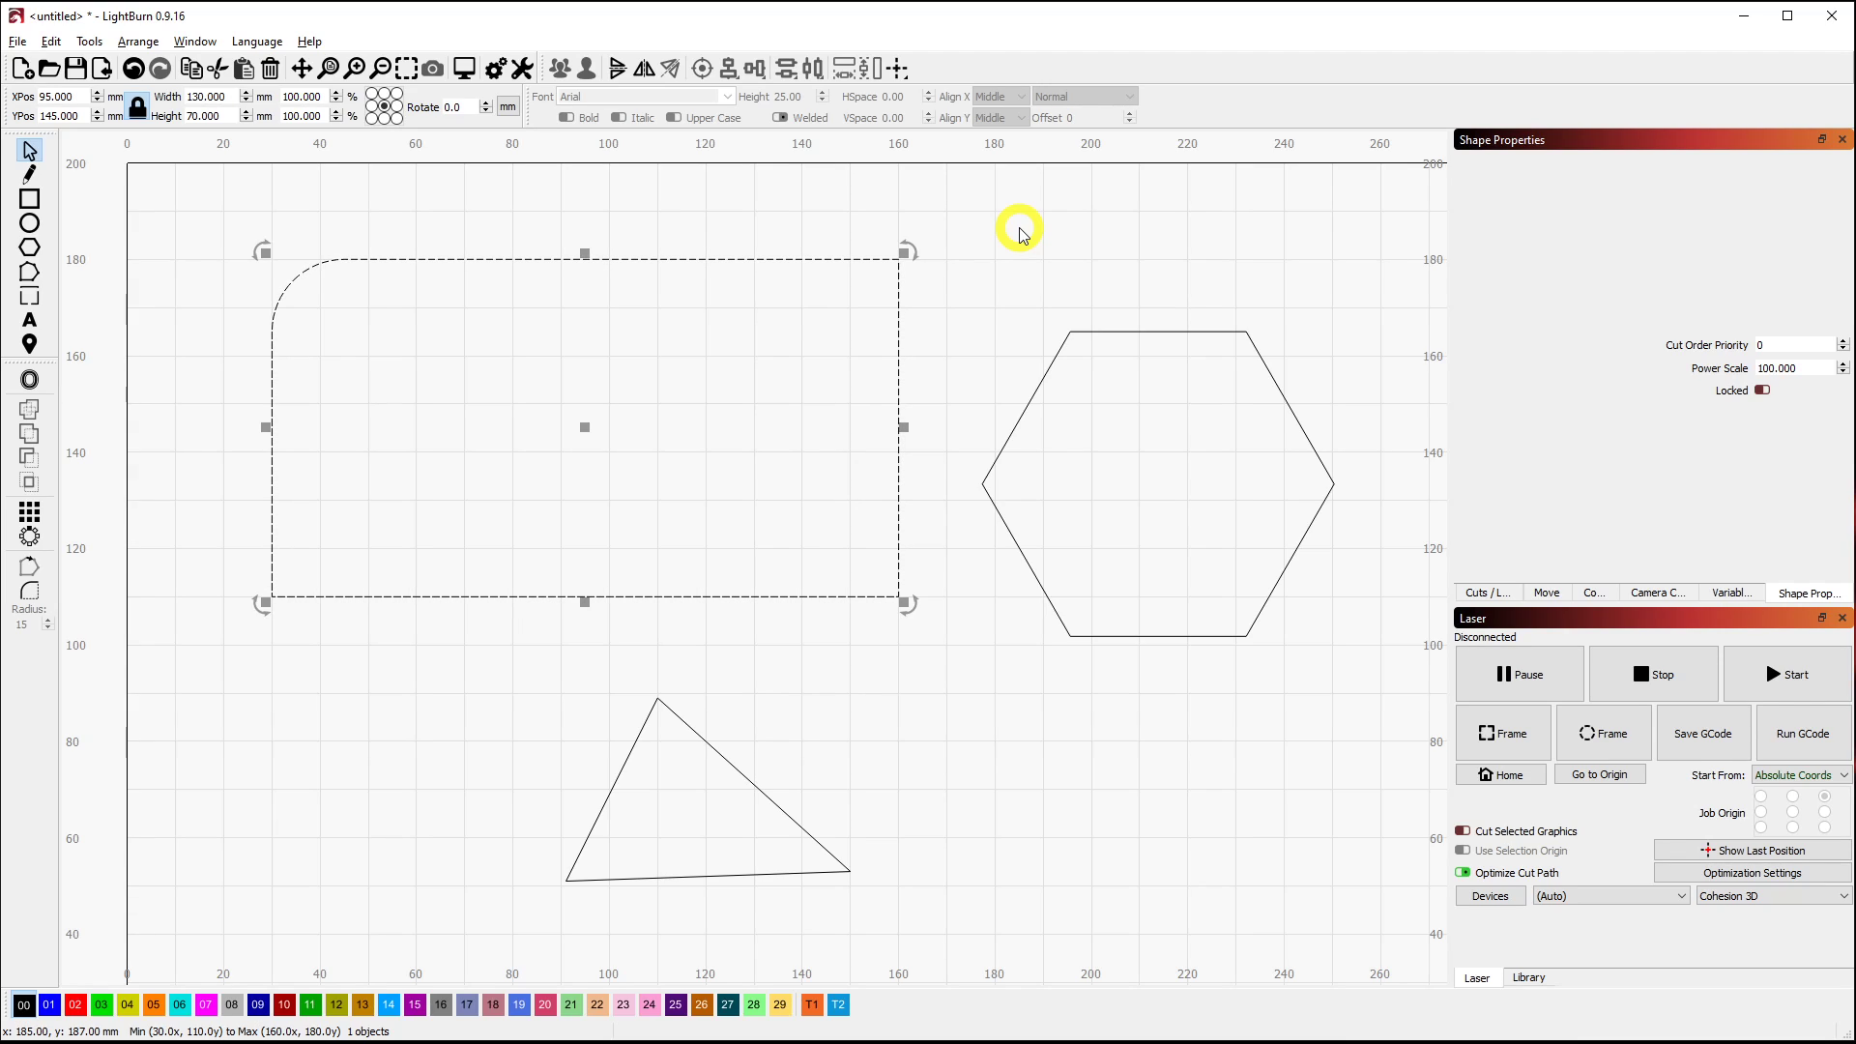
Fillet the rectangle's bottom-right corner at radius 15.
click(1058, 258)
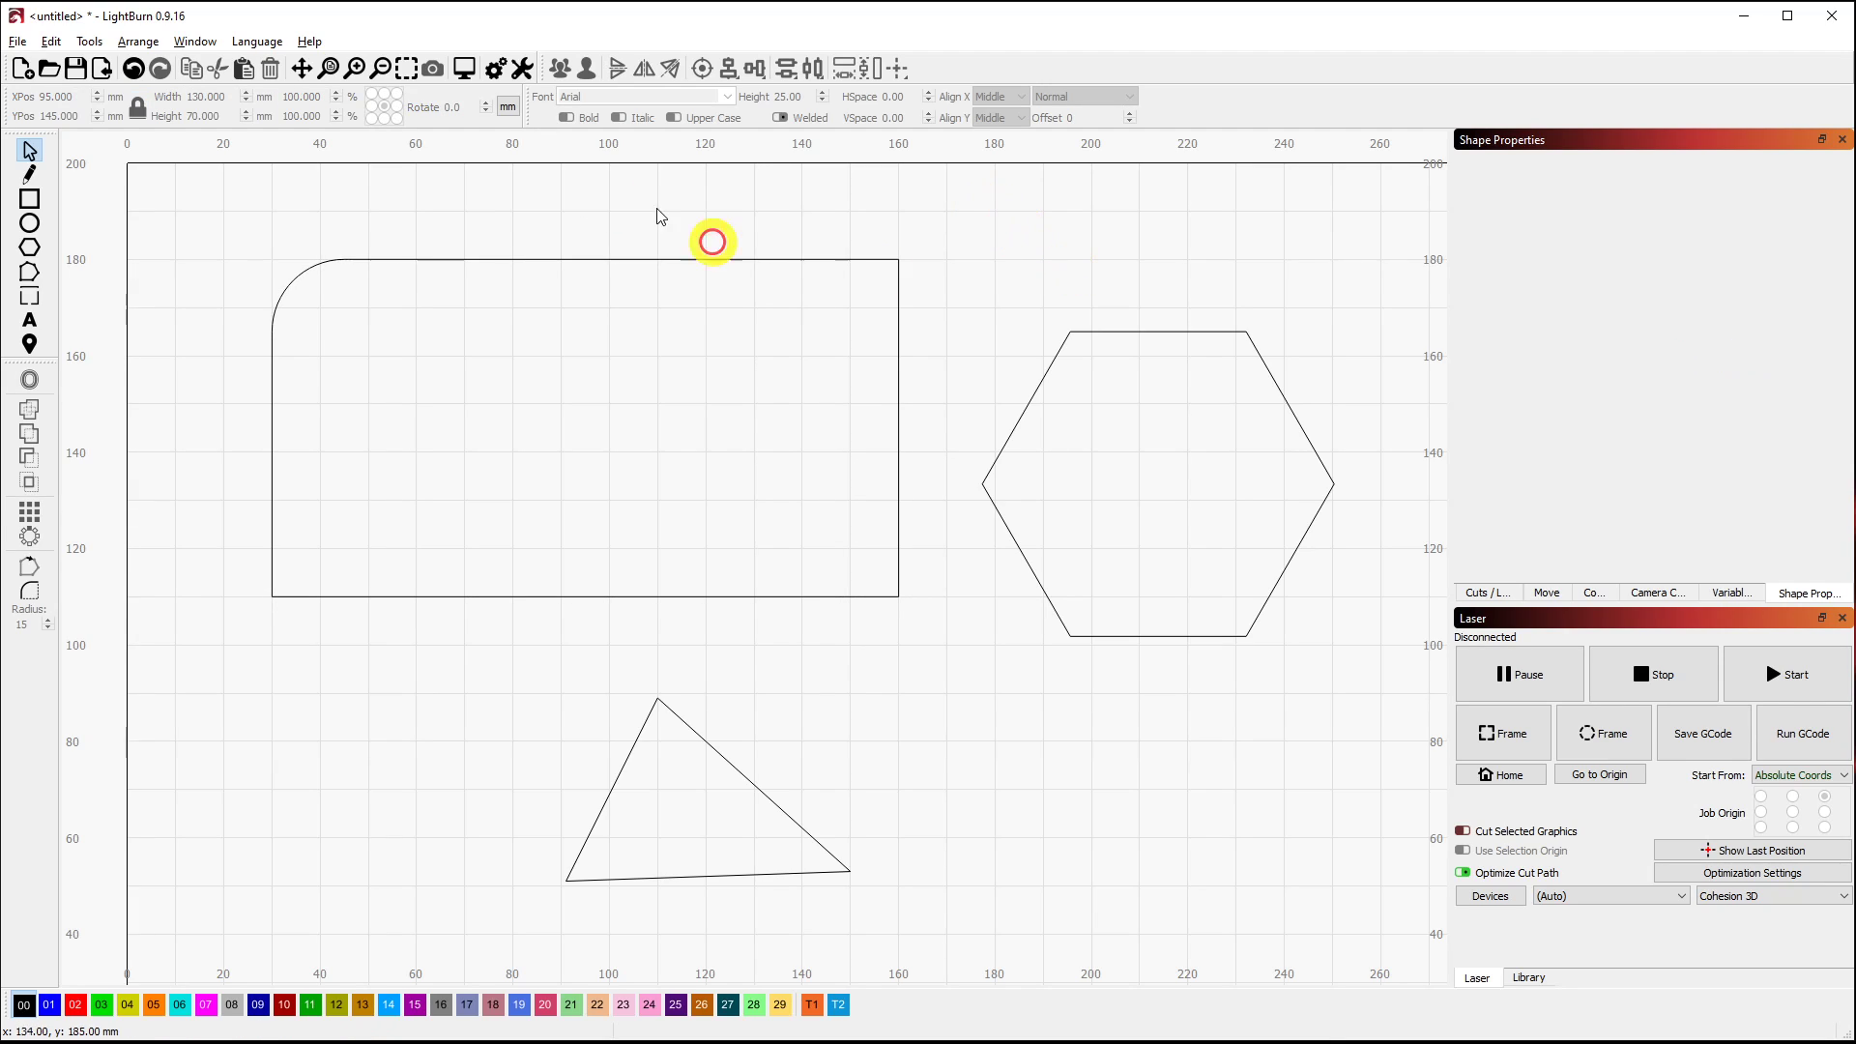
click(29, 591)
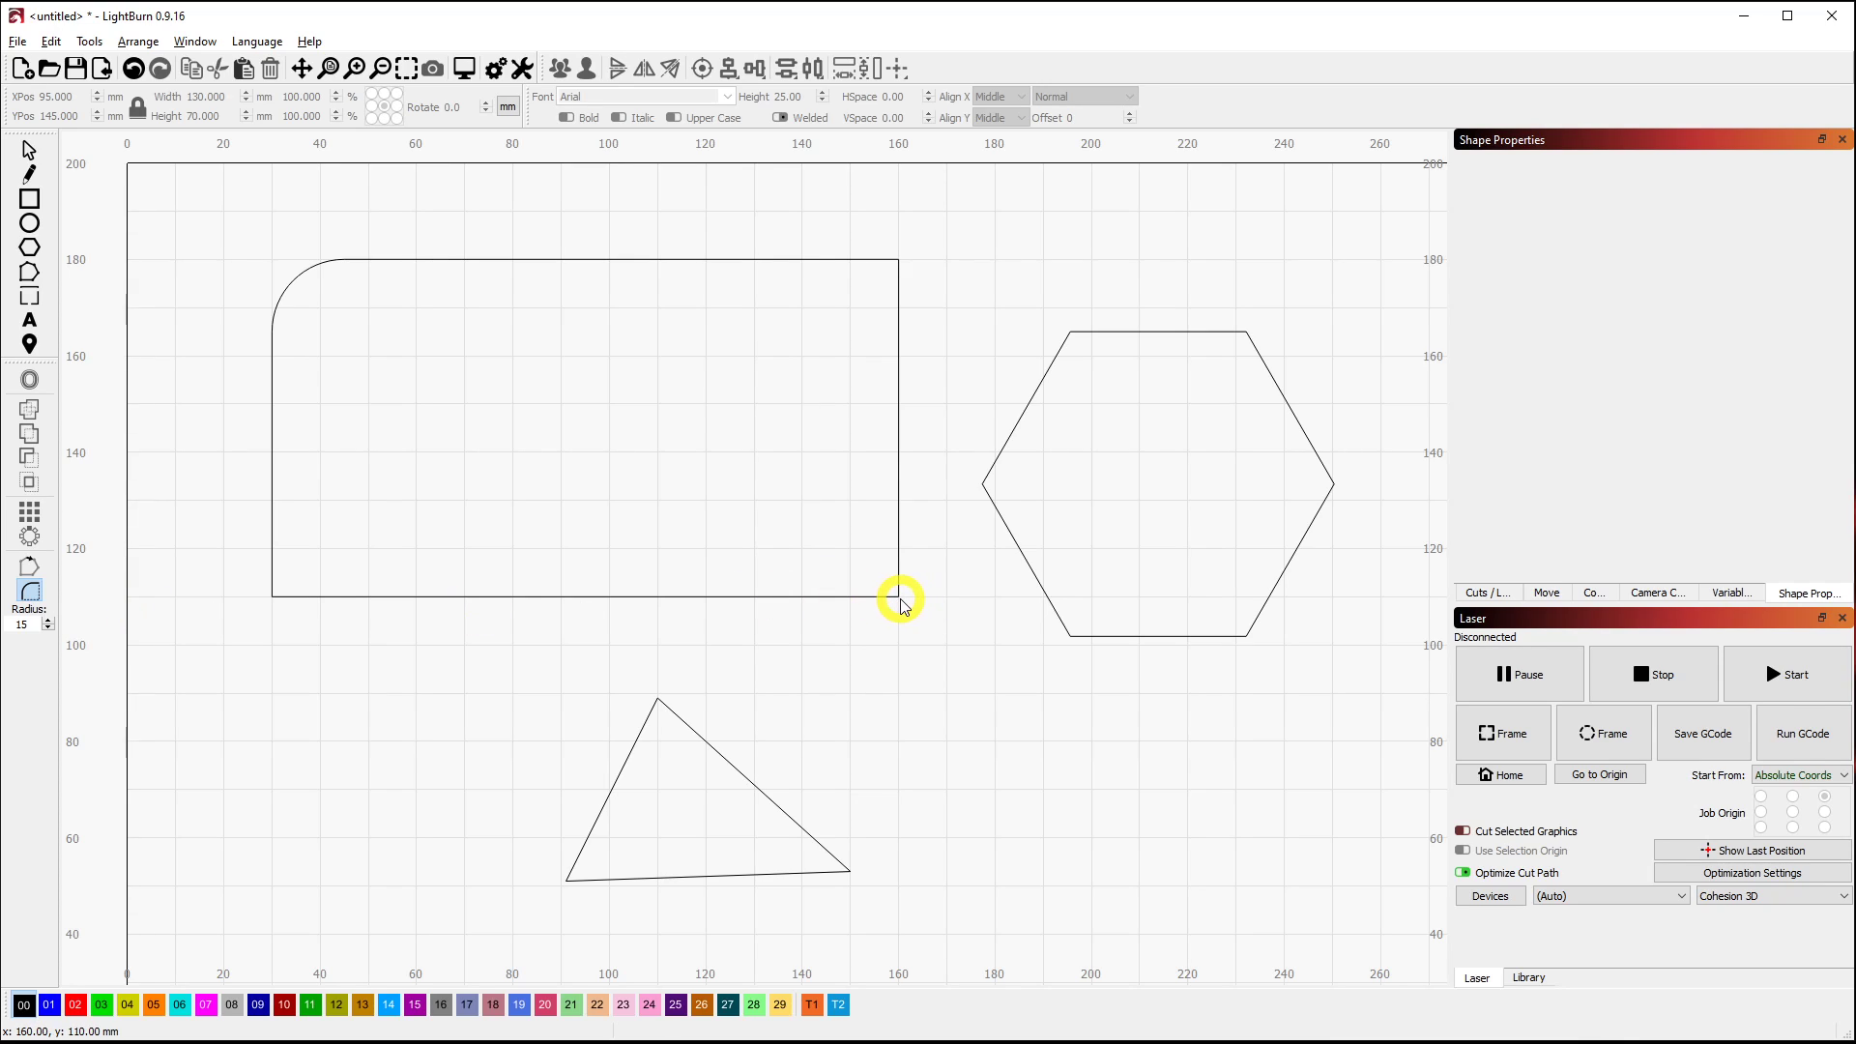
click(794, 598)
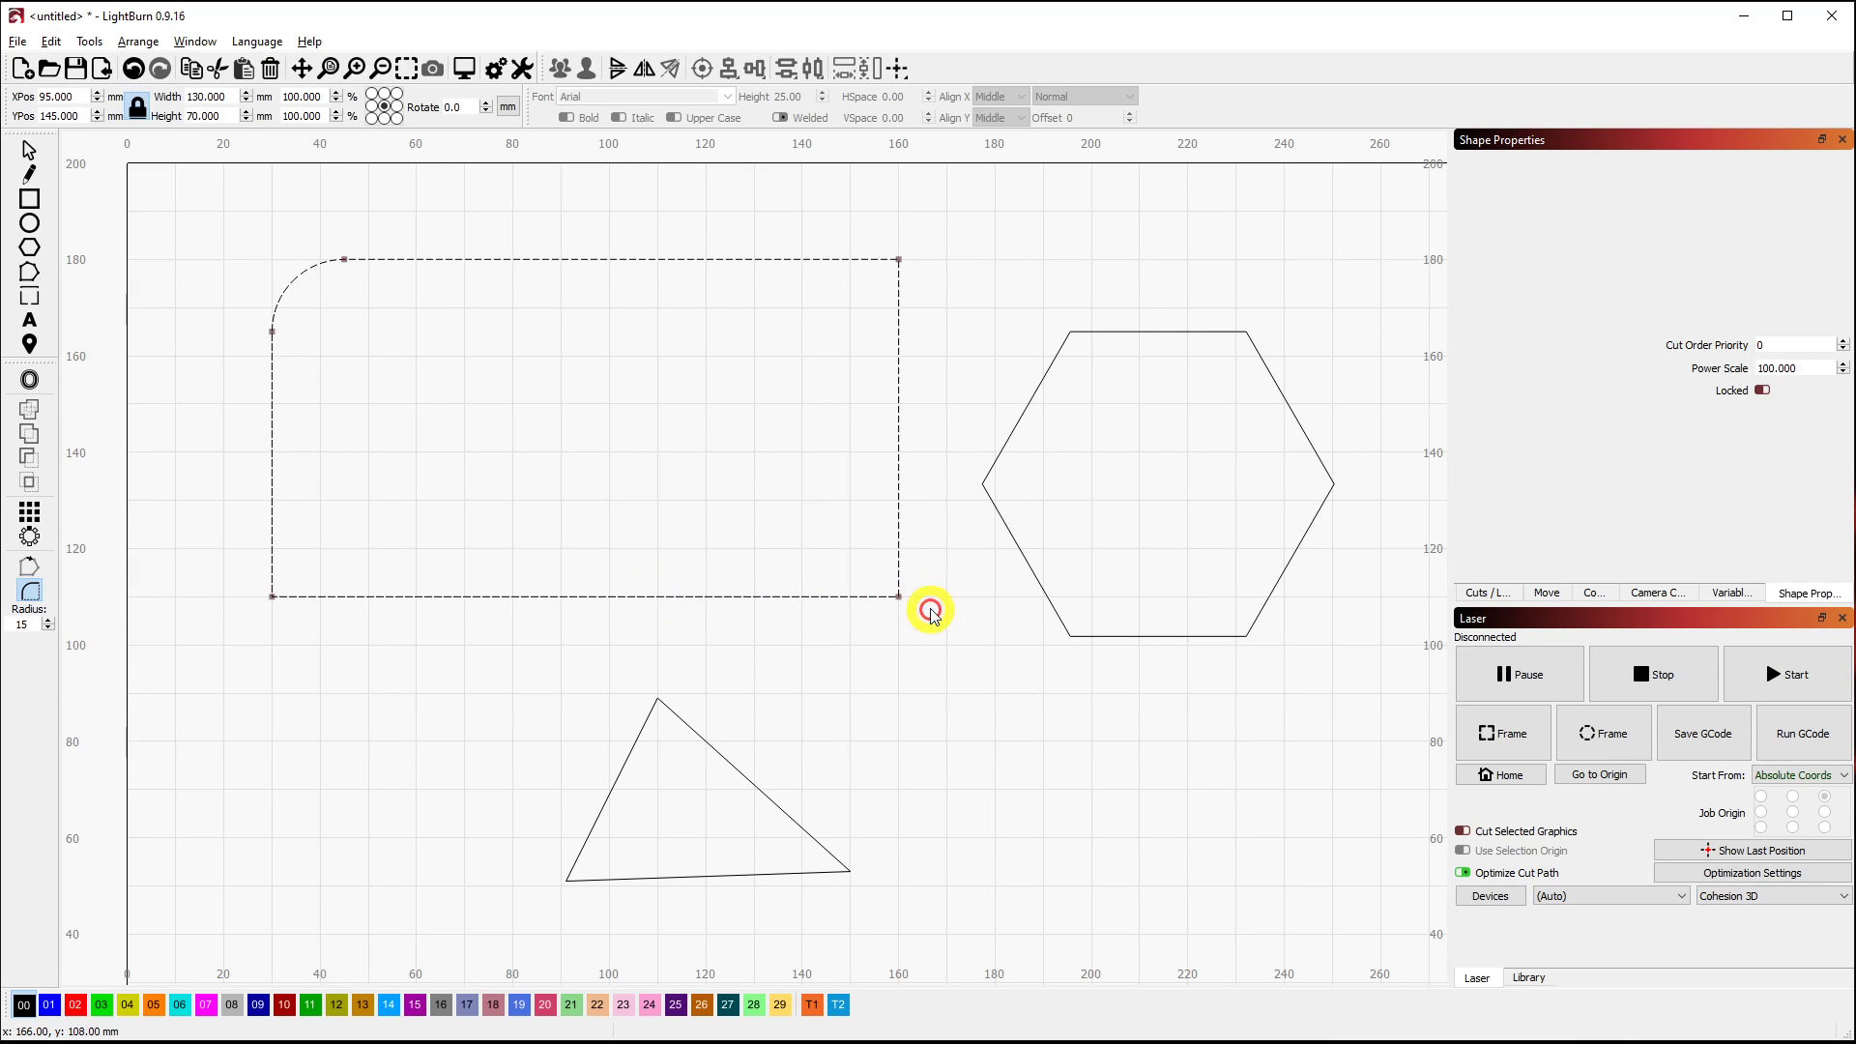
click(899, 598)
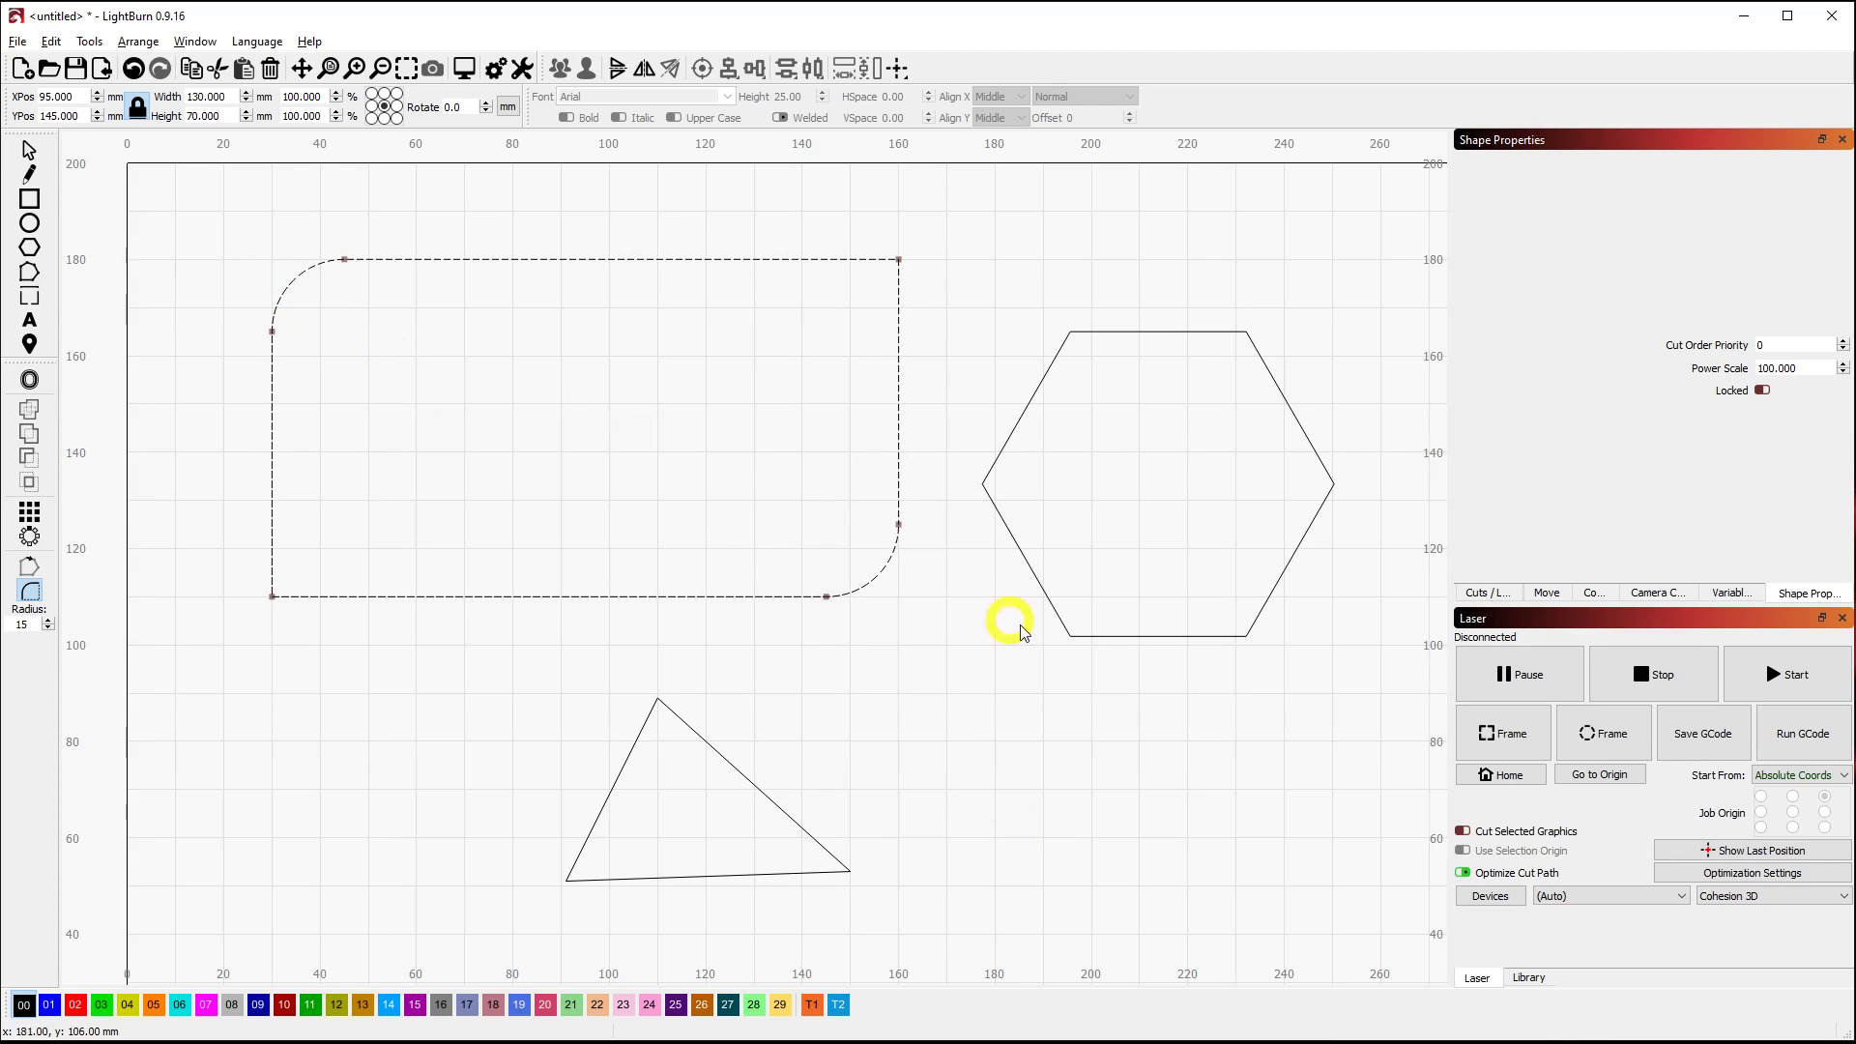
Change the fillet Radius to 40 and round the bottom-left corner.
double_click(21, 625)
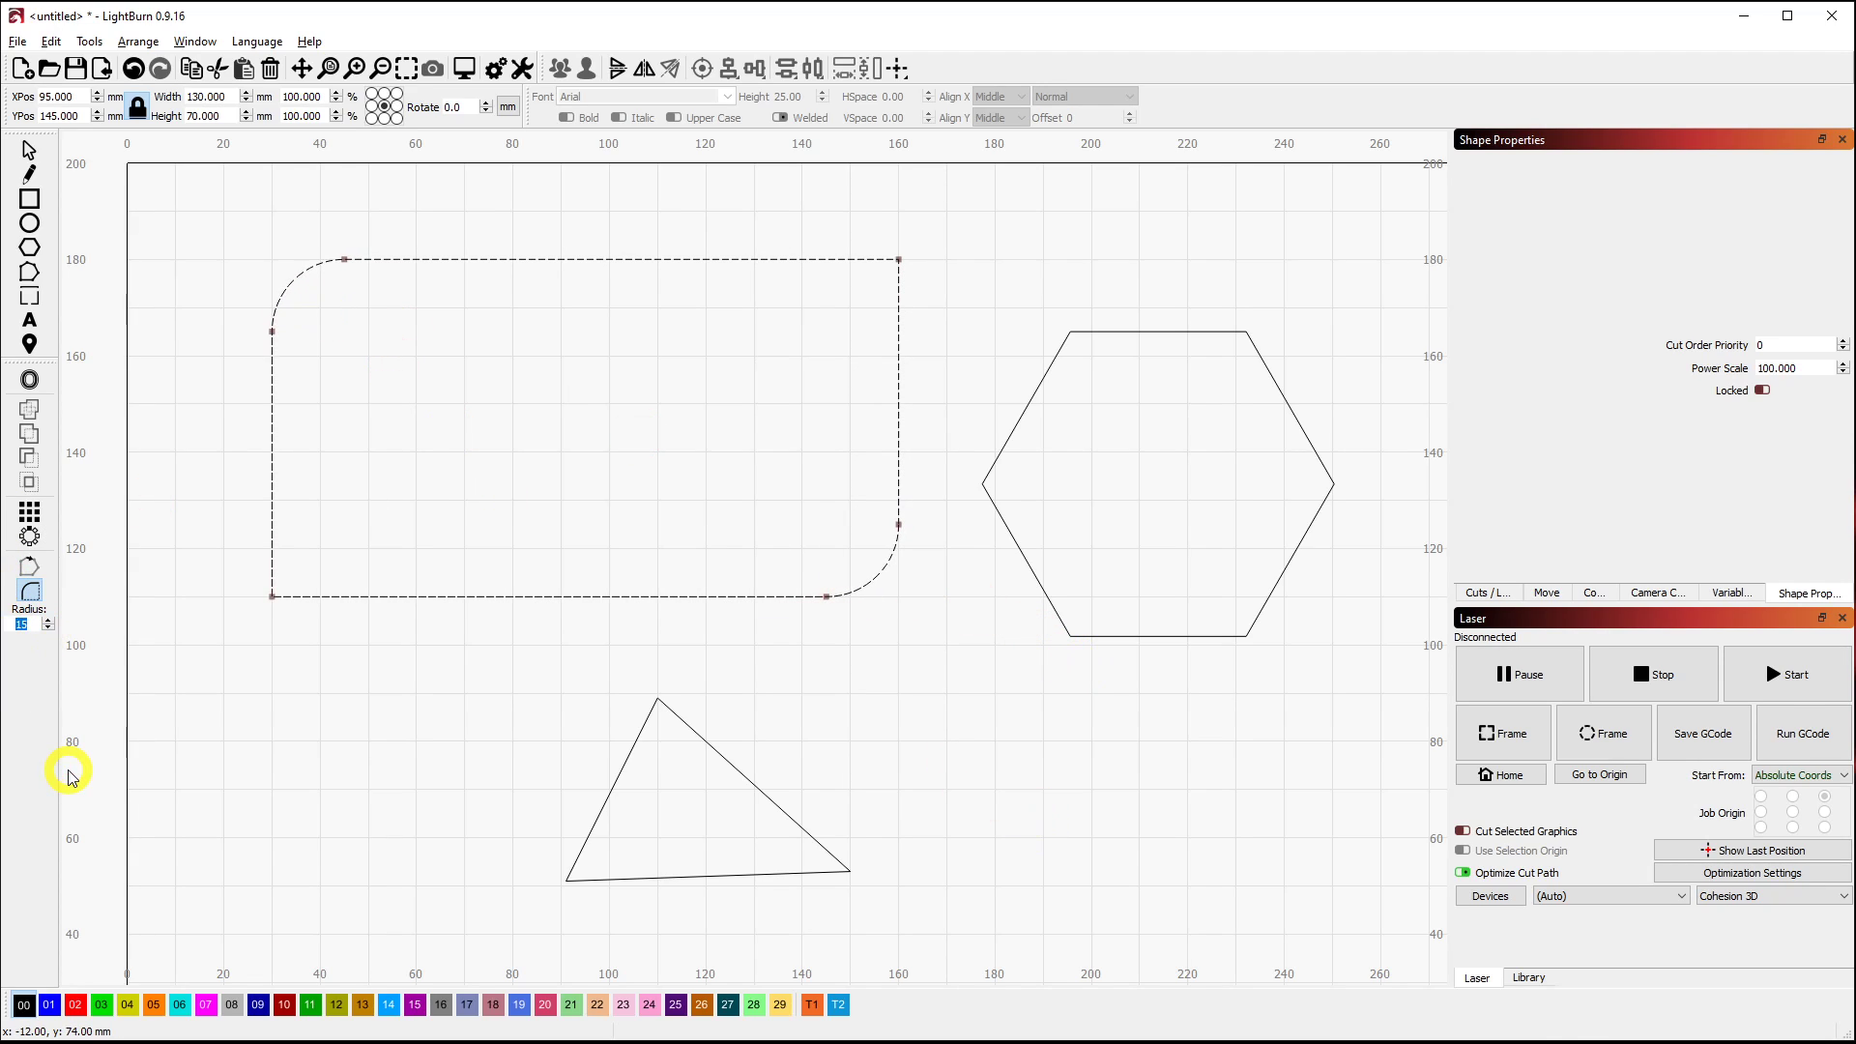
text(40)
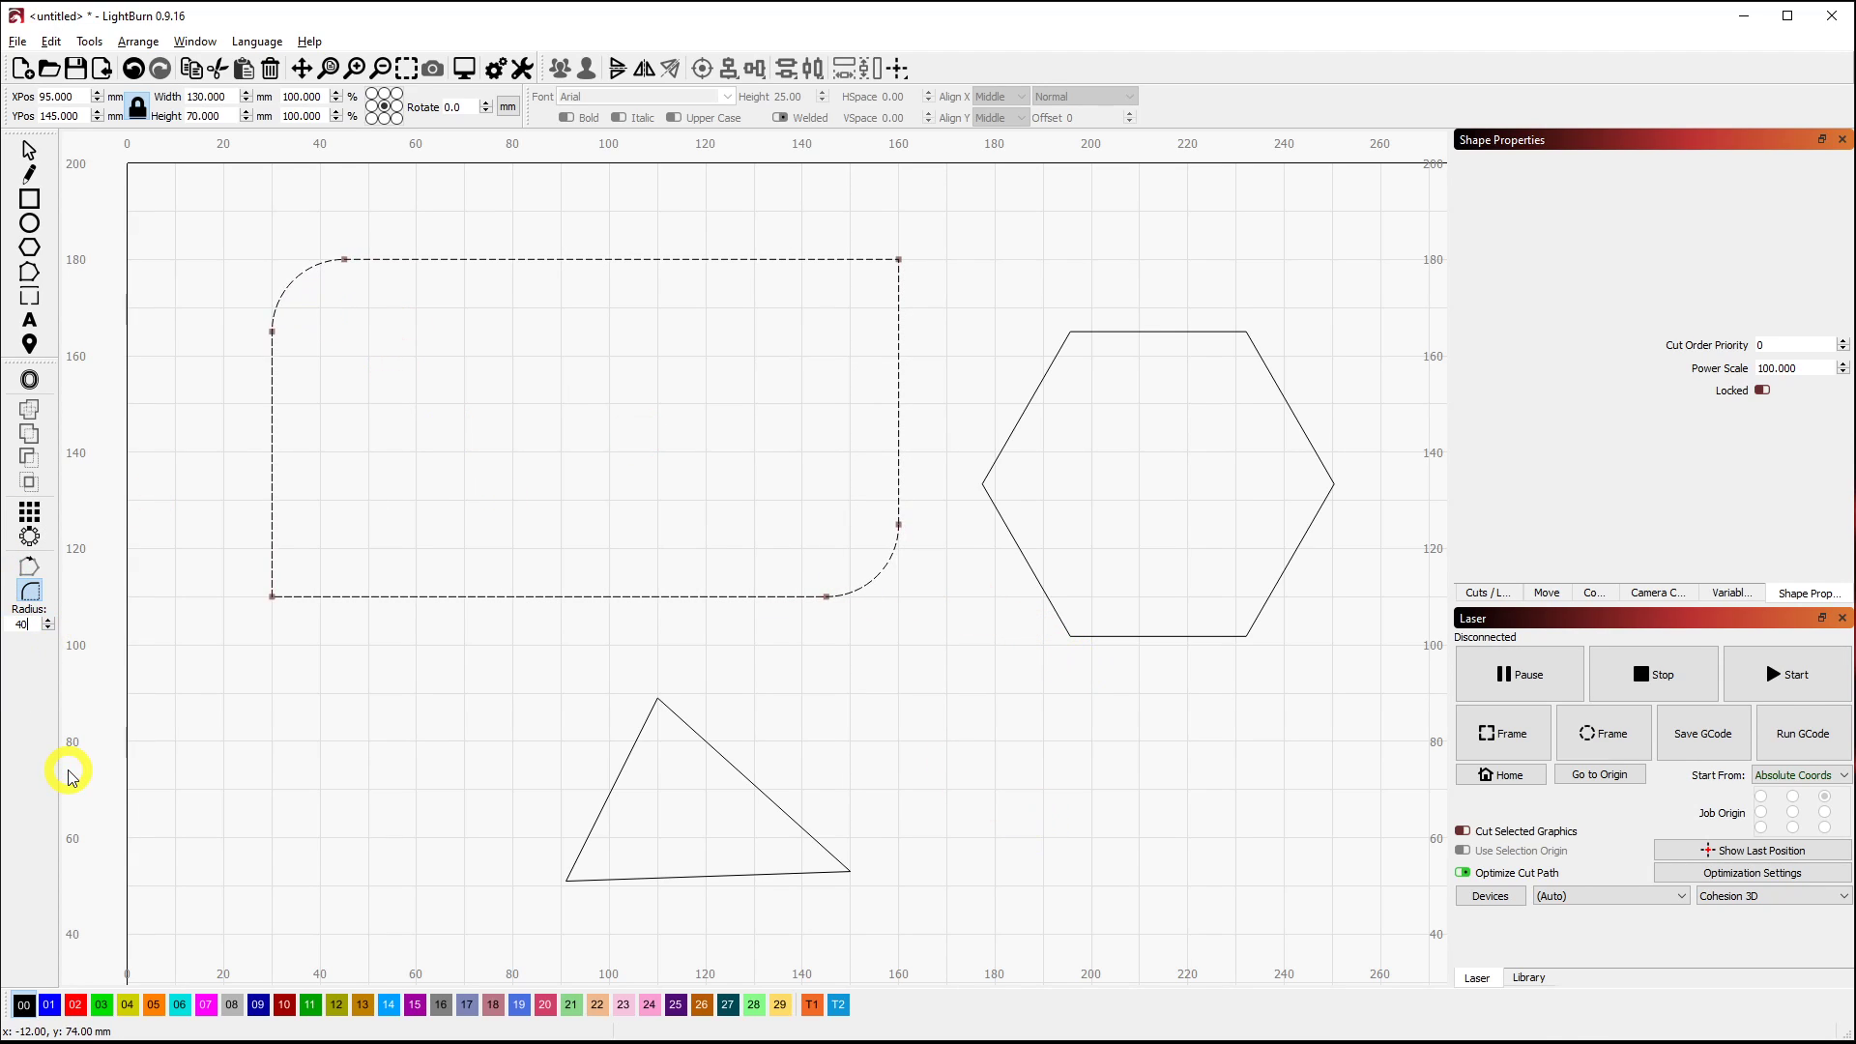
click(268, 601)
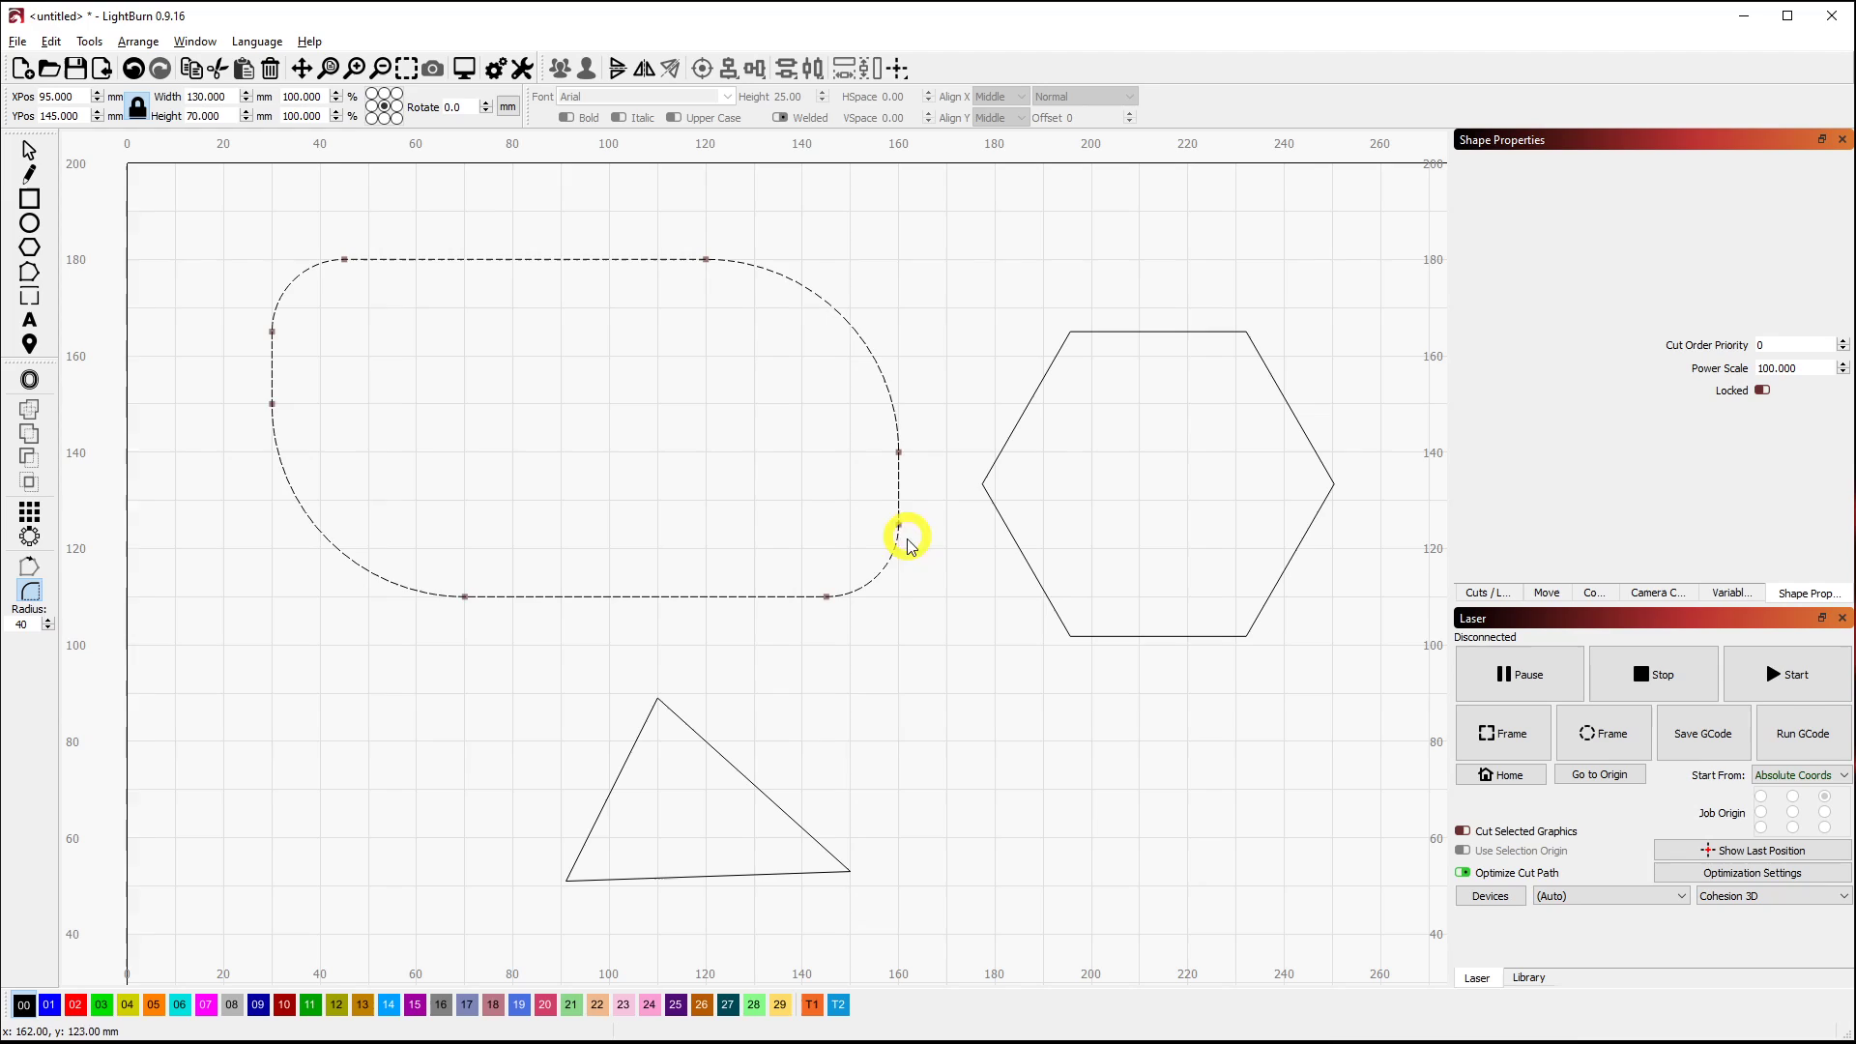
Undo the top-right corner fillet and enter a new fillet Radius value (60).
key(ctrl+z)
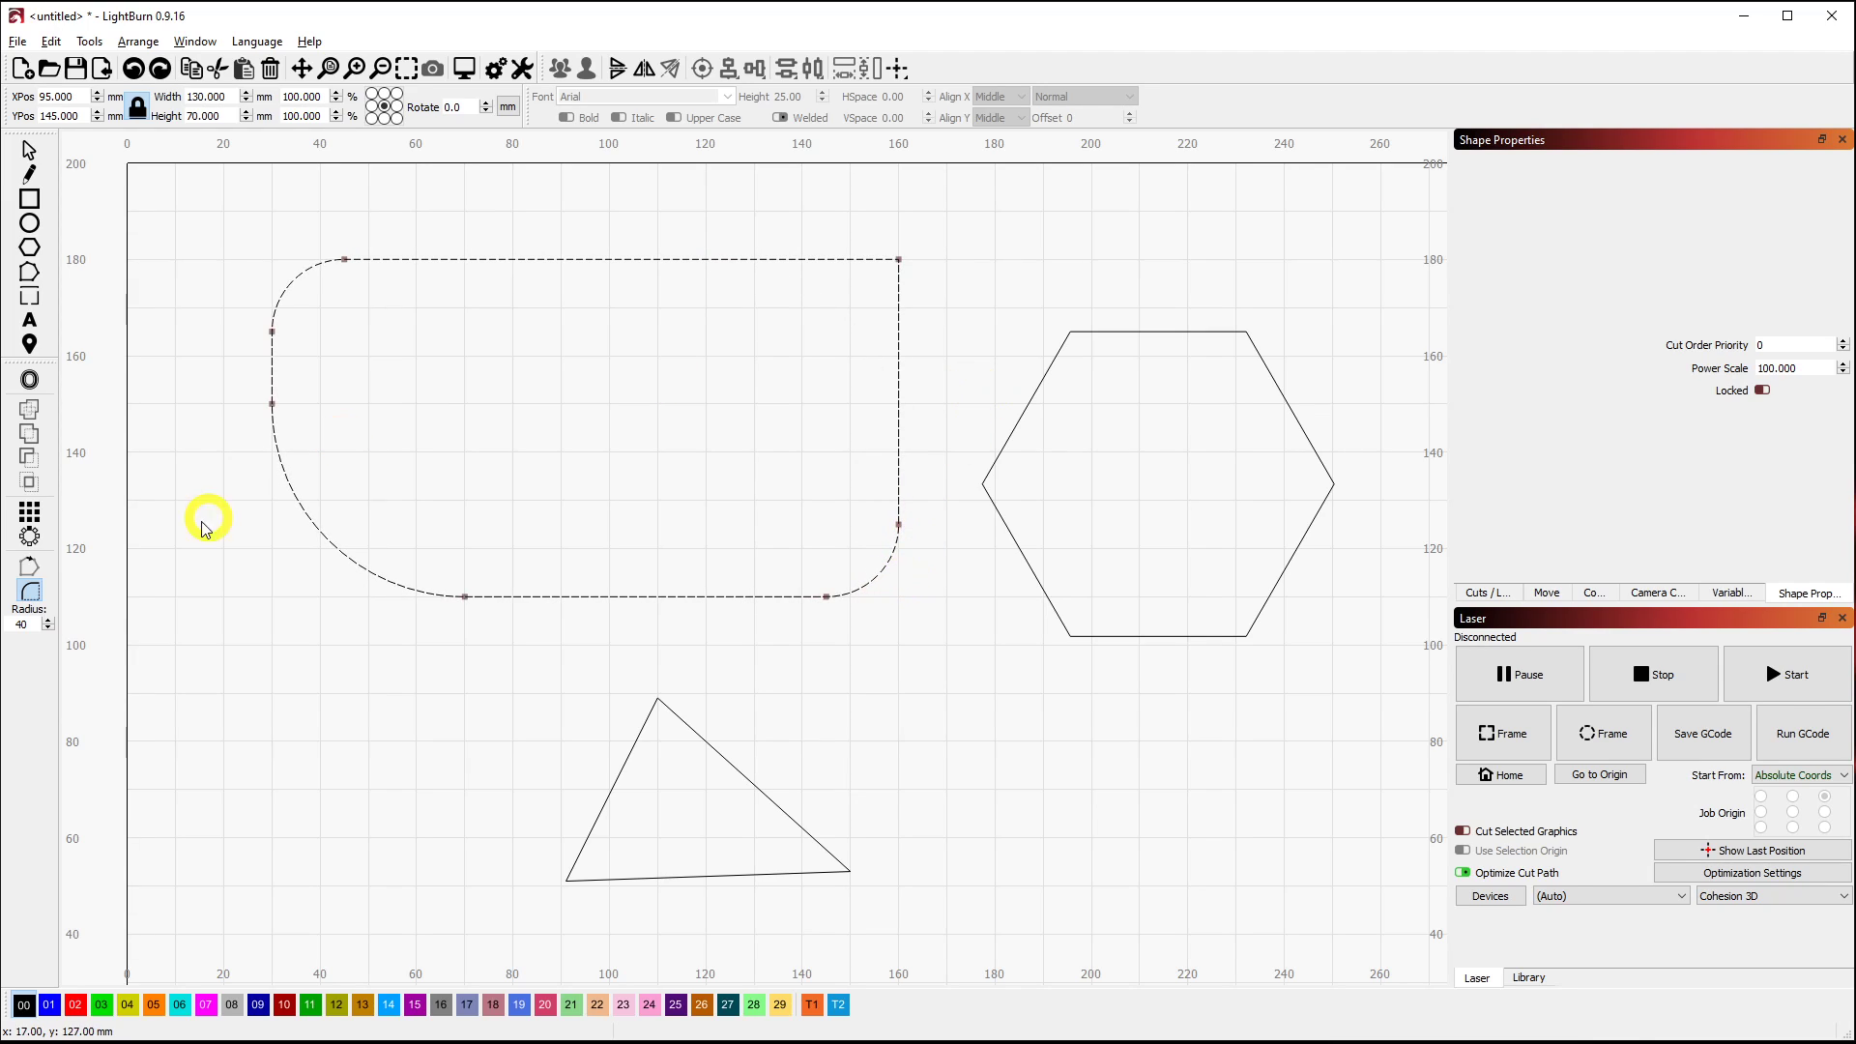
double_click(18, 623)
text(60)
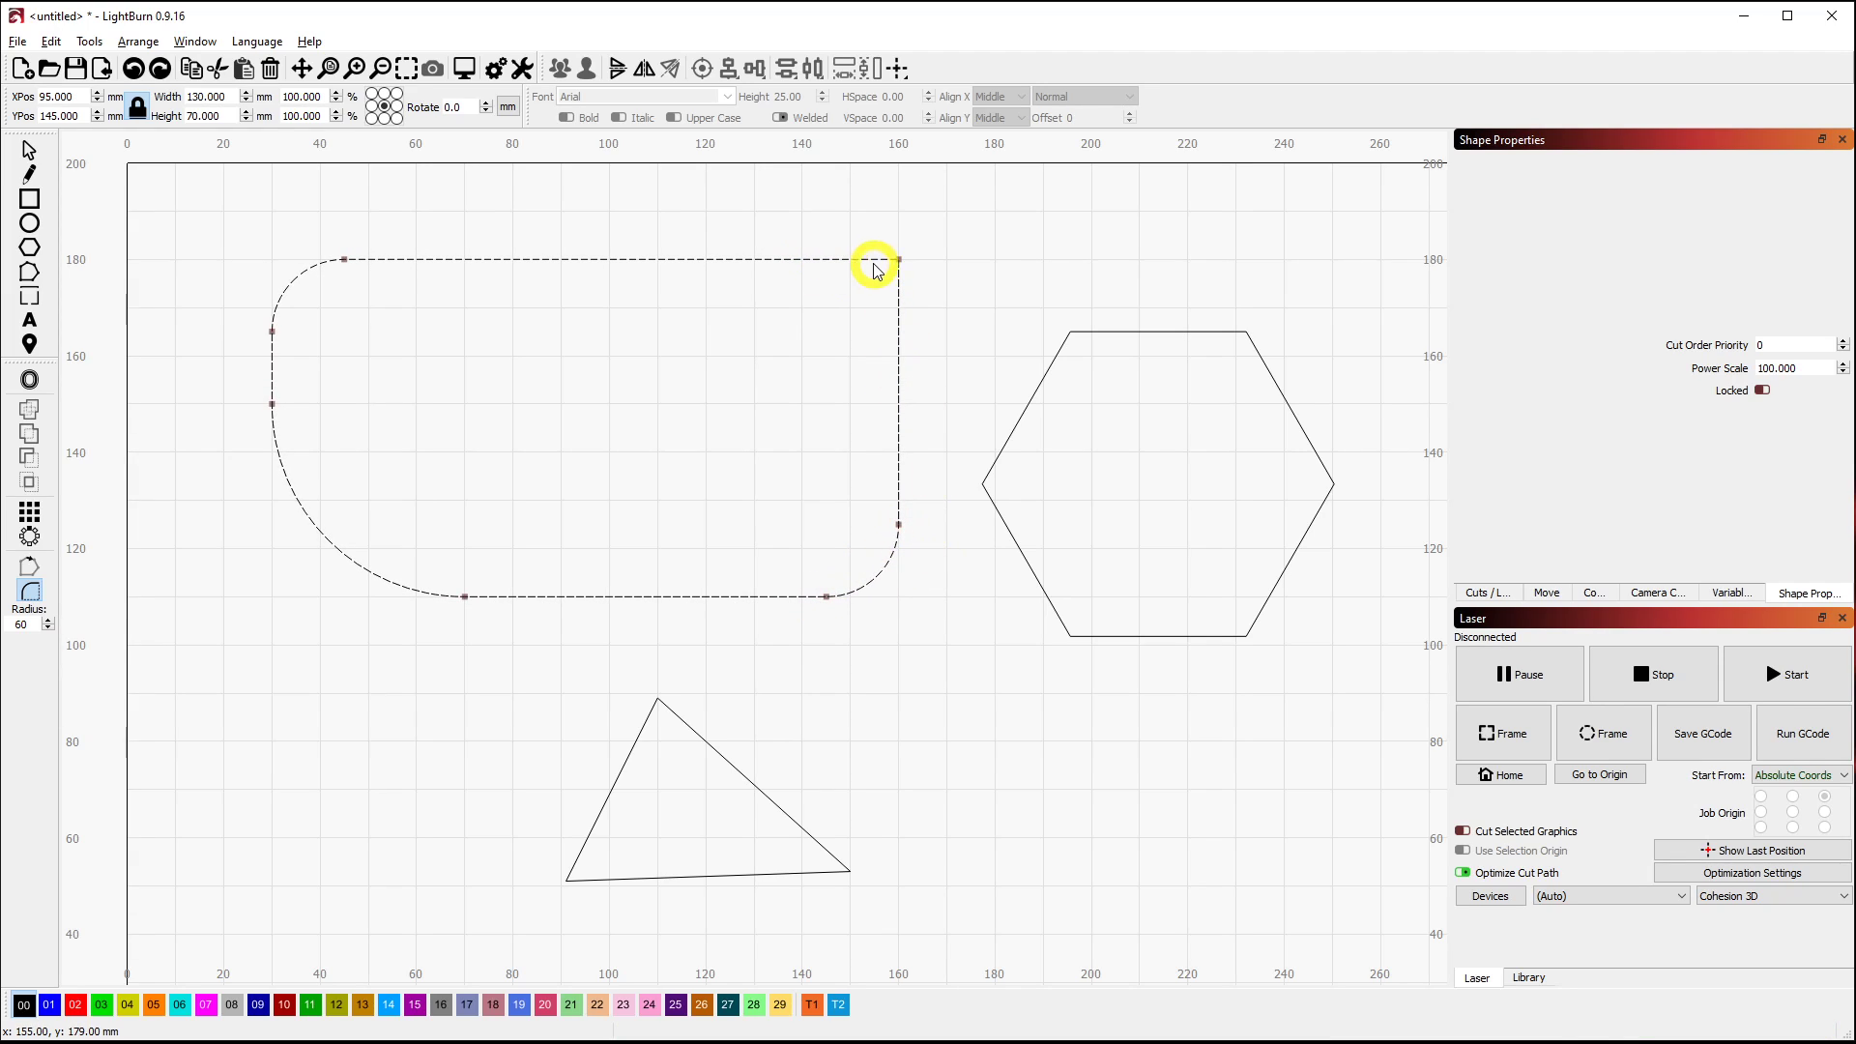
click(904, 286)
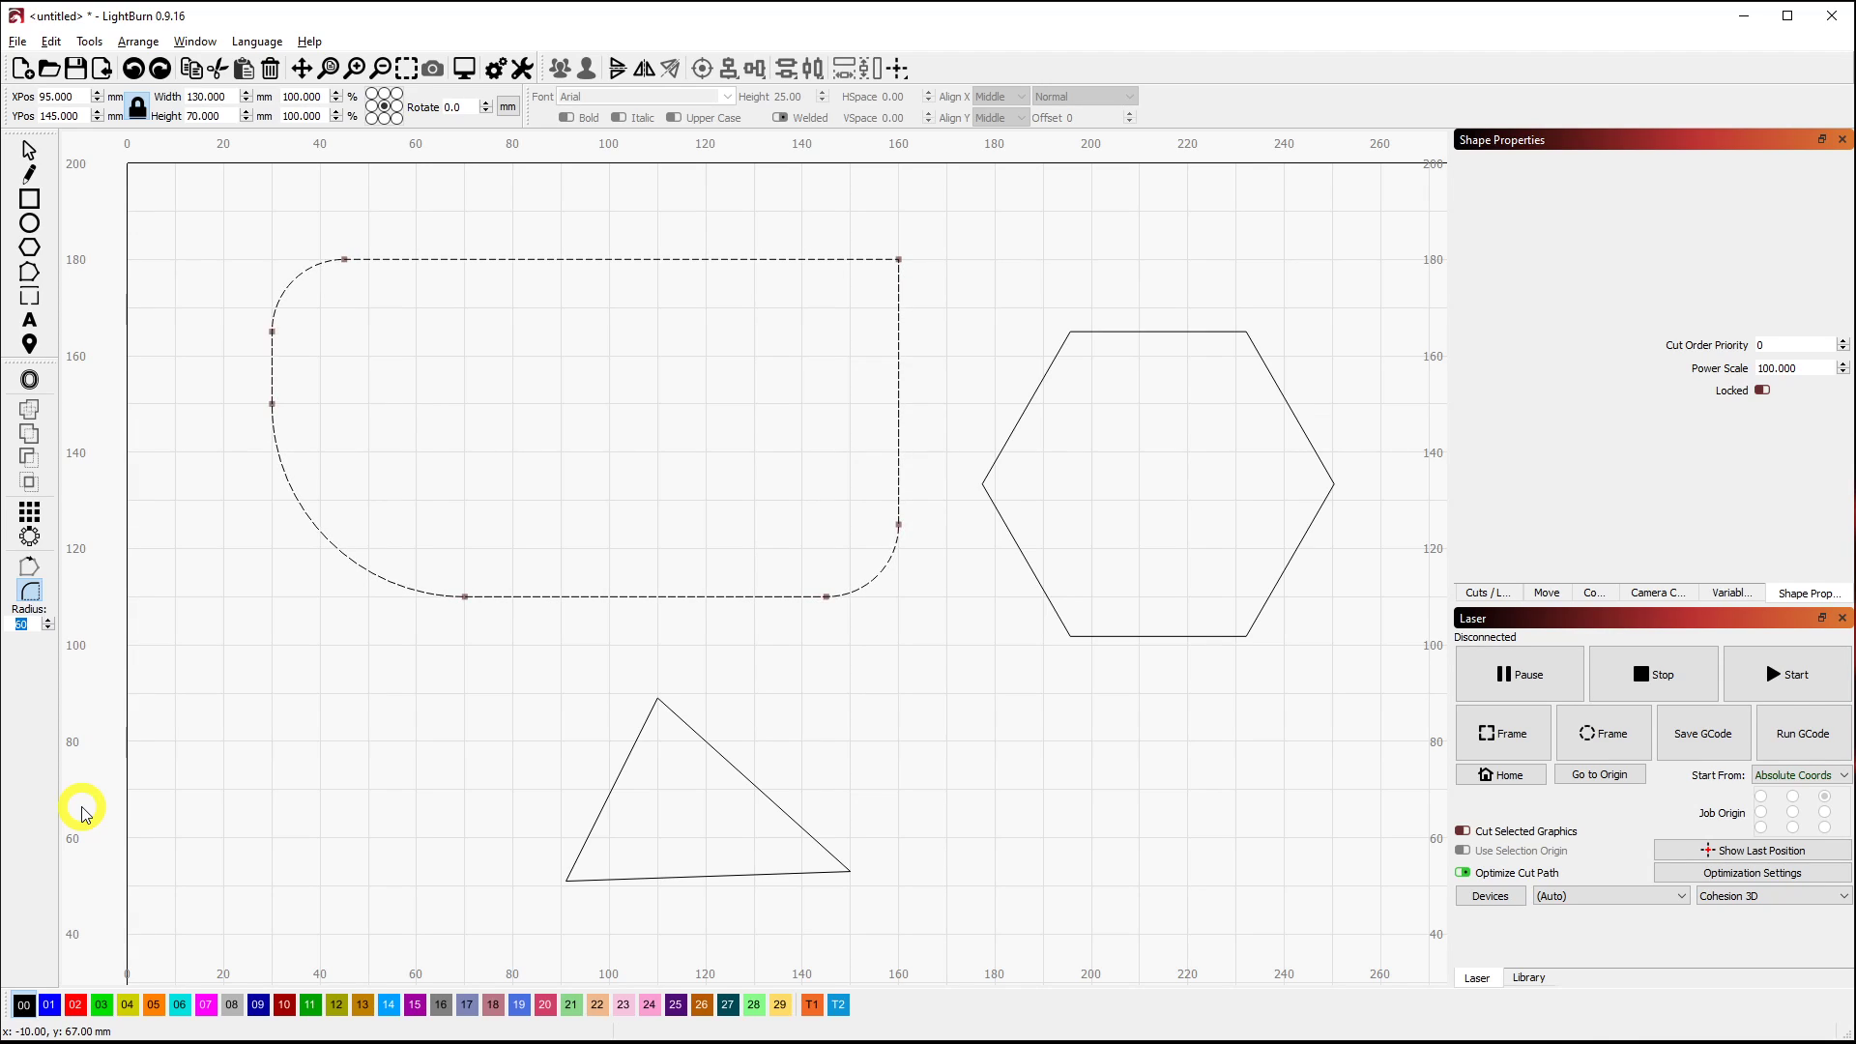
Round the rectangle's top-right corner with a radius of 20.
text(20)
click(894, 260)
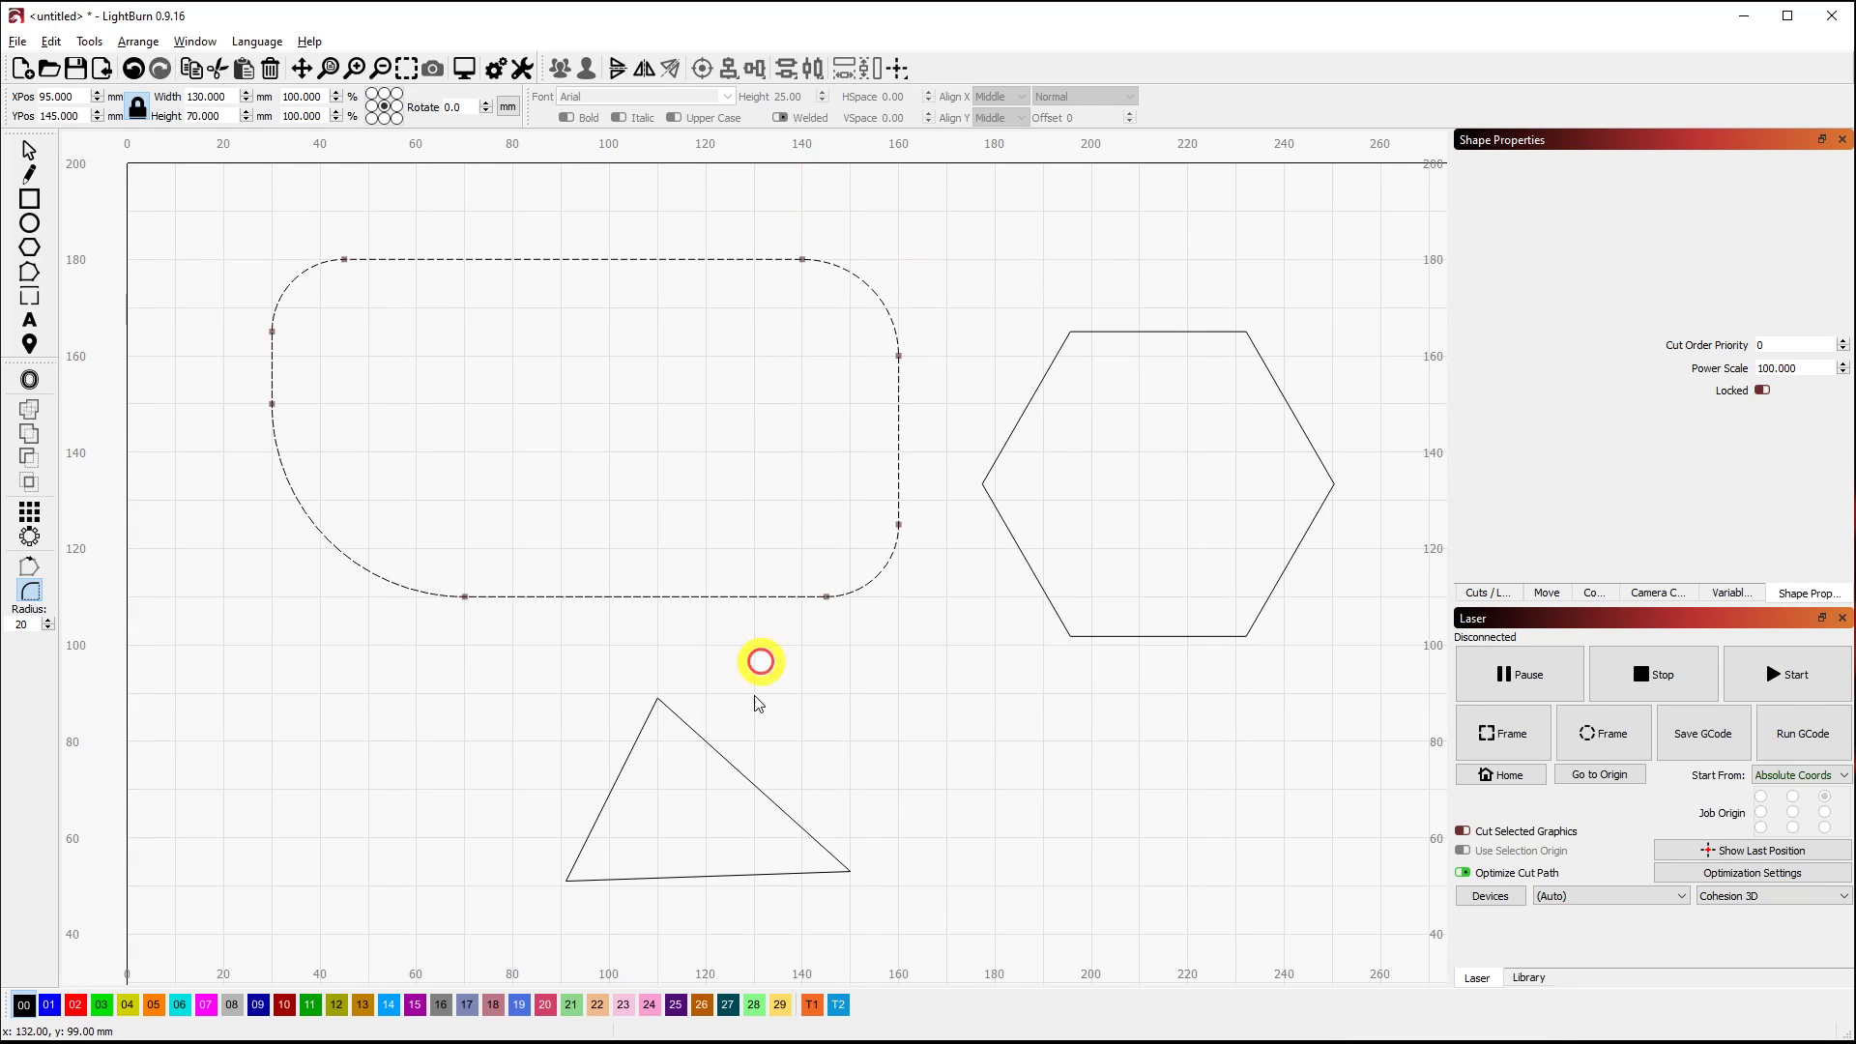
click(35, 594)
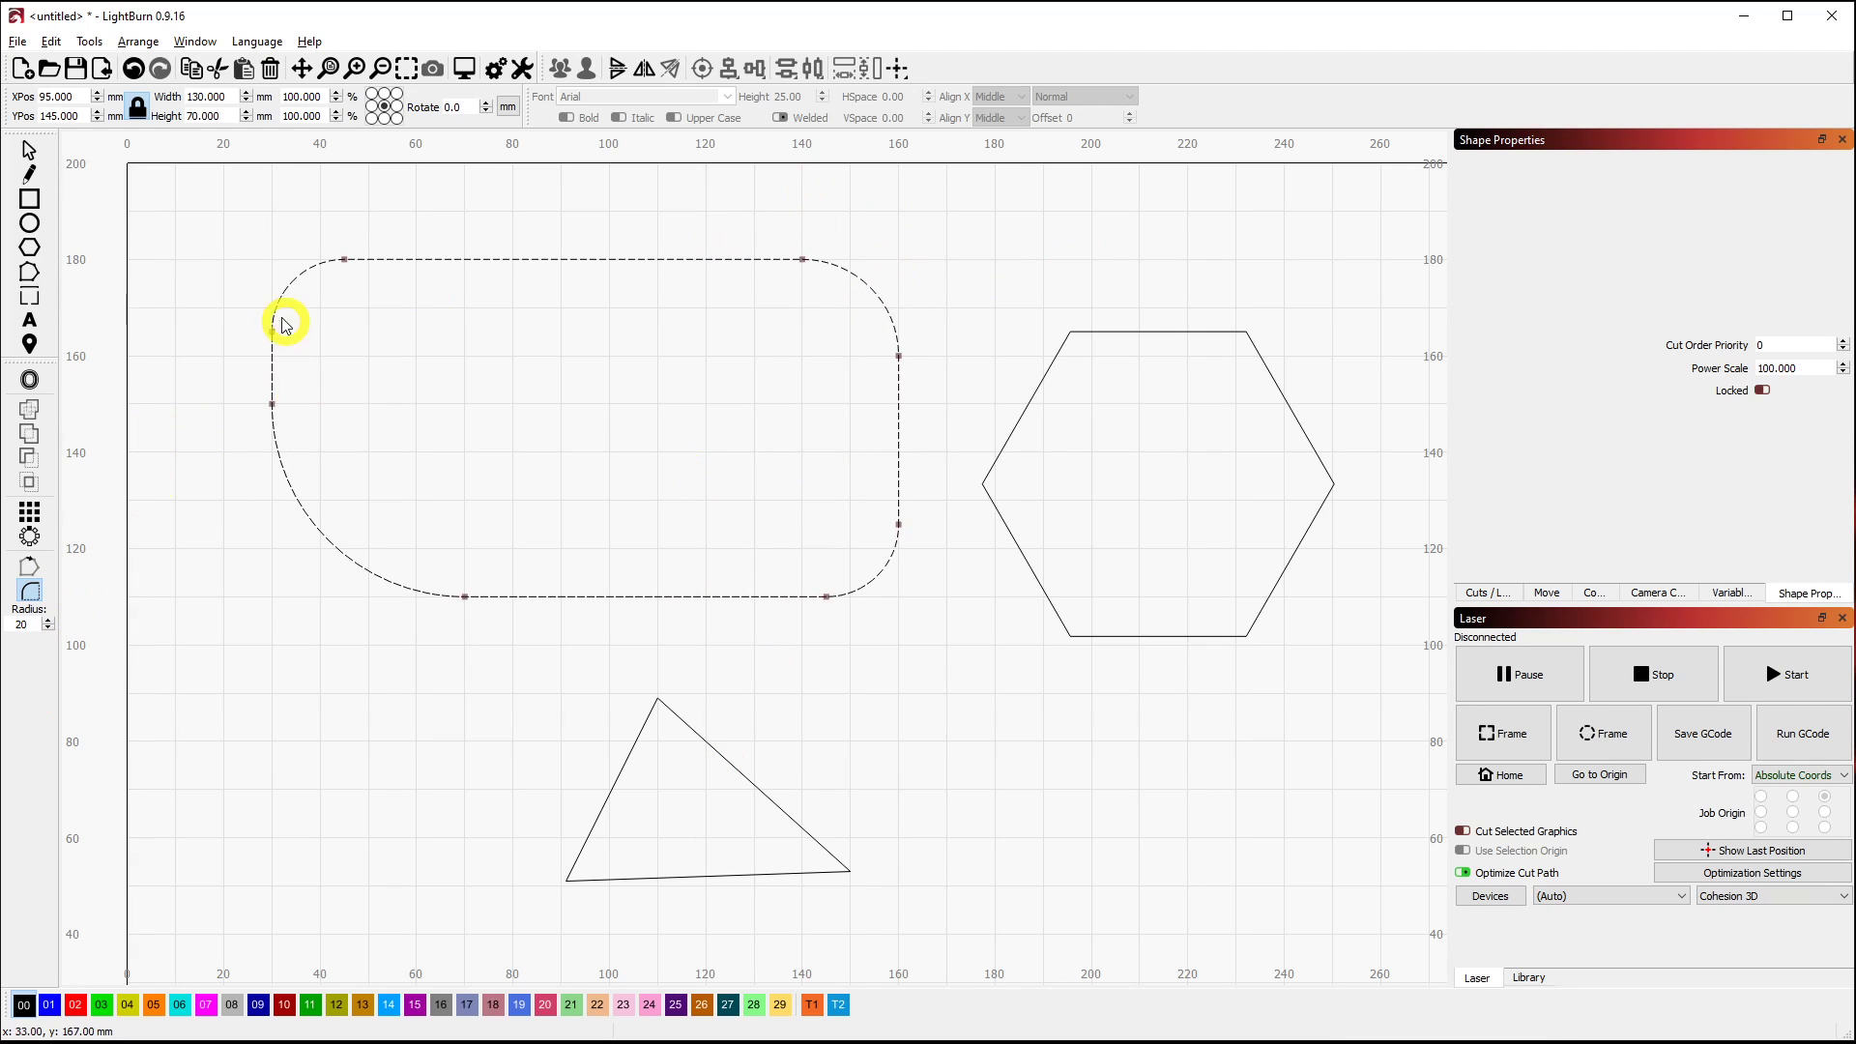
Drag the top-right corner's Bezier handles with Edit Nodes into an outward rounded bump.
click(29, 271)
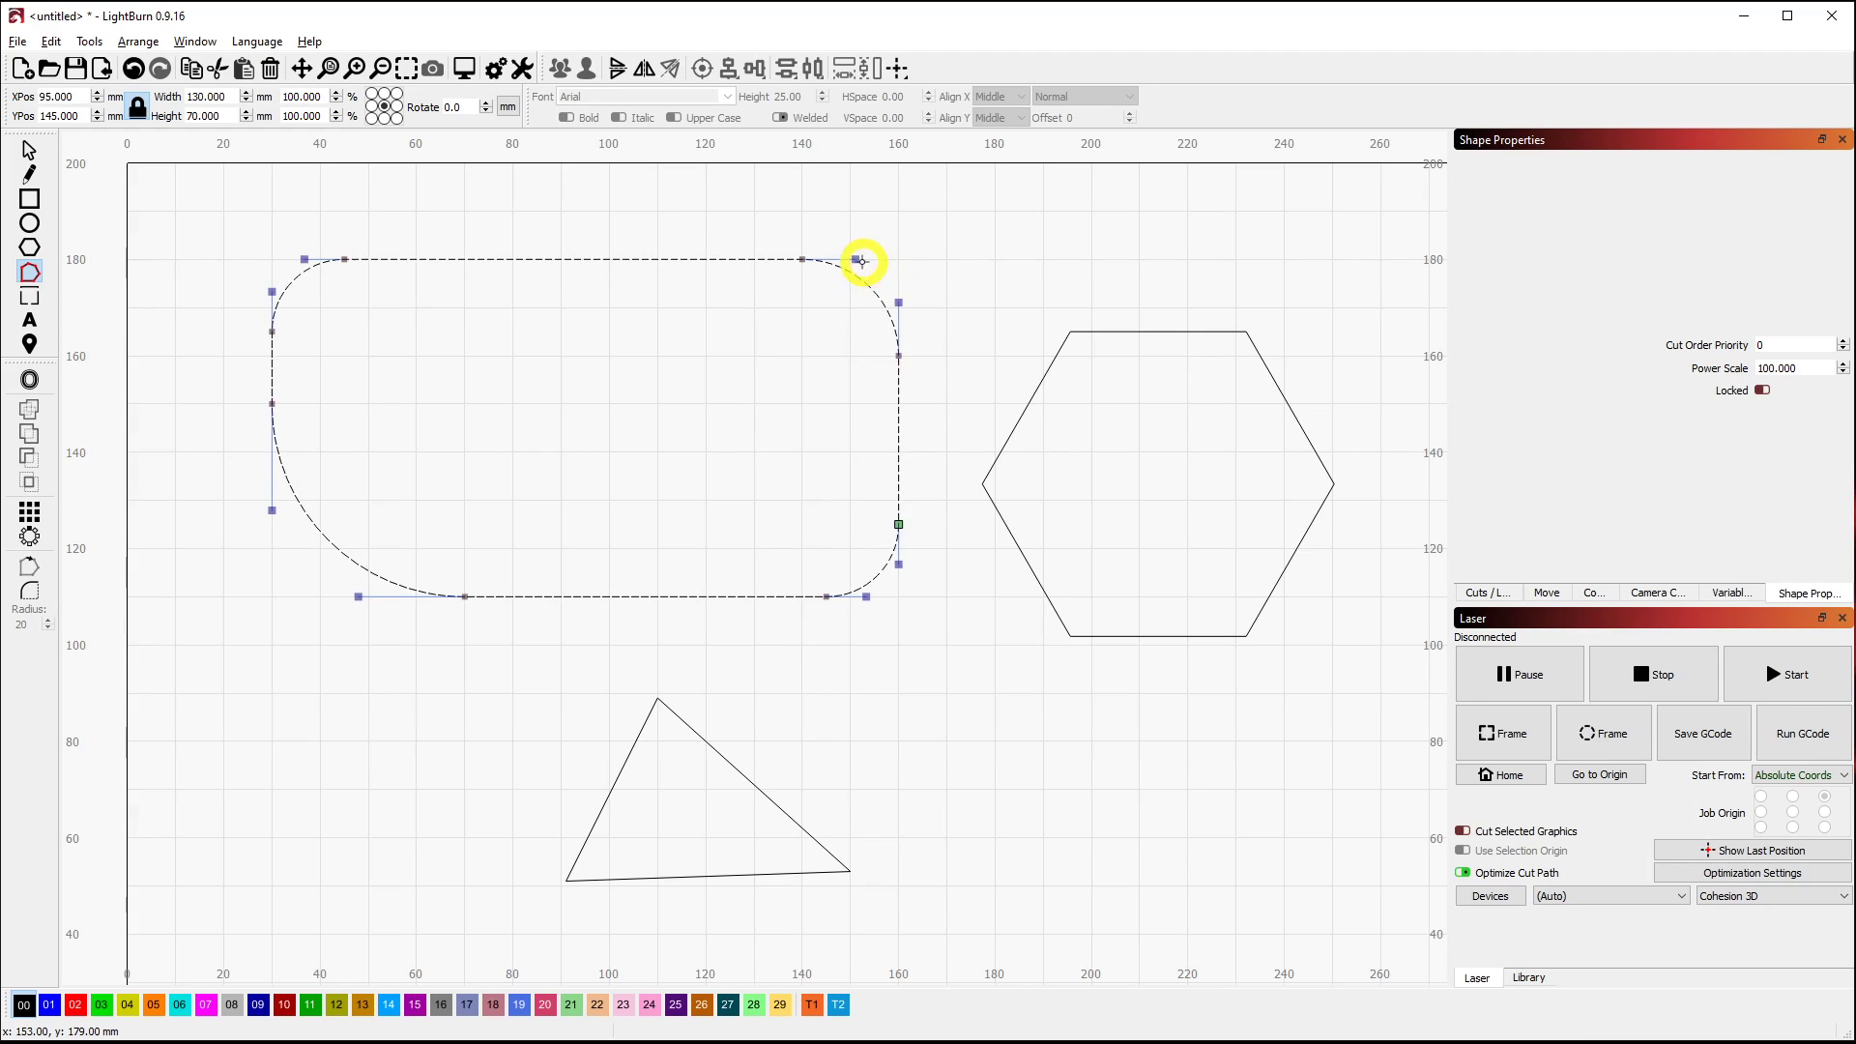
drag(856, 258, 898, 175)
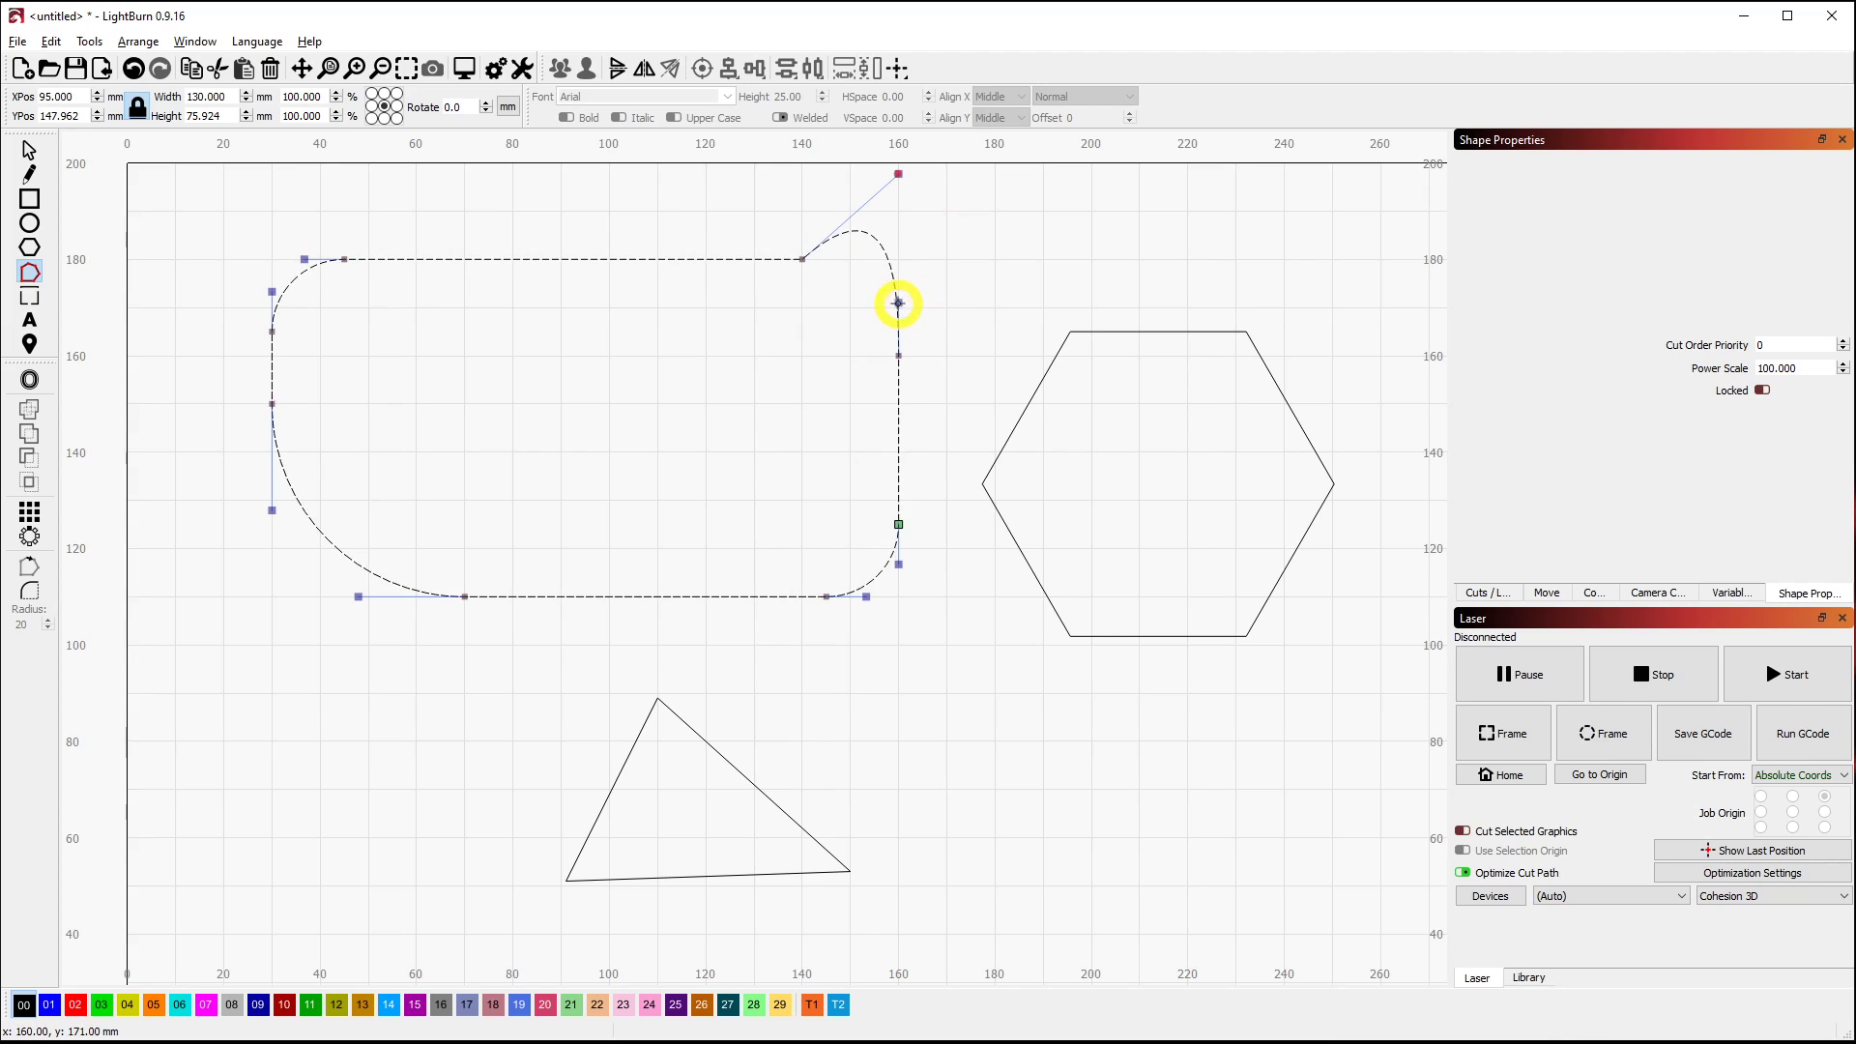
drag(898, 303, 1072, 390)
drag(899, 174, 862, 244)
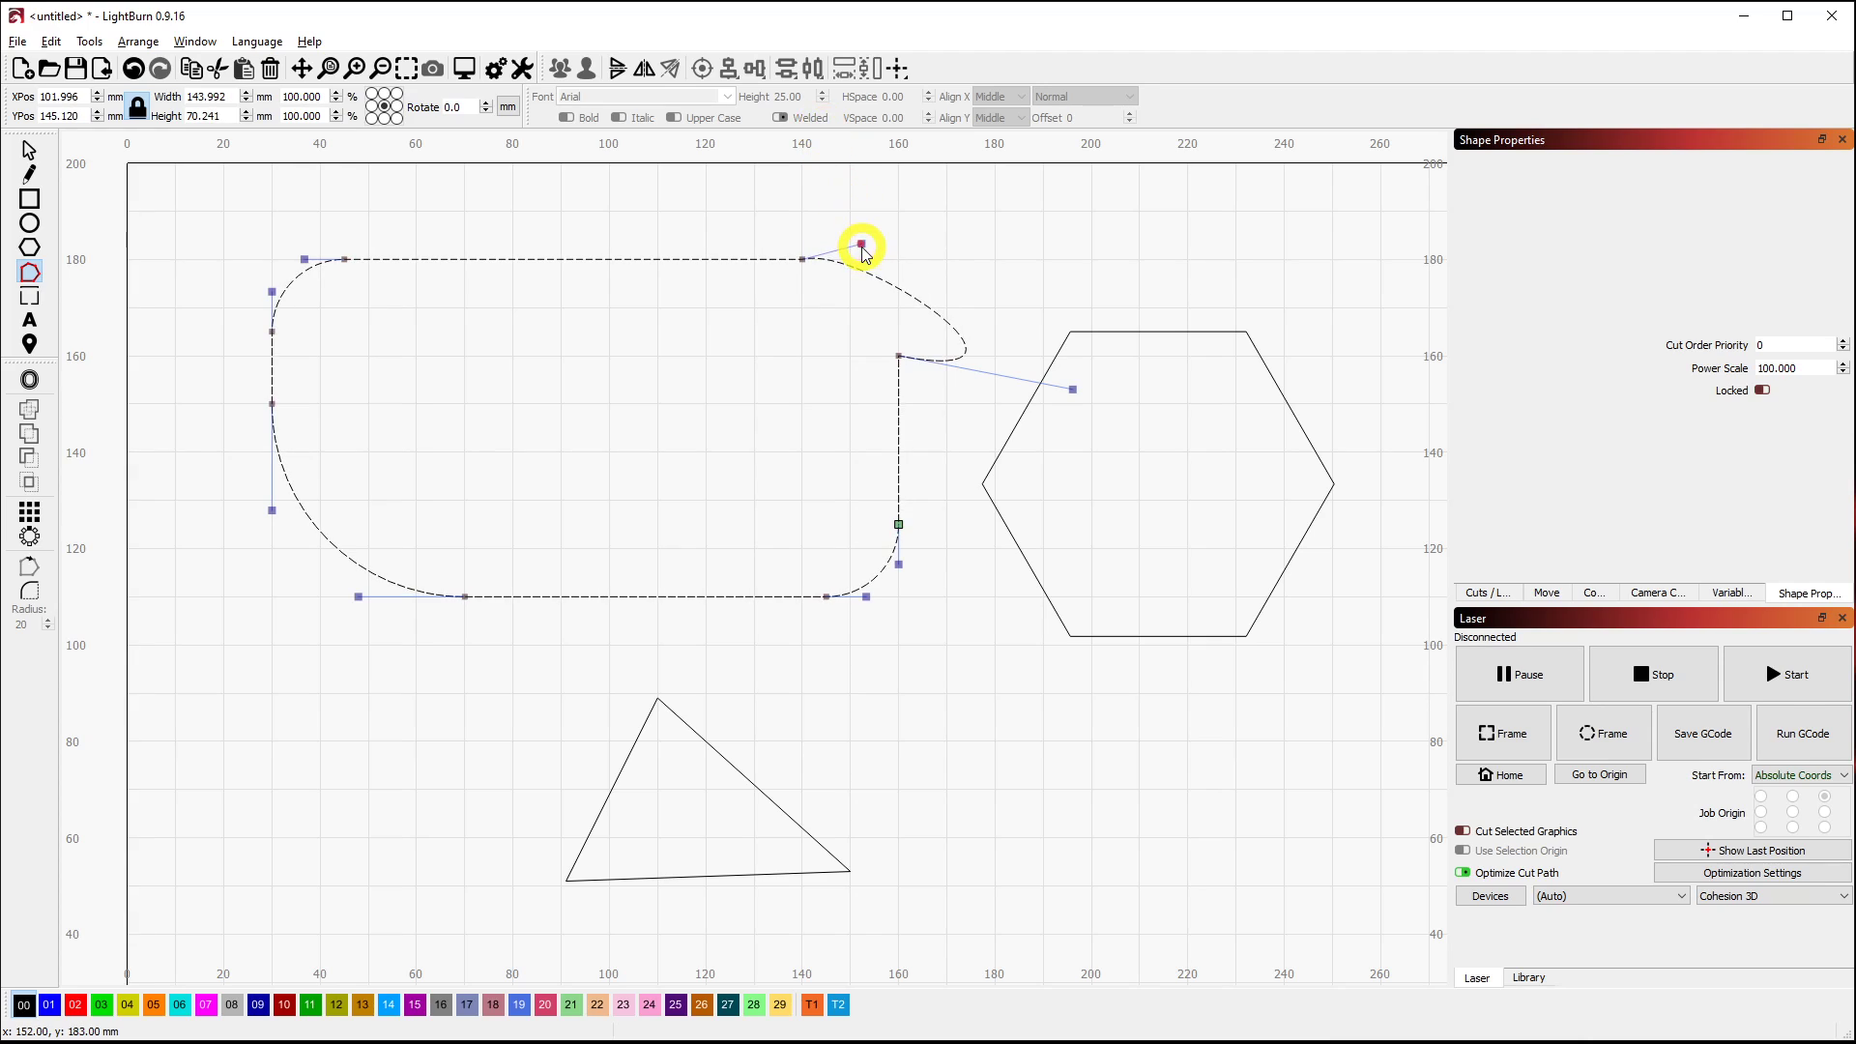
drag(1073, 389, 839, 199)
drag(897, 287, 1027, 321)
drag(831, 199, 871, 138)
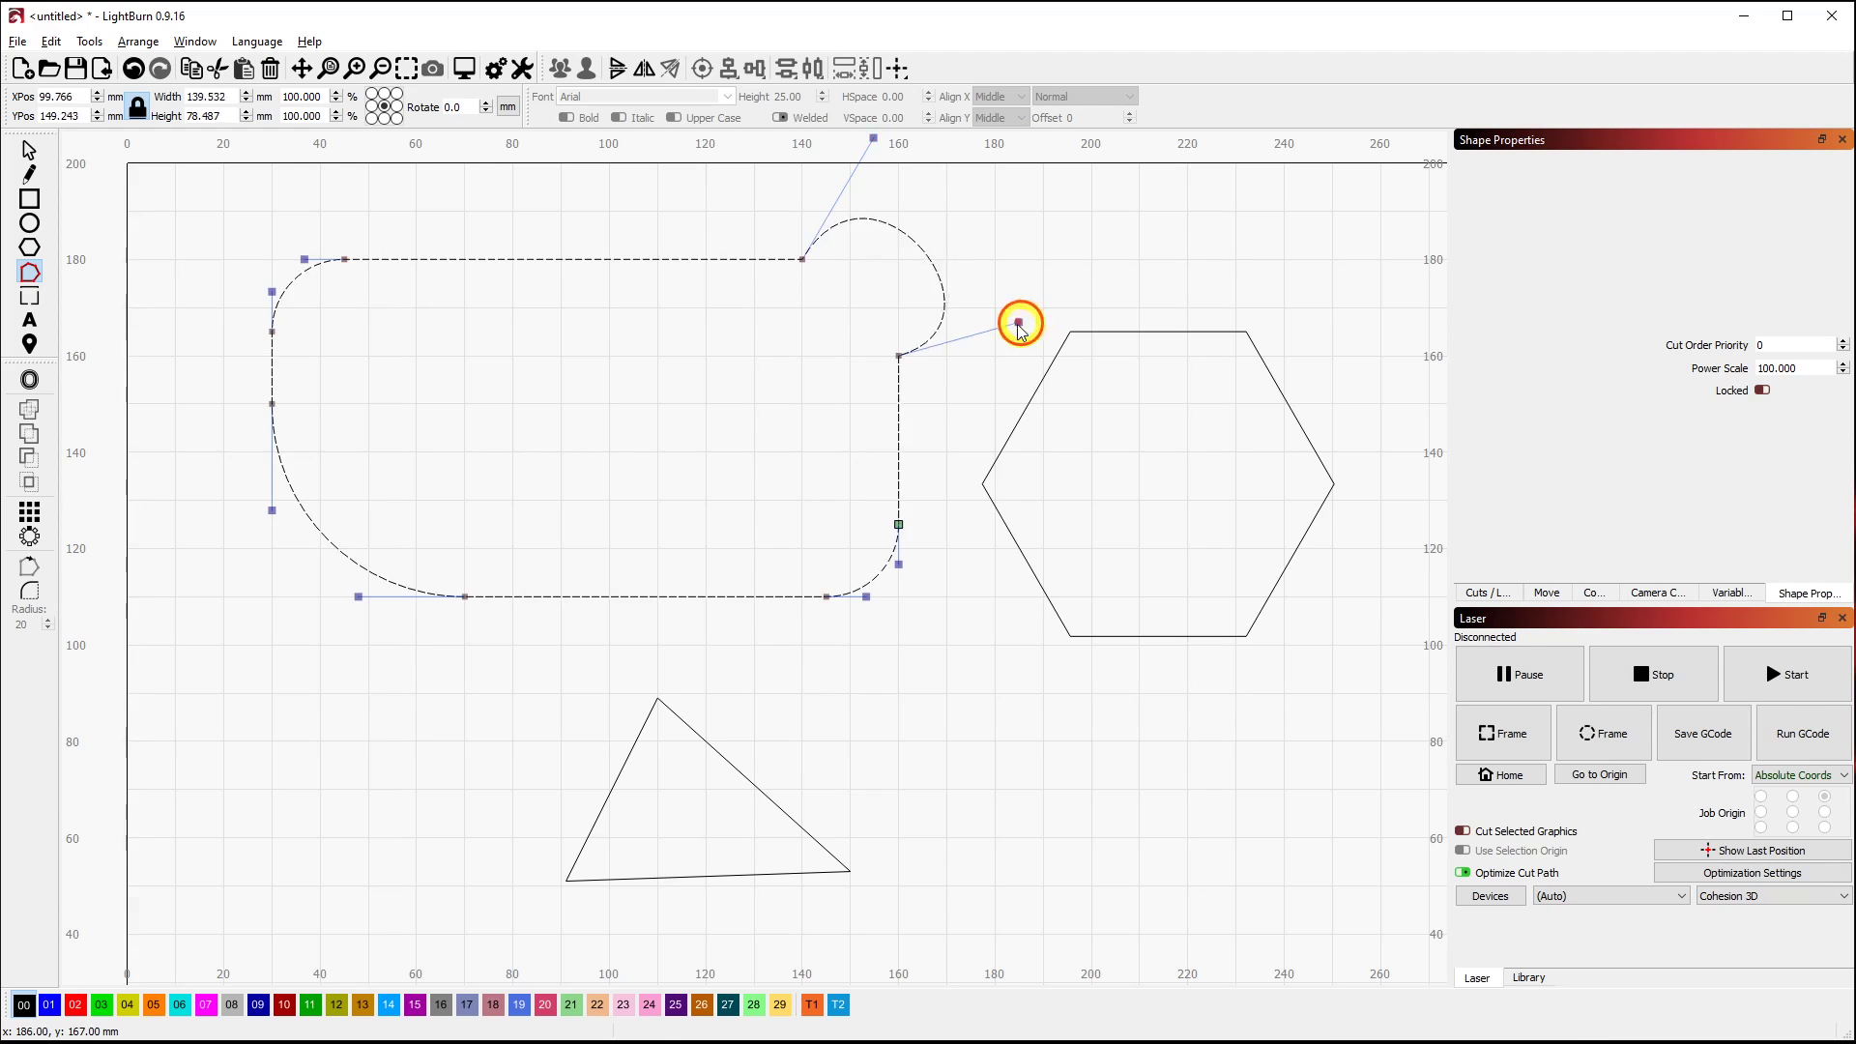
drag(1021, 318, 985, 332)
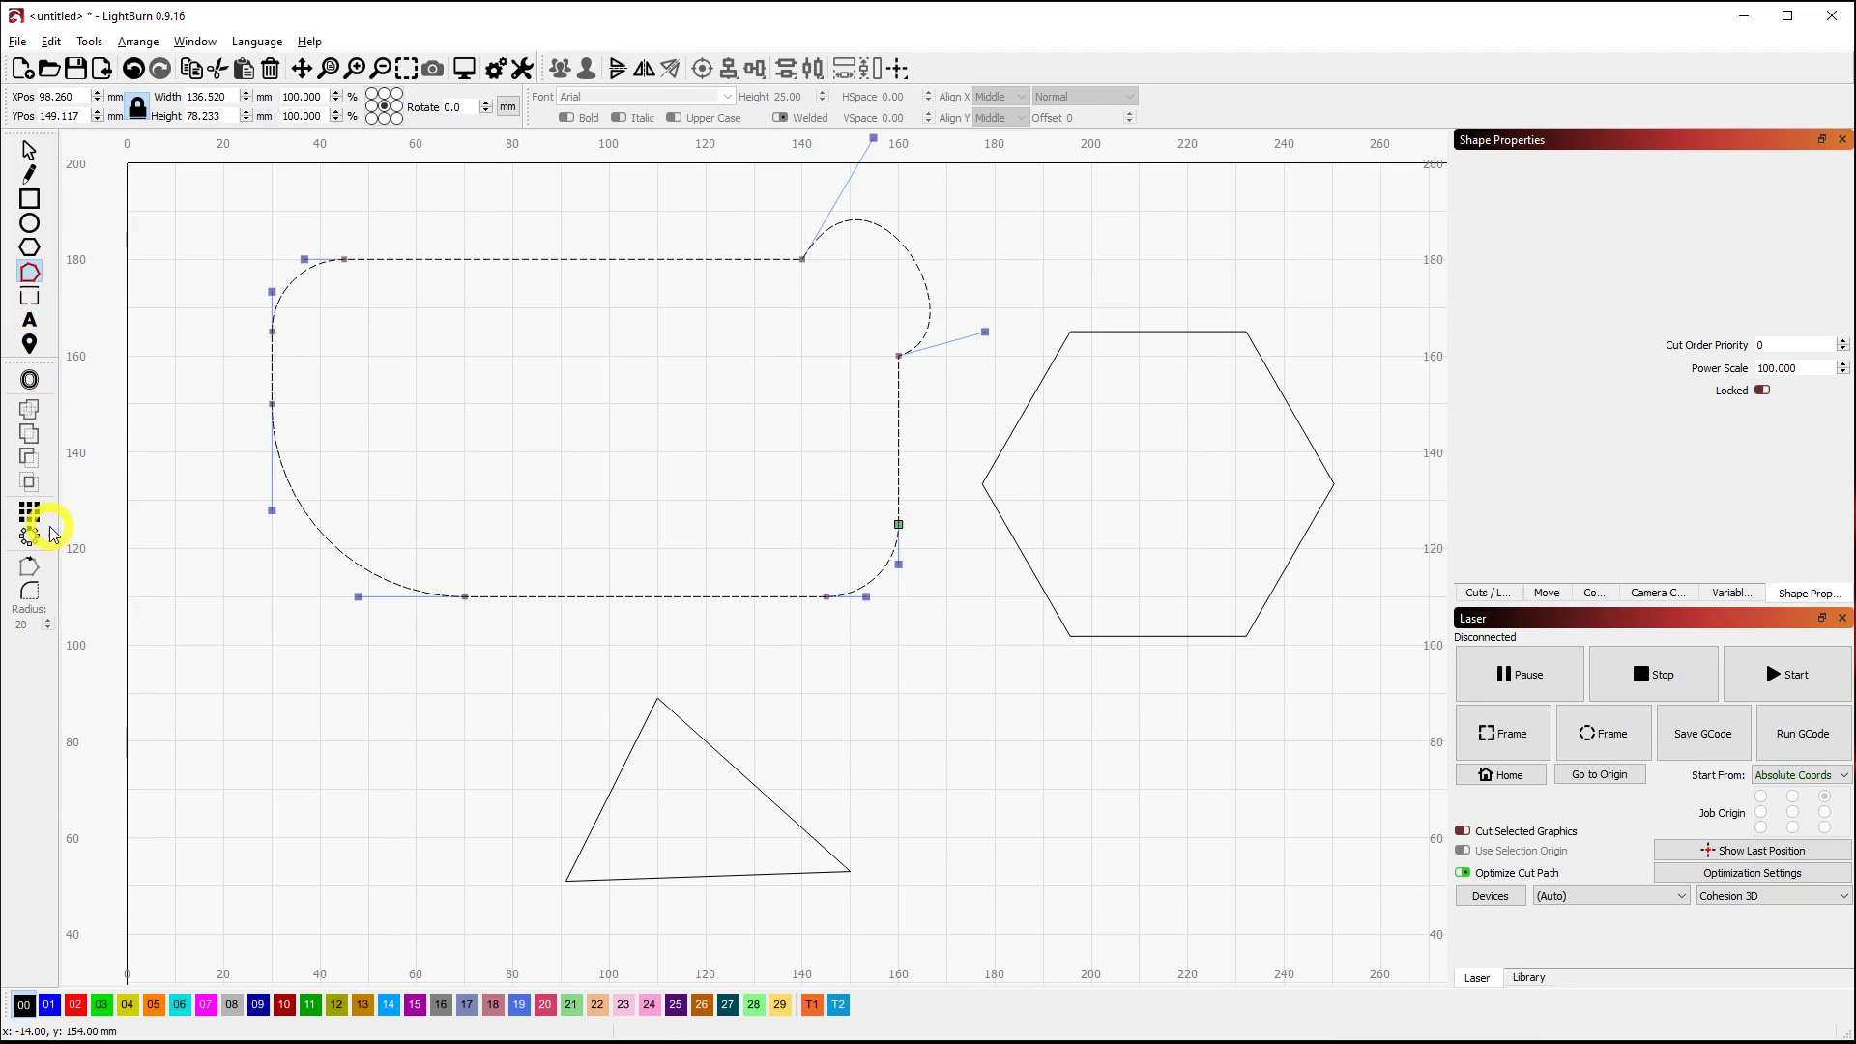
Fillet the hexagon's left and bottom-right corners and the triangle's apex with radius 20.
click(29, 567)
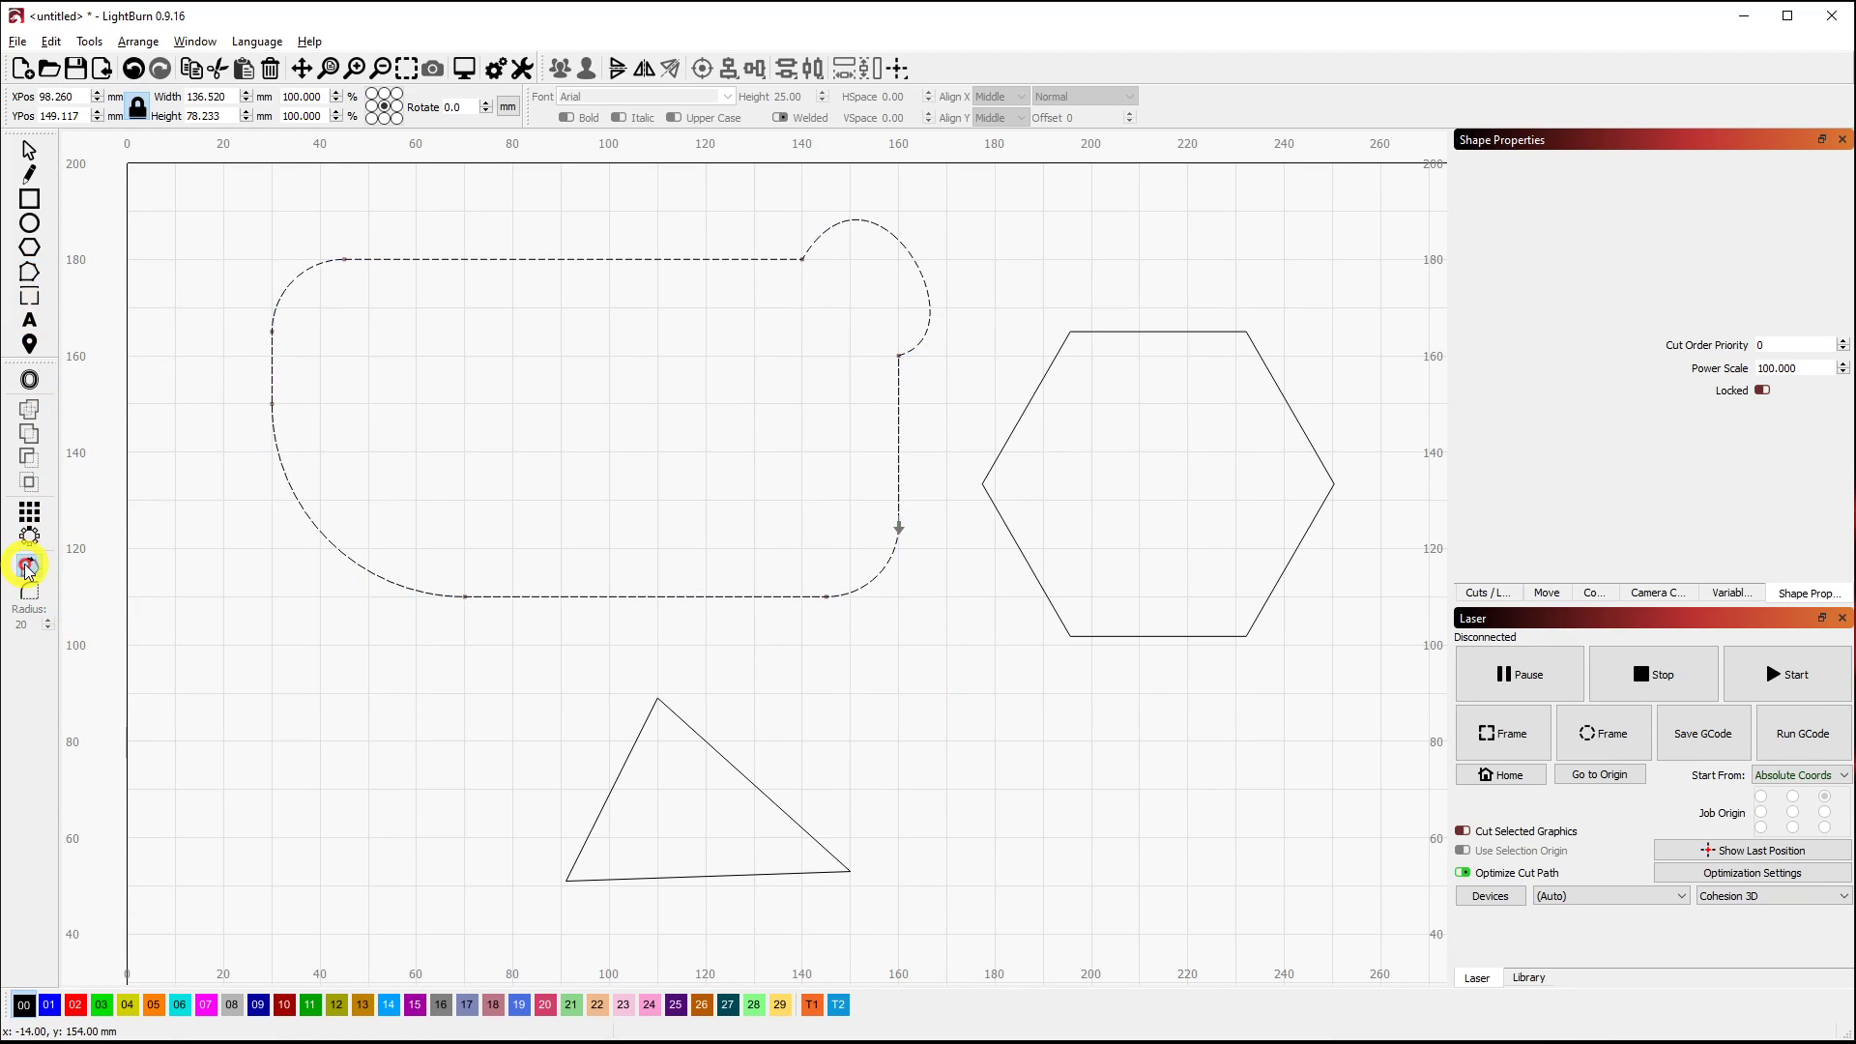
click(983, 487)
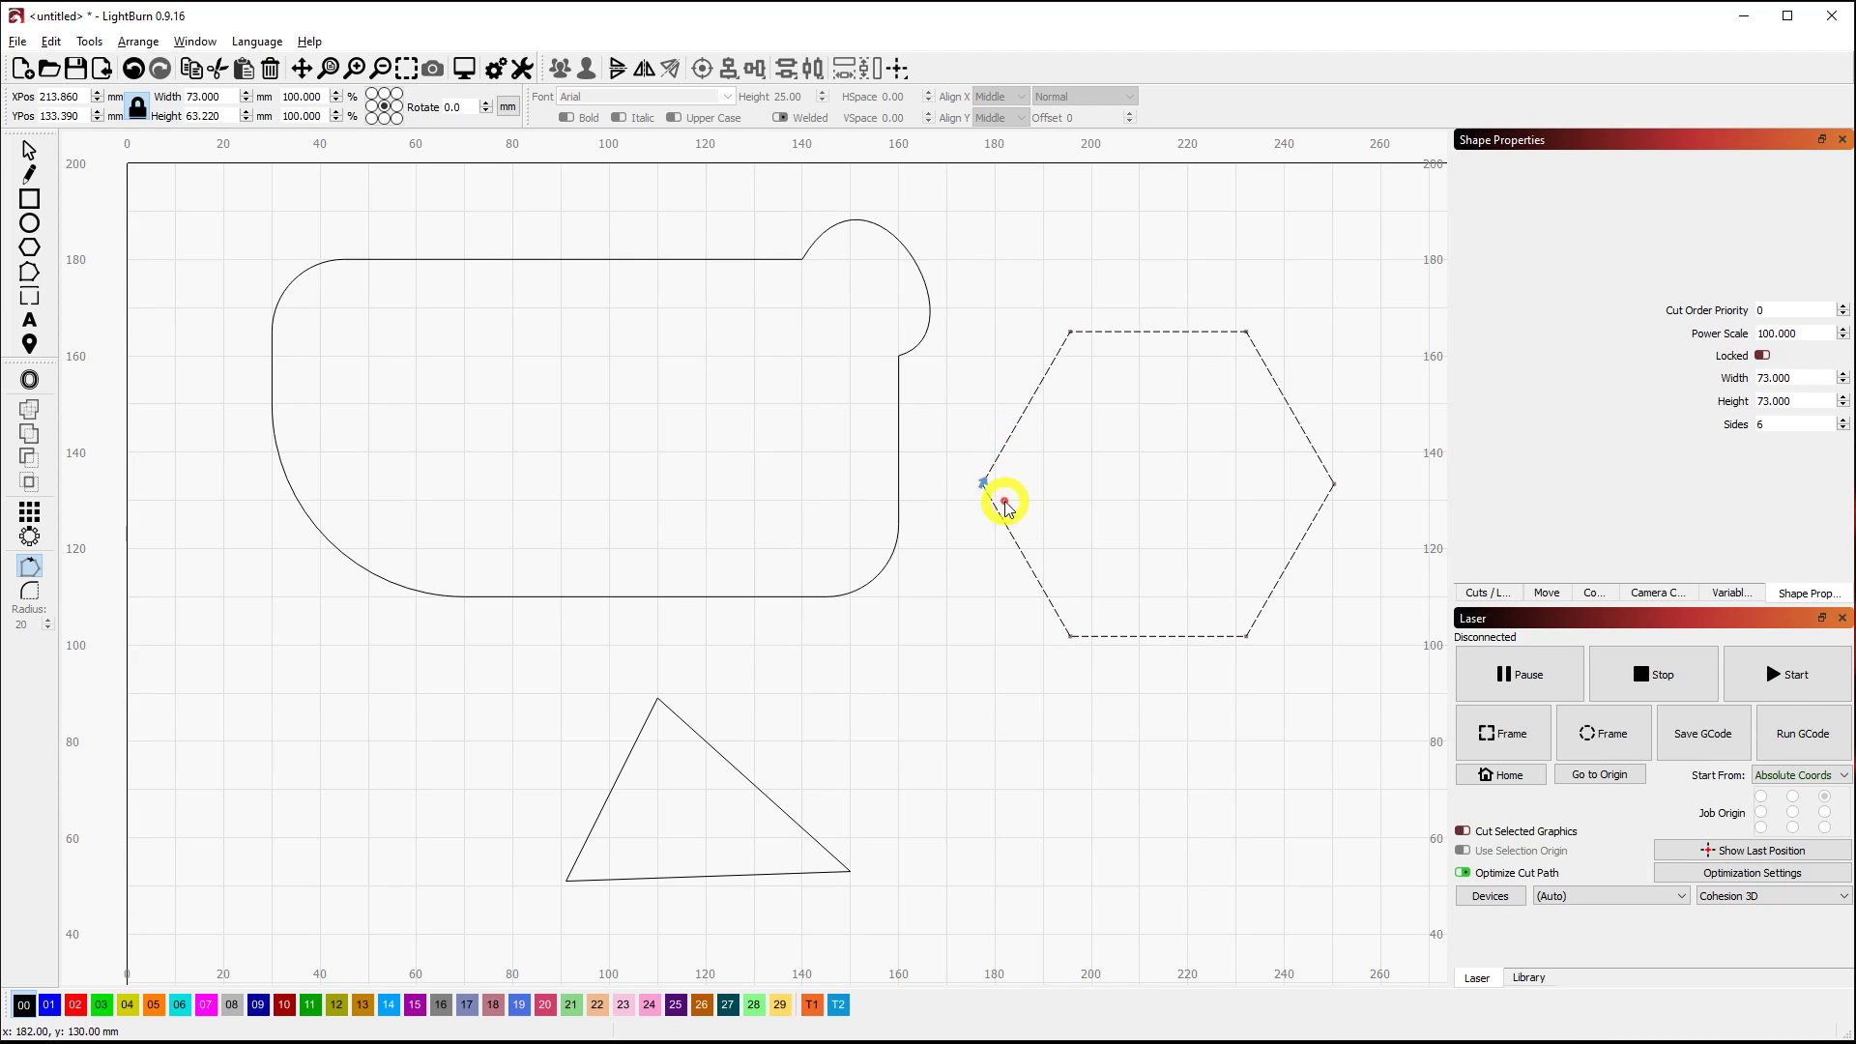
click(30, 592)
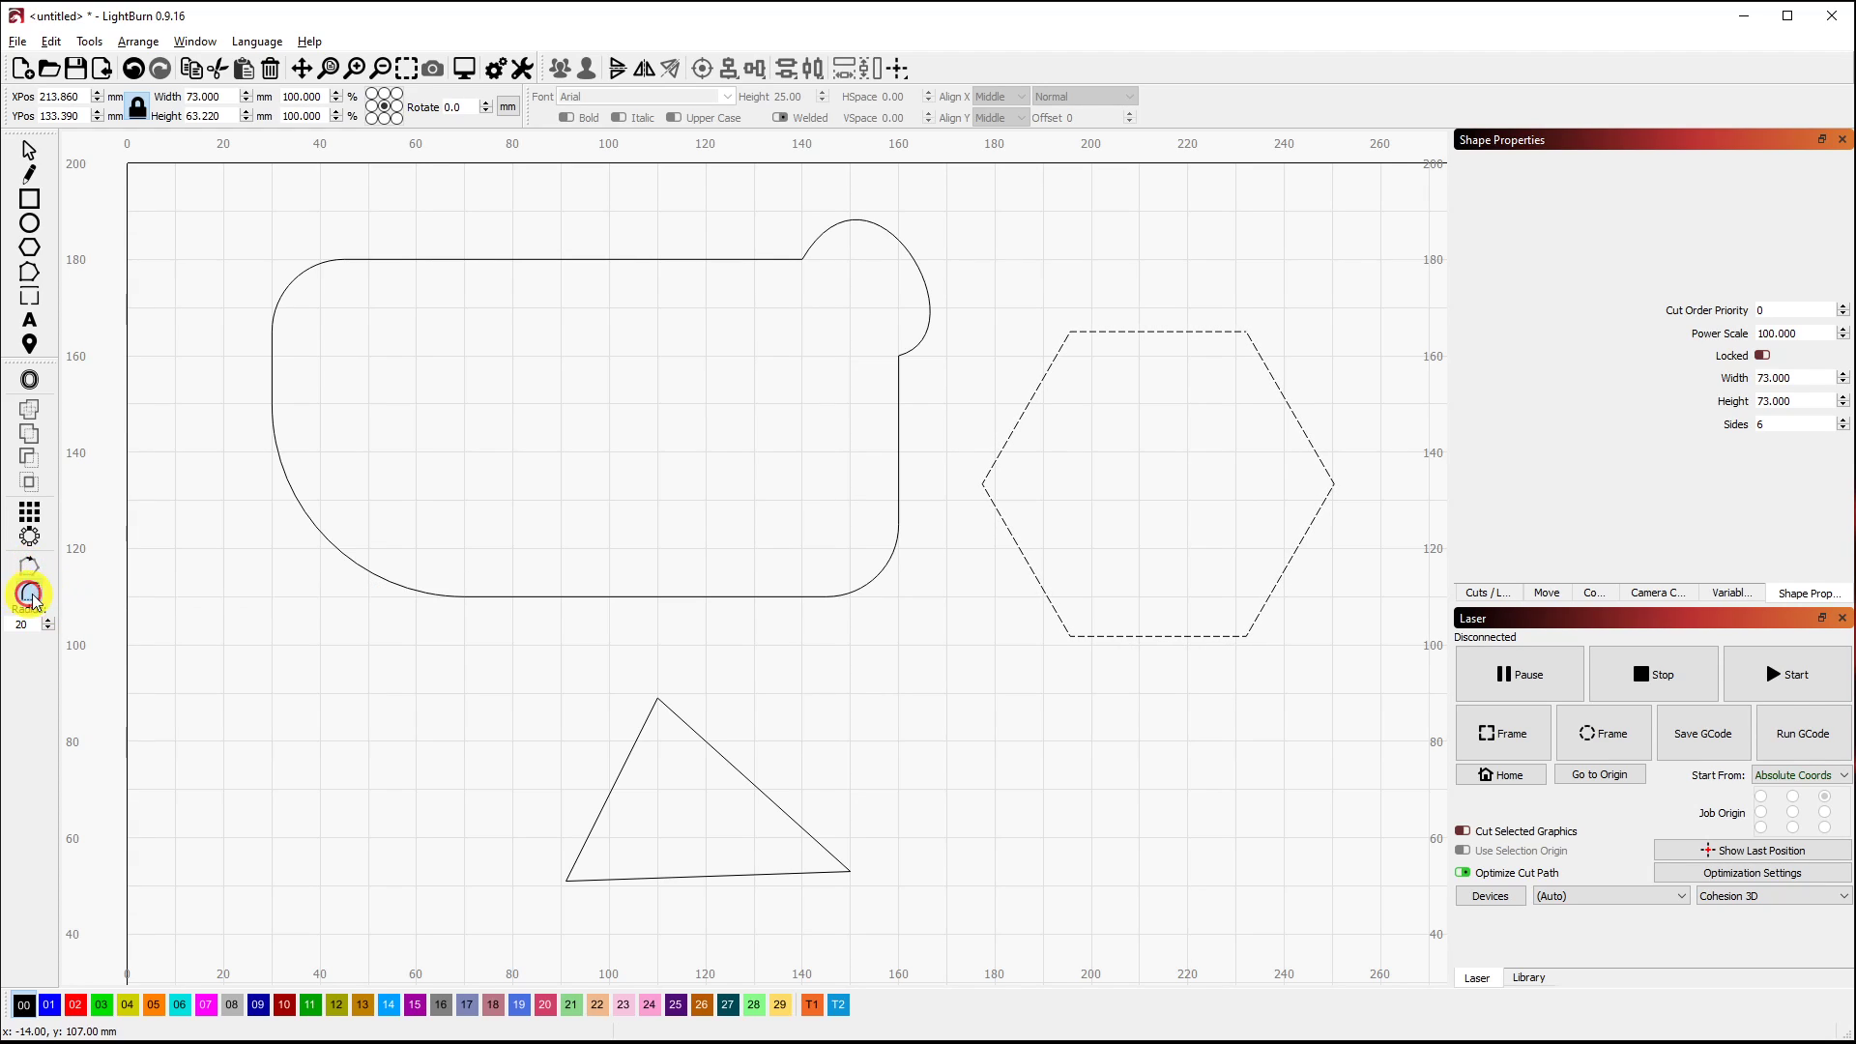
click(984, 483)
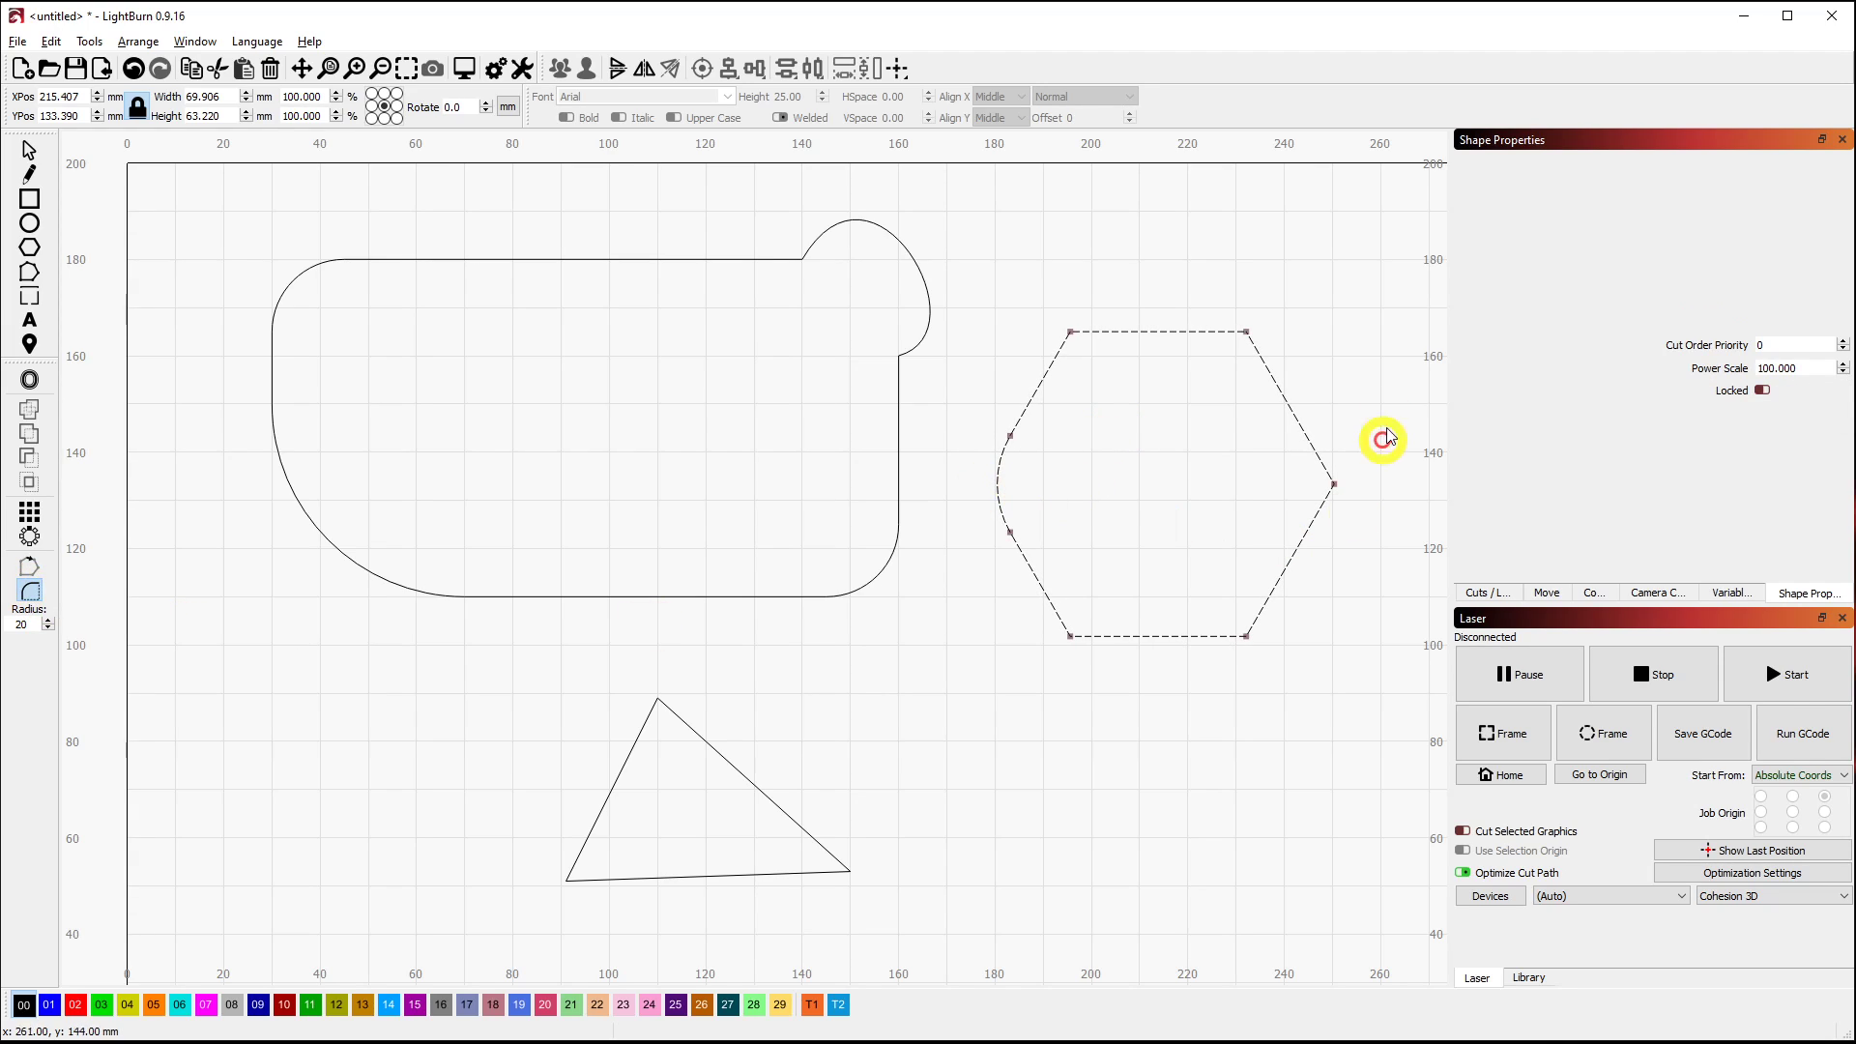
click(1245, 636)
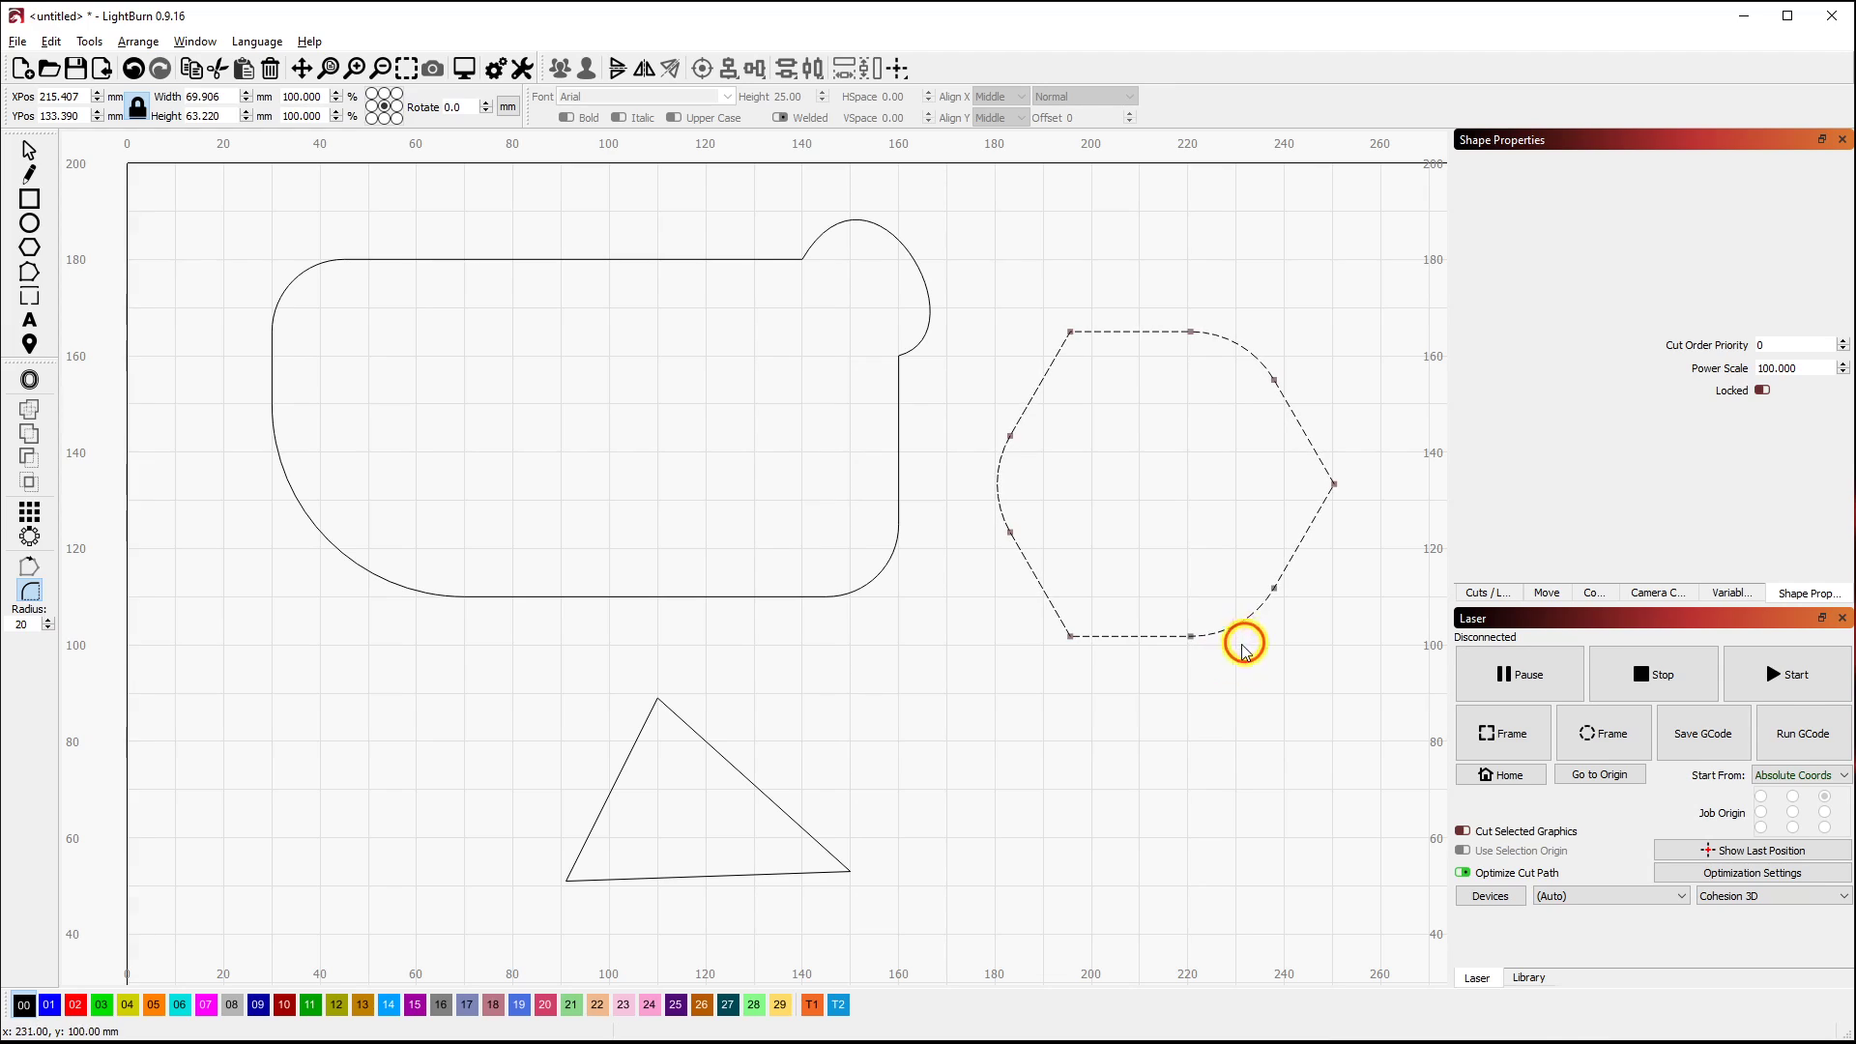
click(658, 701)
click(659, 701)
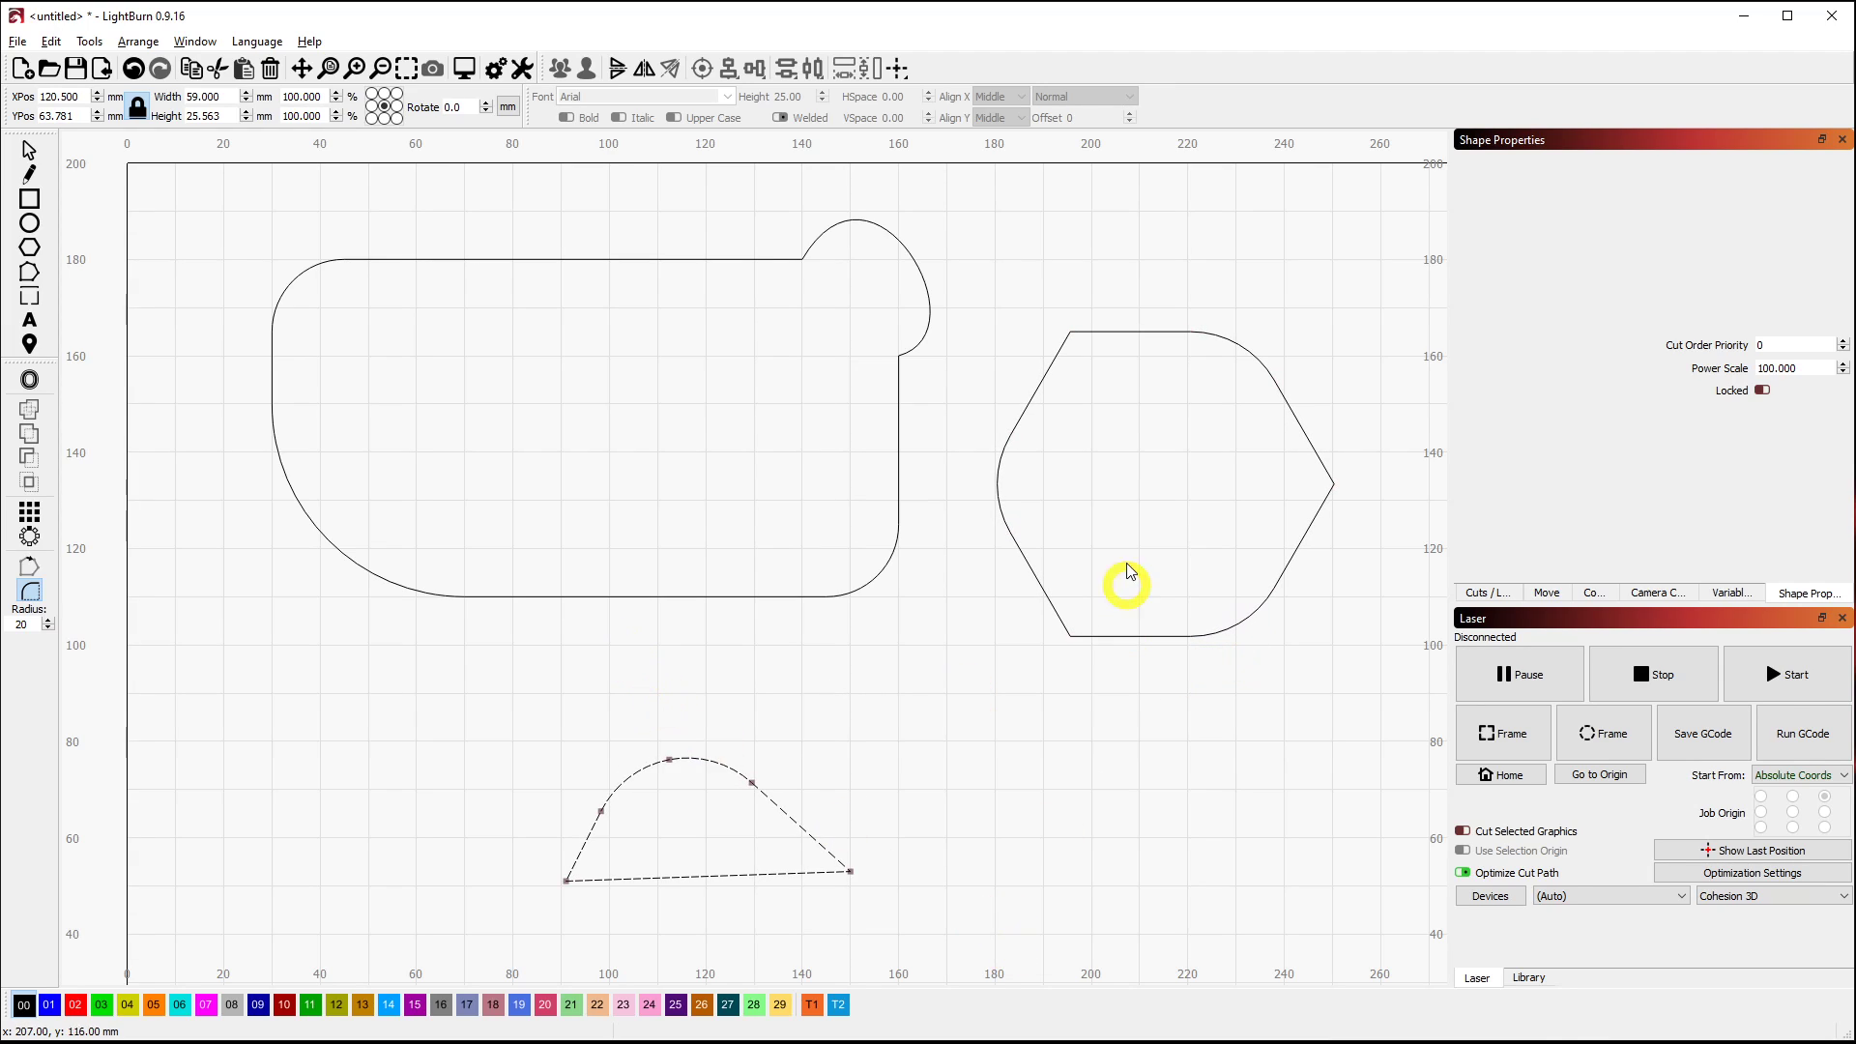